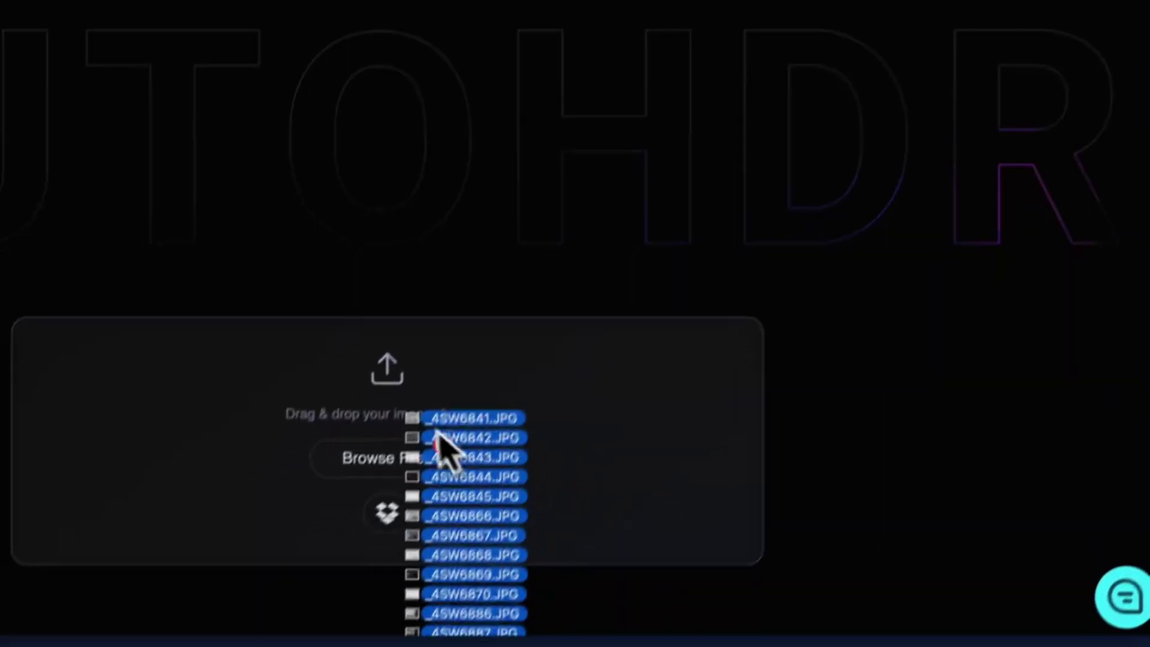
Upload the JPG bracket photos as a new project named 'JPG test' for same-day editing.
left_click_drag(354, 597, 348, 589)
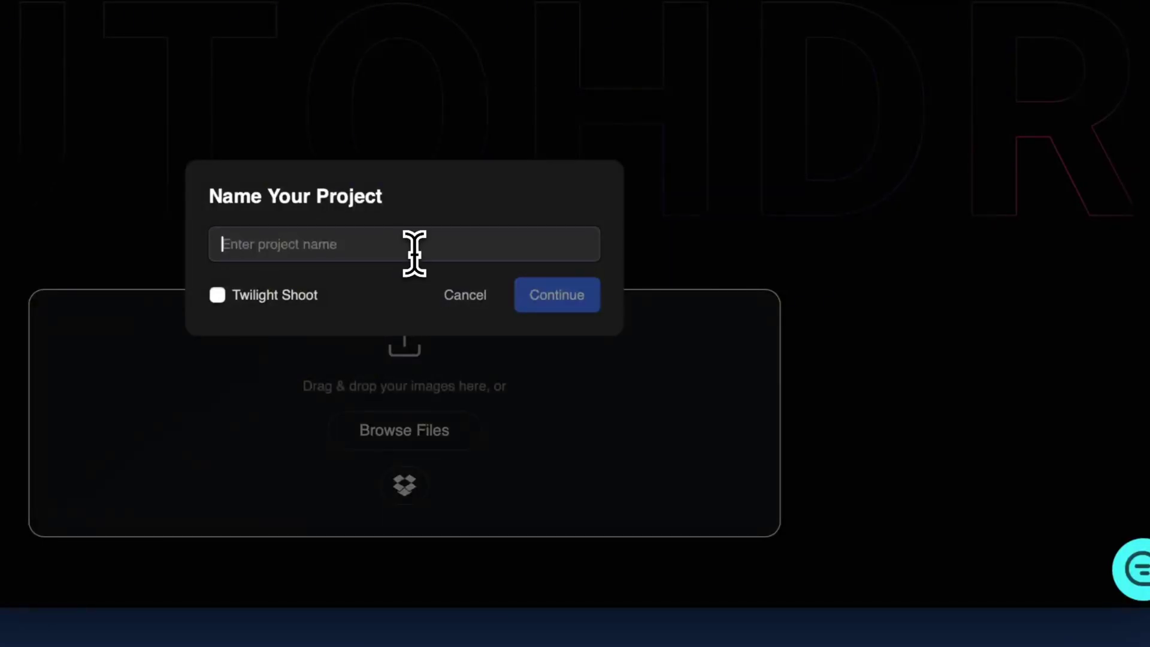
type("JPG test")
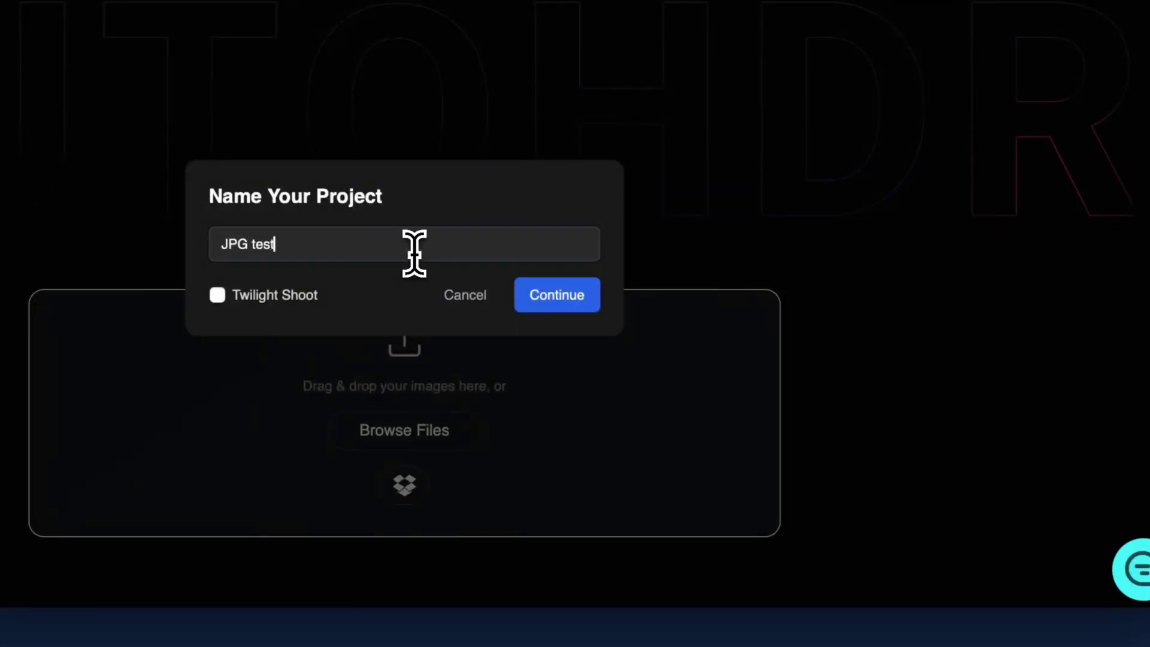
left_click(535, 303)
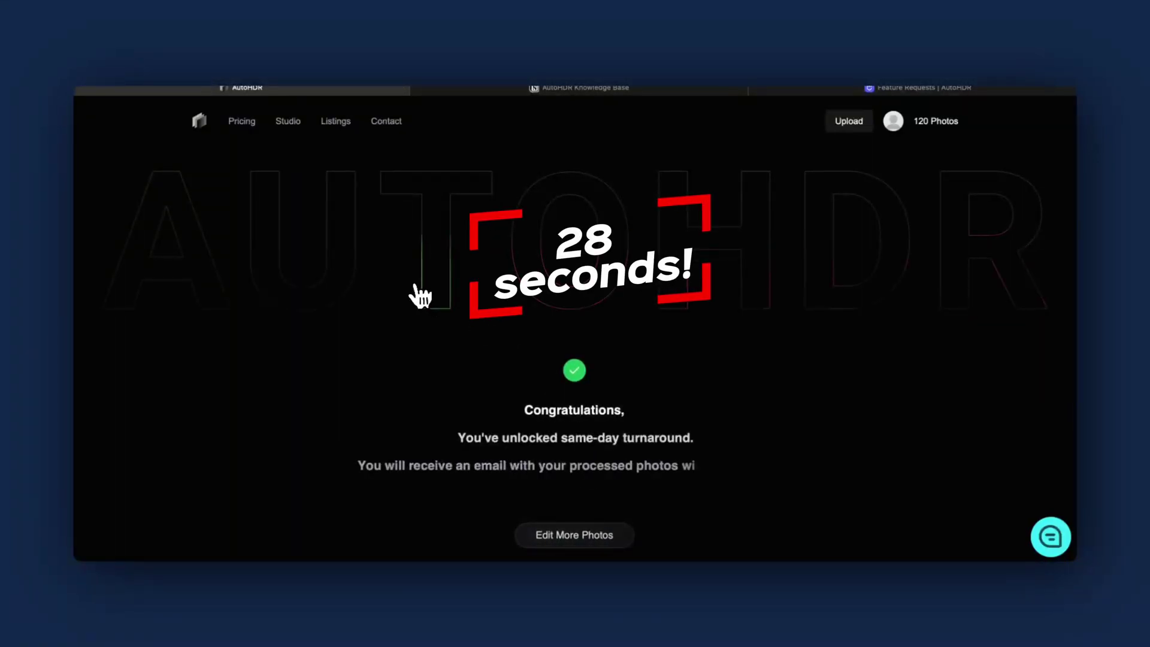
Open Listings and check the JPG test listing's status, still at the Downloading stage.
left_click(331, 122)
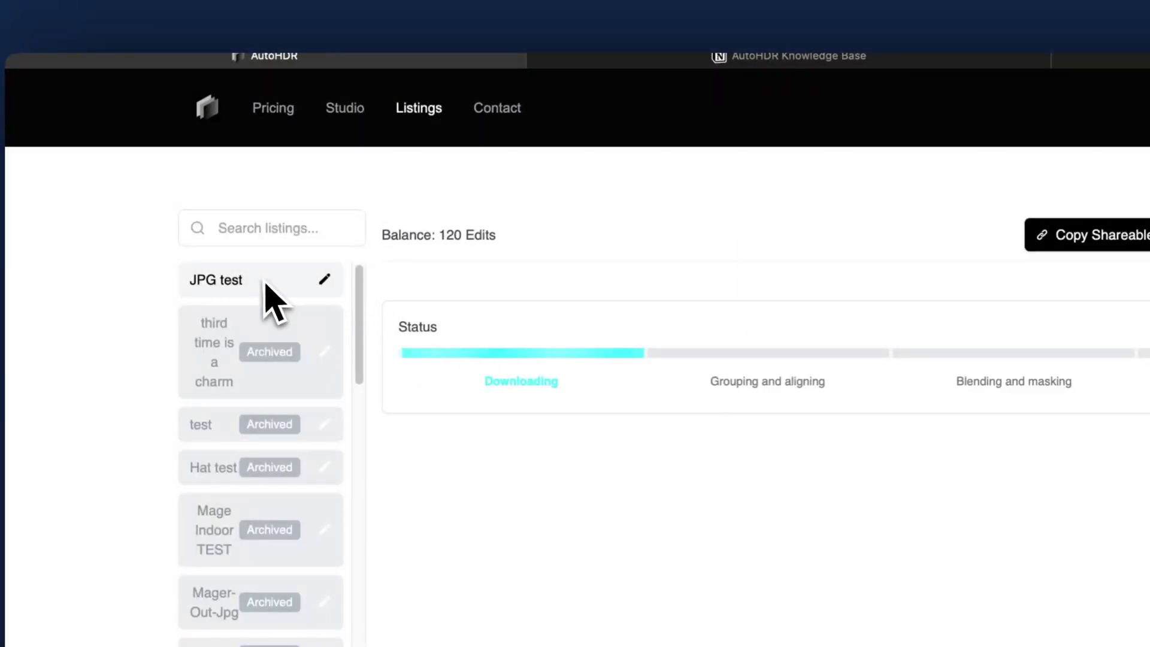
left_click_drag(426, 298, 1149, 465)
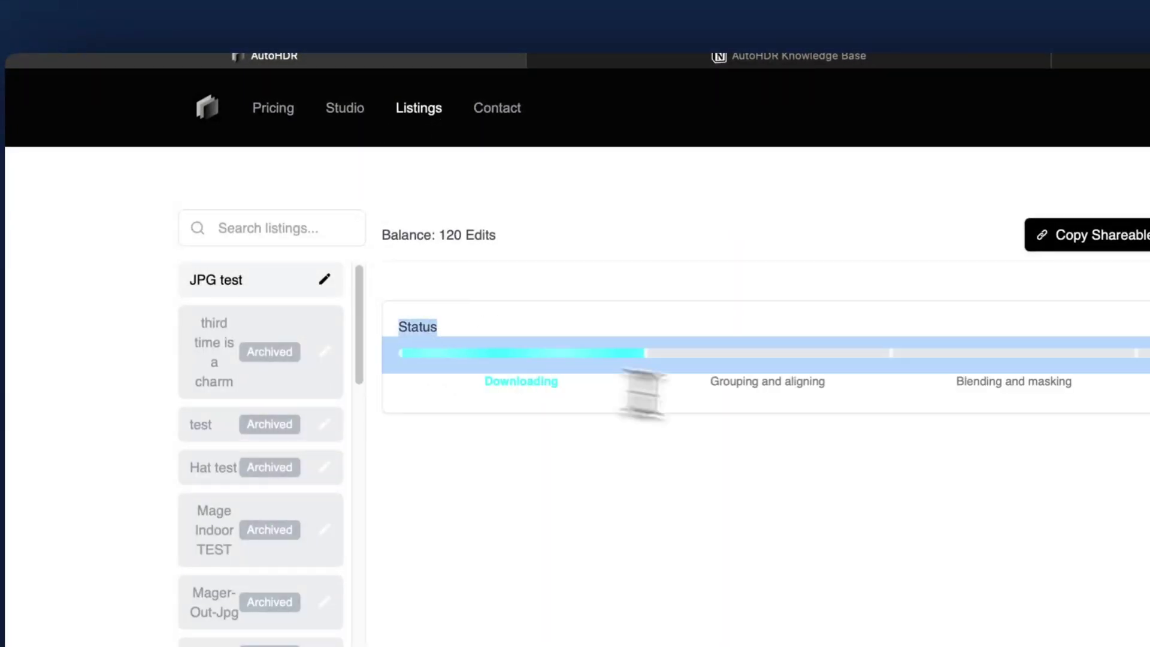
left_click(979, 370)
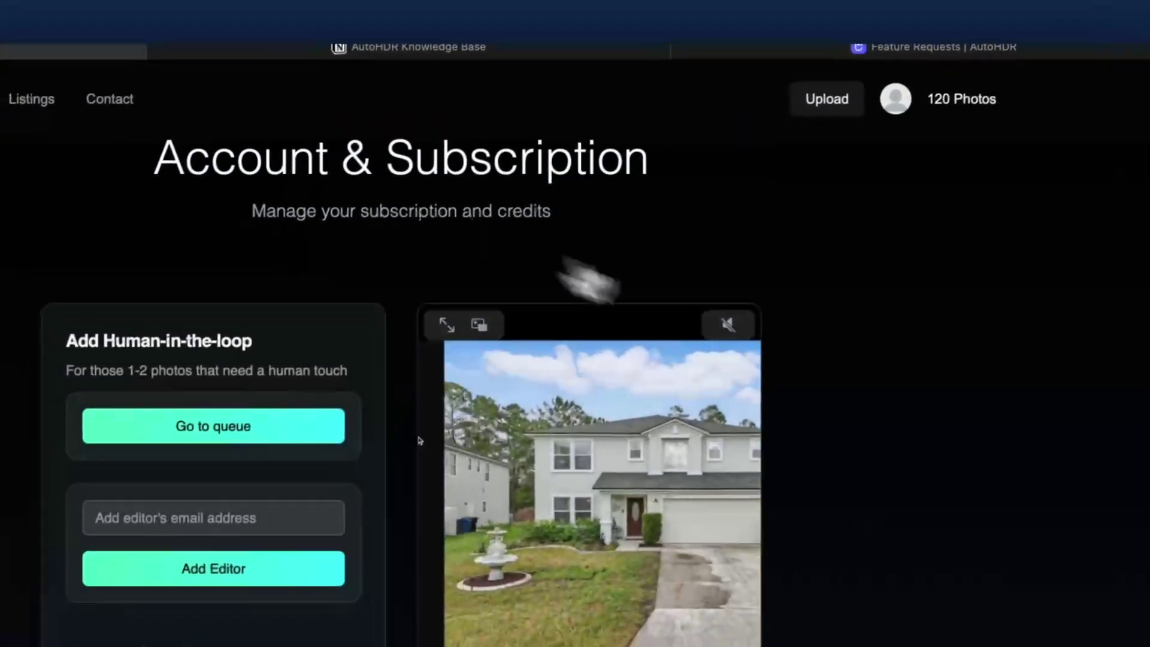
Scroll the Account & Subscription page to the referral section and copy the referral code.
scroll(779, 359, "down", 1)
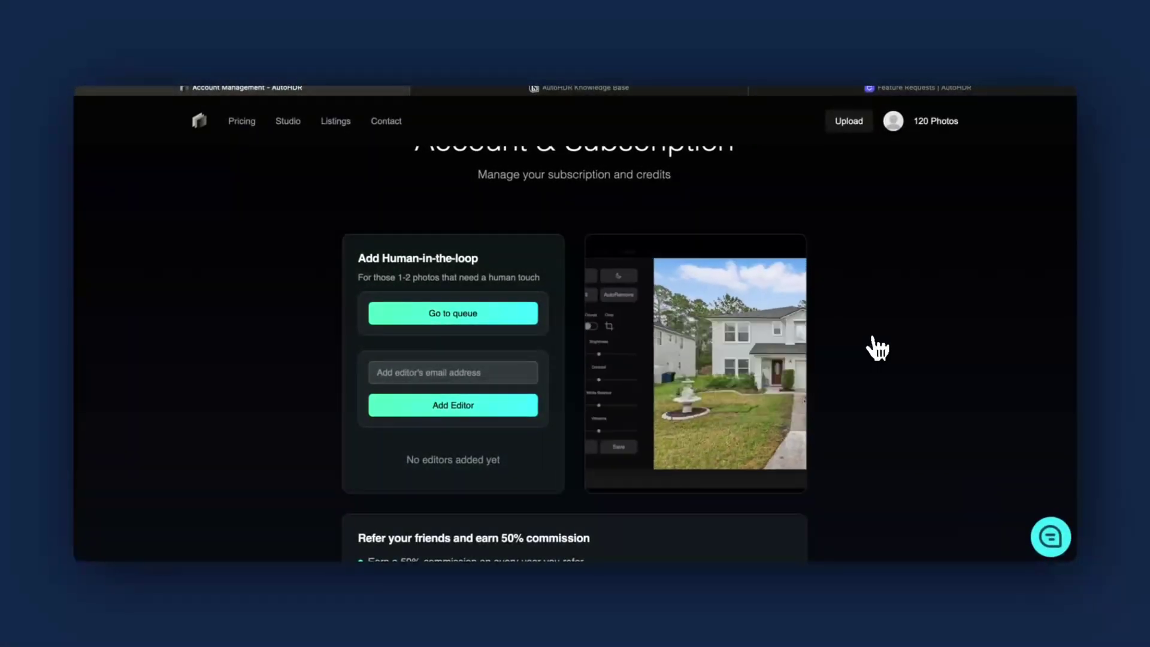
scroll(878, 348, "down", 1)
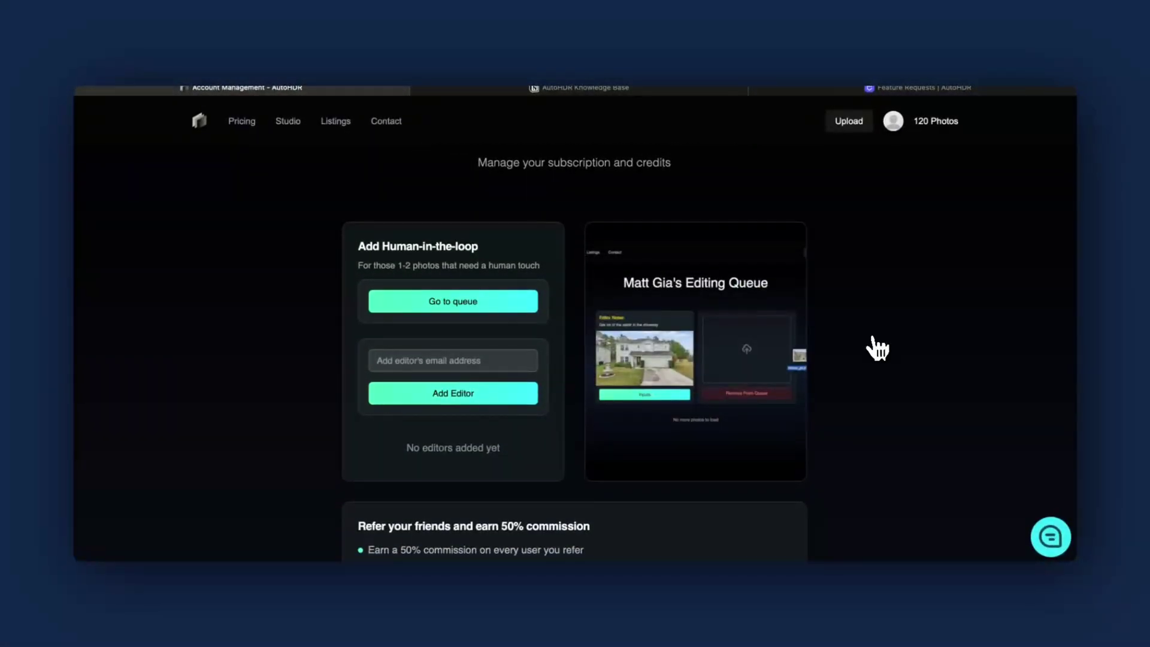
scroll(890, 349, "down", 3)
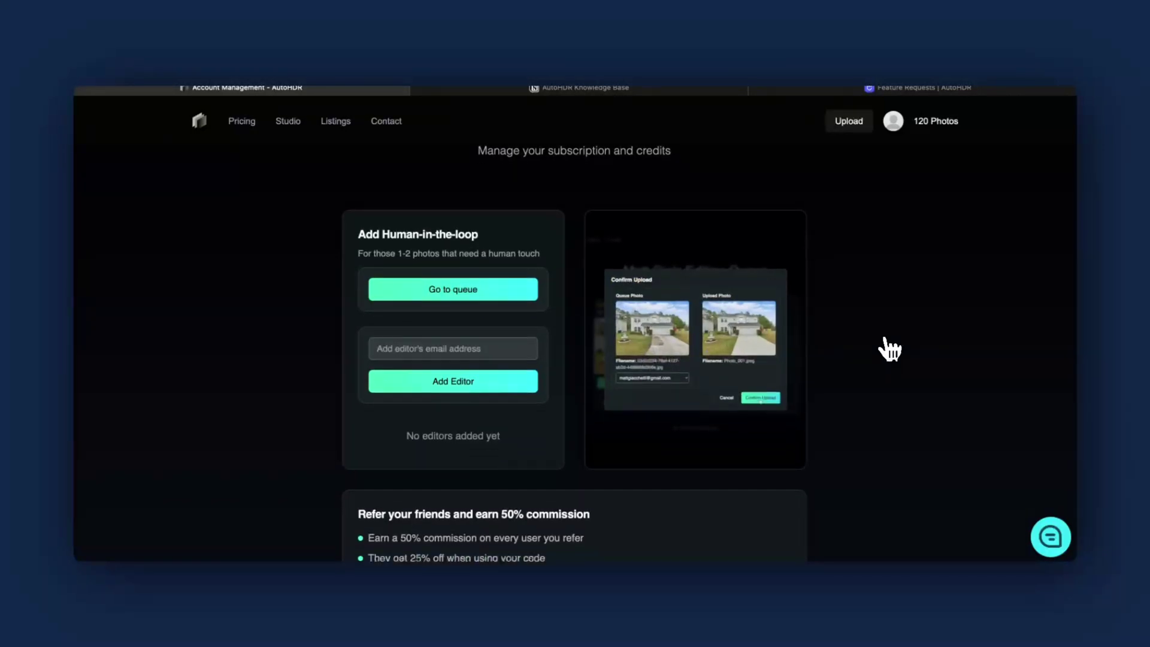
scroll(891, 349, "up", 3)
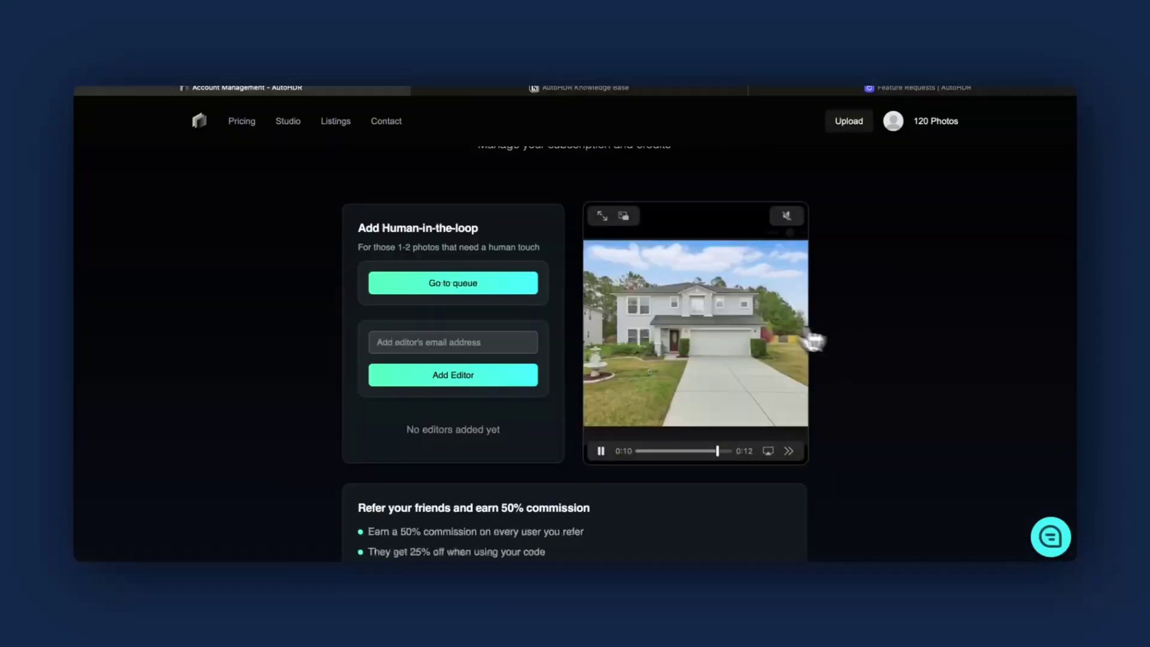
scroll(890, 396, "down", 3)
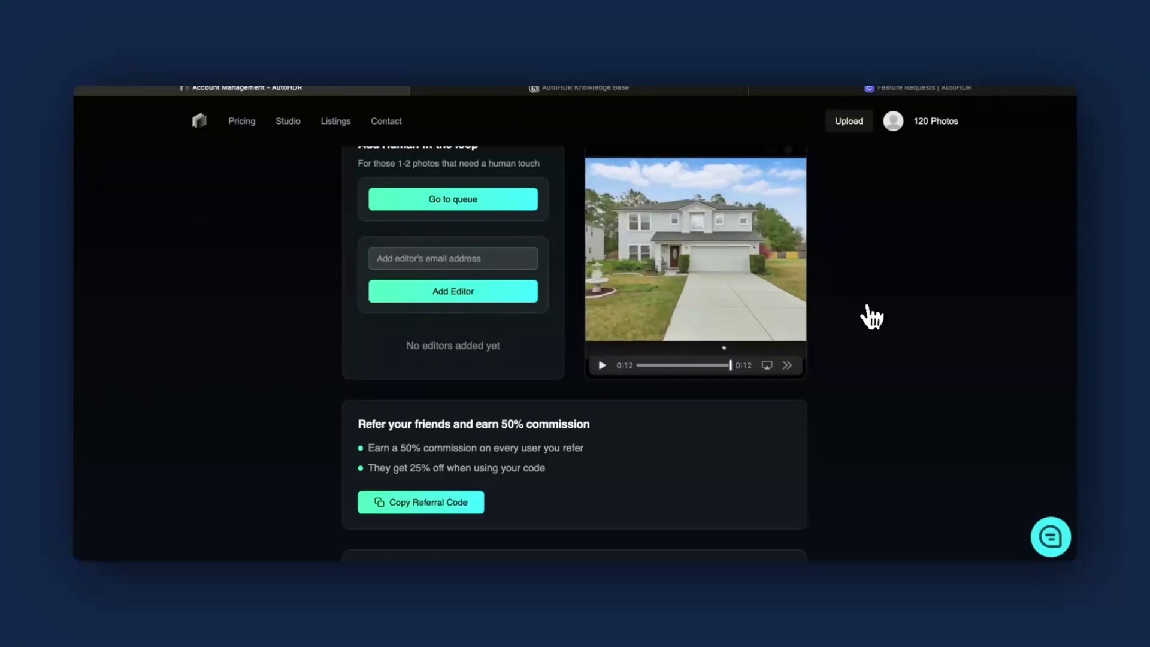
scroll(827, 377, "down", 3)
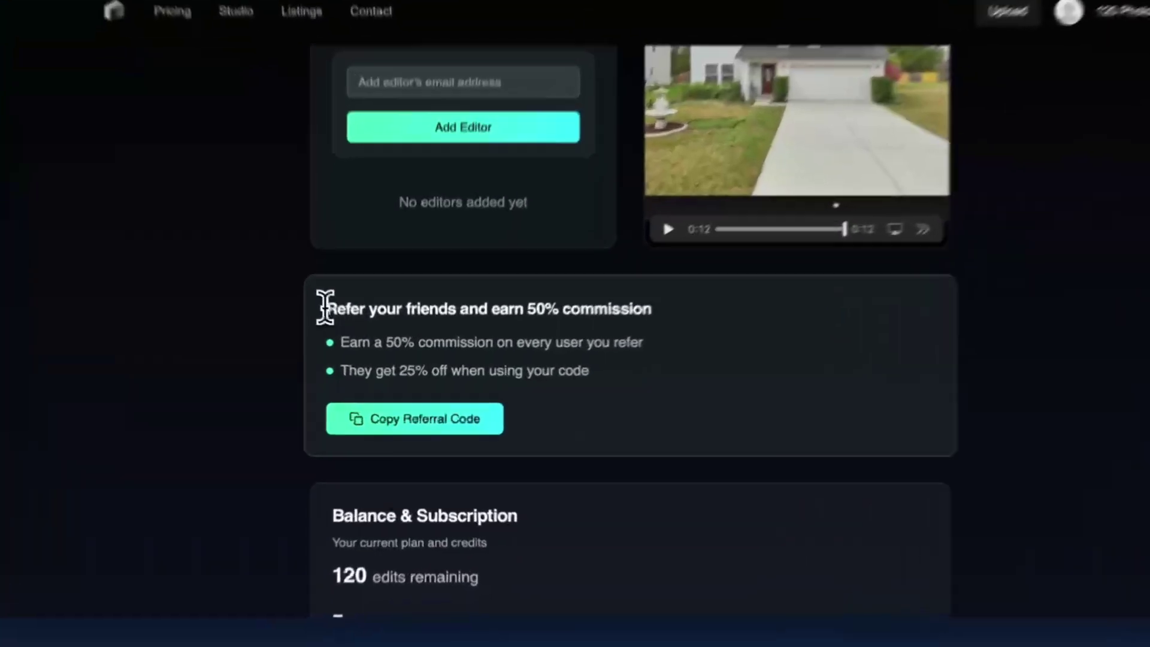
left_click_drag(357, 339, 585, 348)
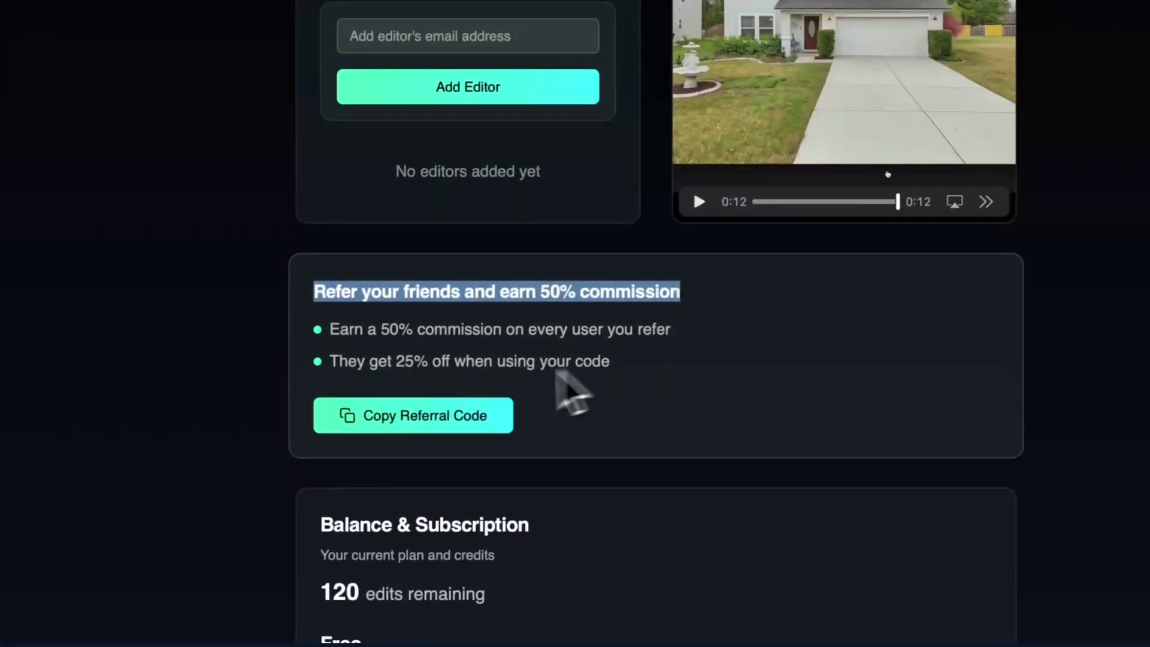
left_click(482, 418)
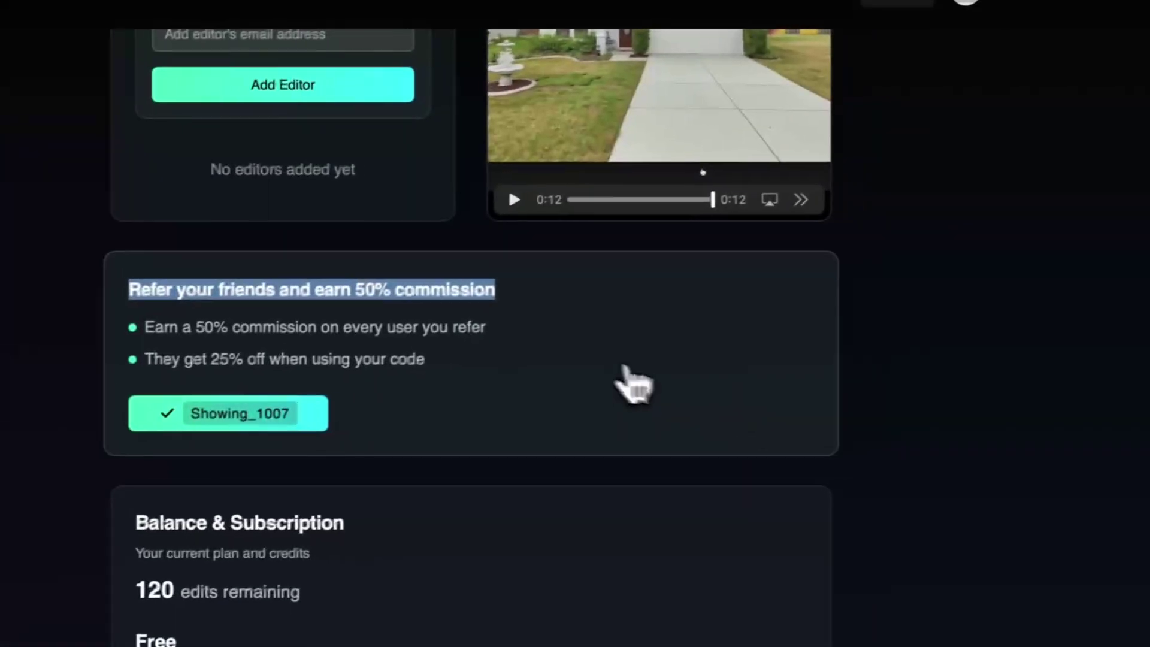
Scroll past the Balance & Subscription, Dropbox Automation and Add Your Team sections.
scroll(809, 390, "down", 5)
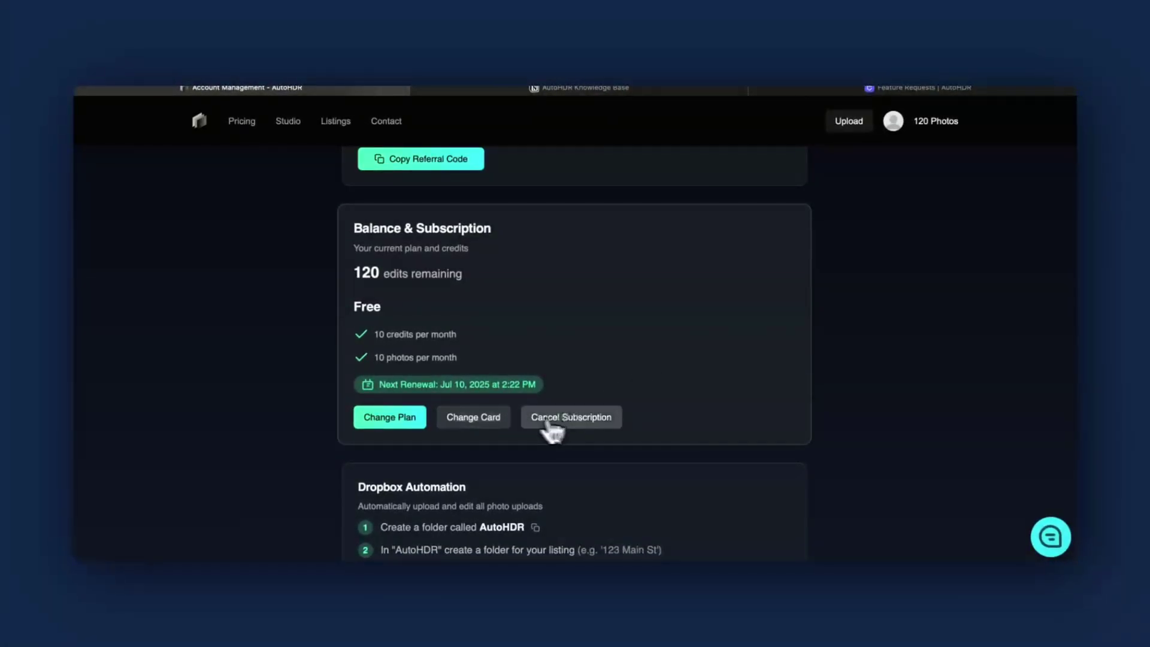
scroll(634, 390, "down", 3)
scroll(640, 390, "down", 2)
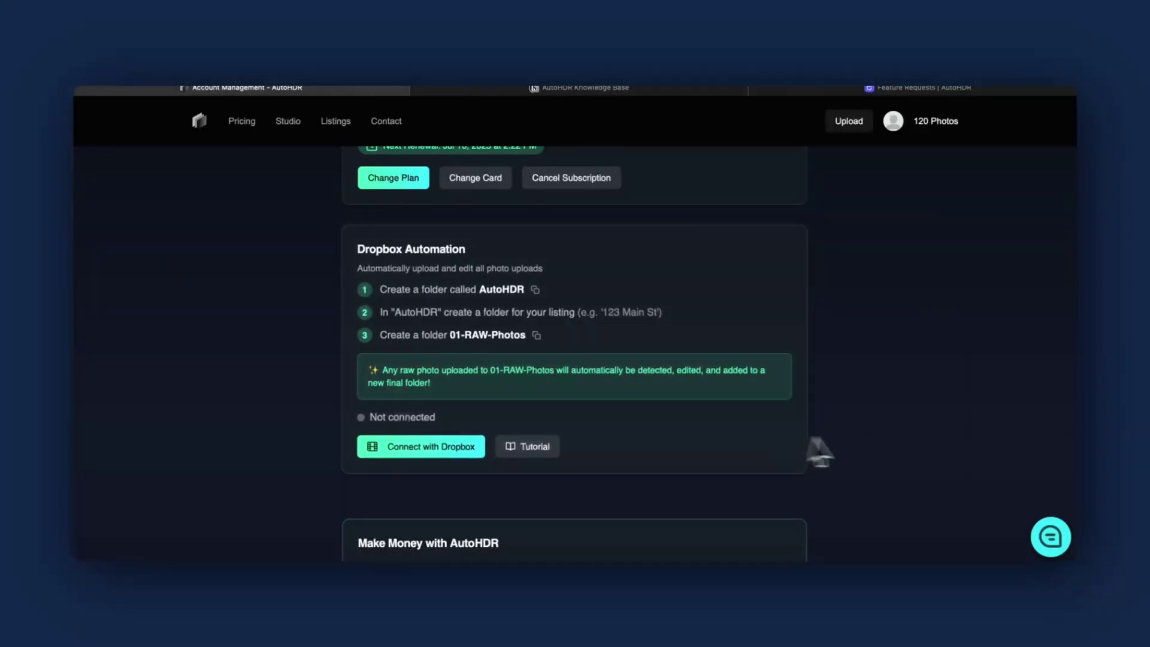
scroll(895, 445, "down", 5)
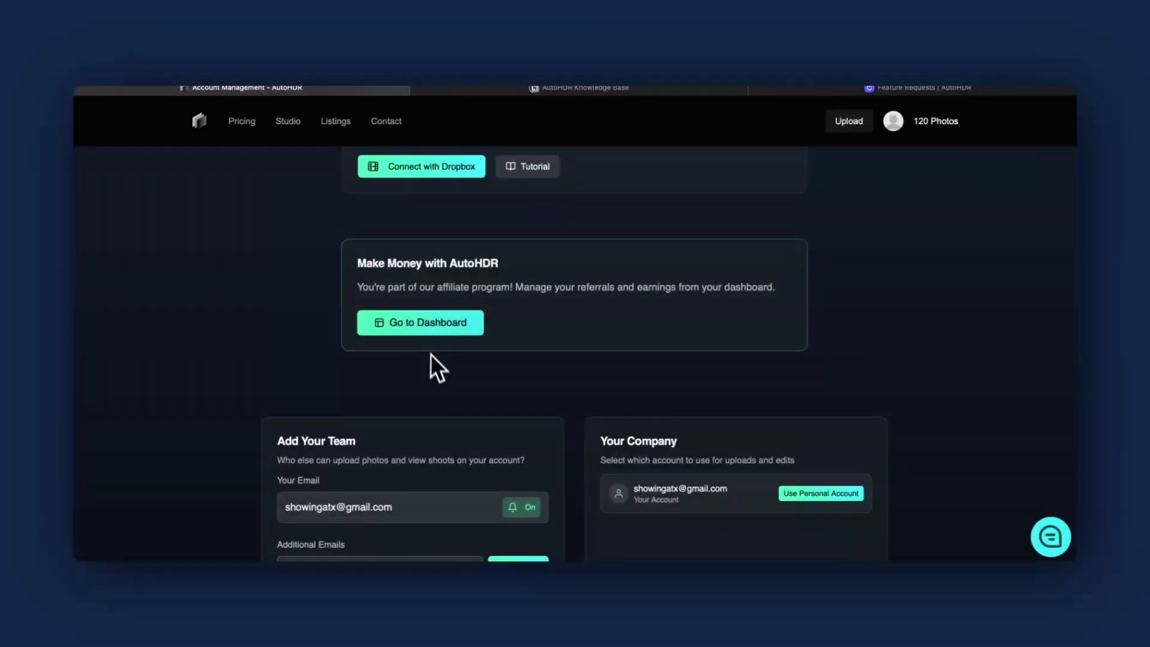
scroll(456, 384, "down", 2)
scroll(1008, 347, "down", 1)
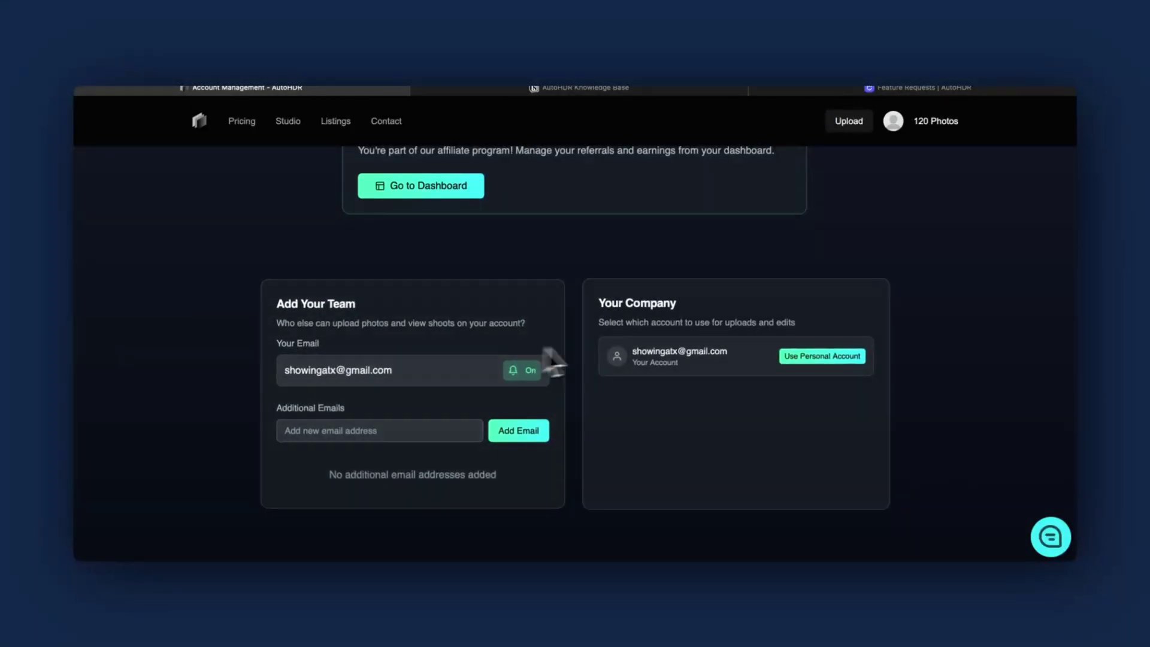
scroll(689, 419, "down", 2)
scroll(687, 426, "down", 5)
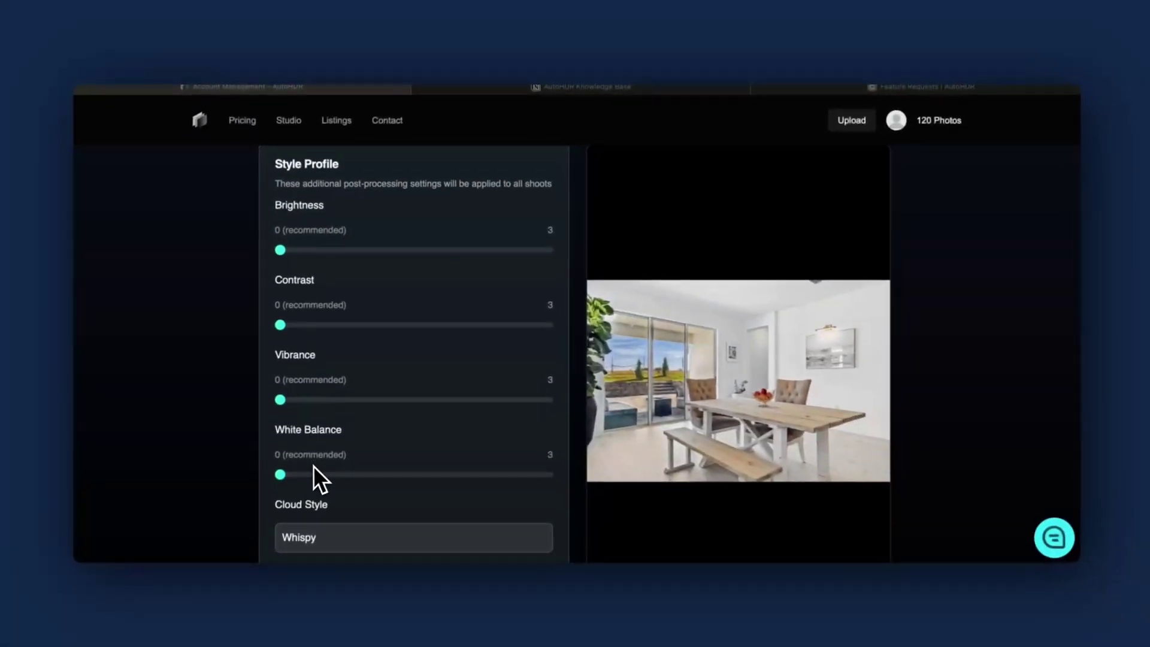
Try the Fluffy, Dramatic and Whispy cloud styles, settling on Fluffy + Whispy.
scroll(312, 466, "down", 1)
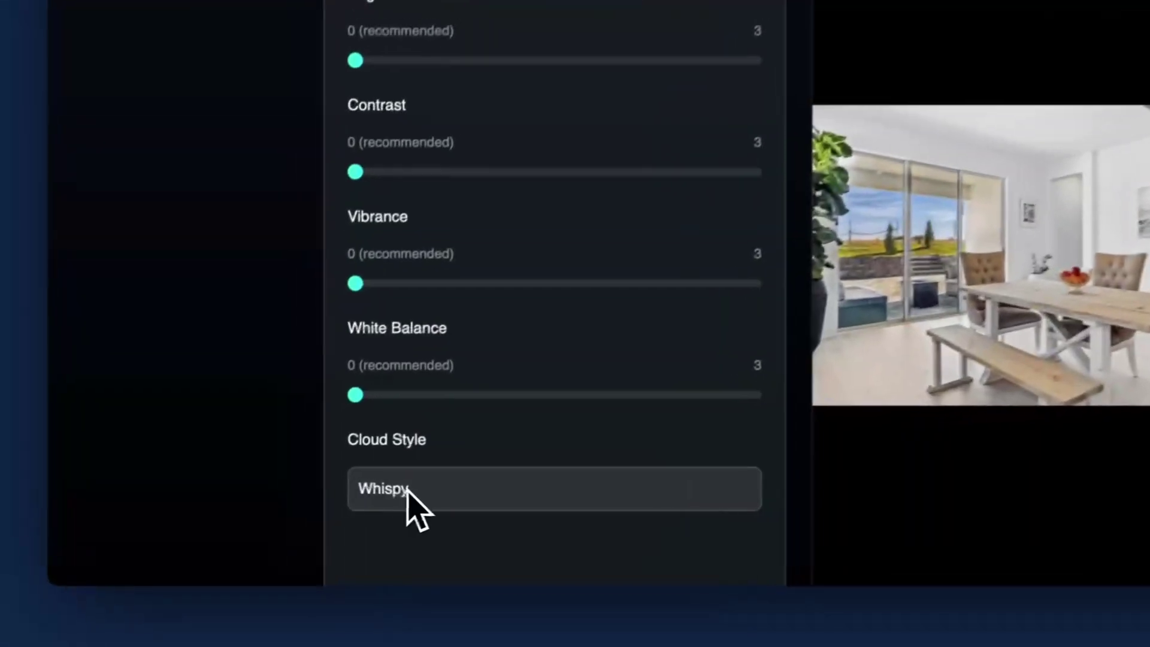
left_click(315, 496)
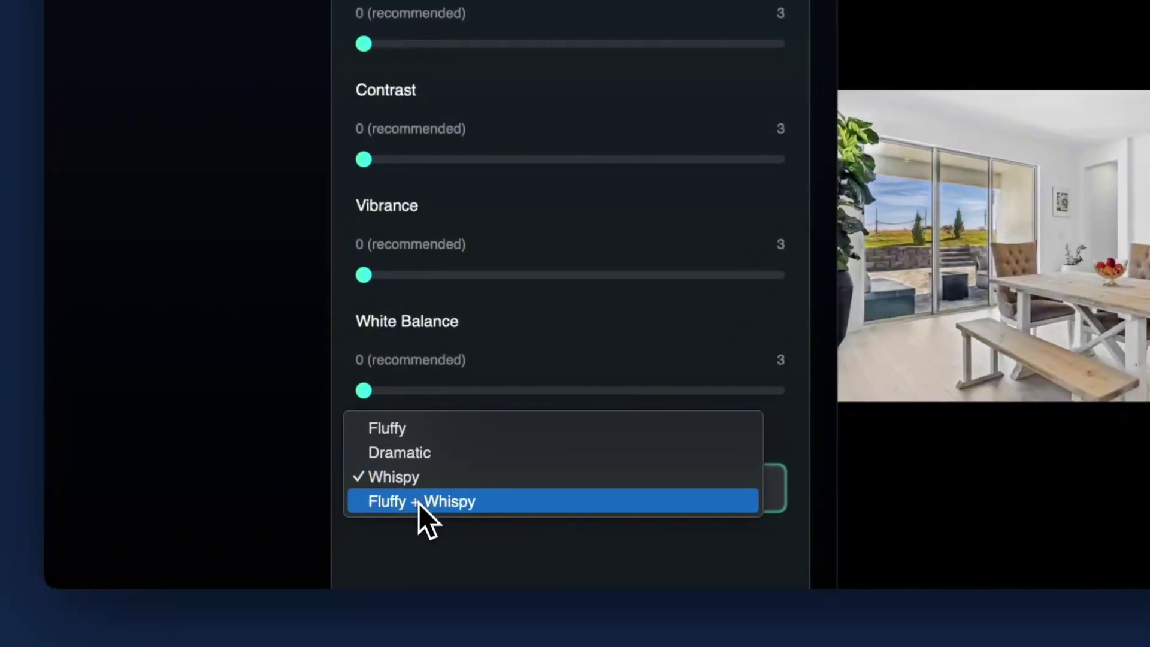
left_click(419, 504)
left_click(421, 507)
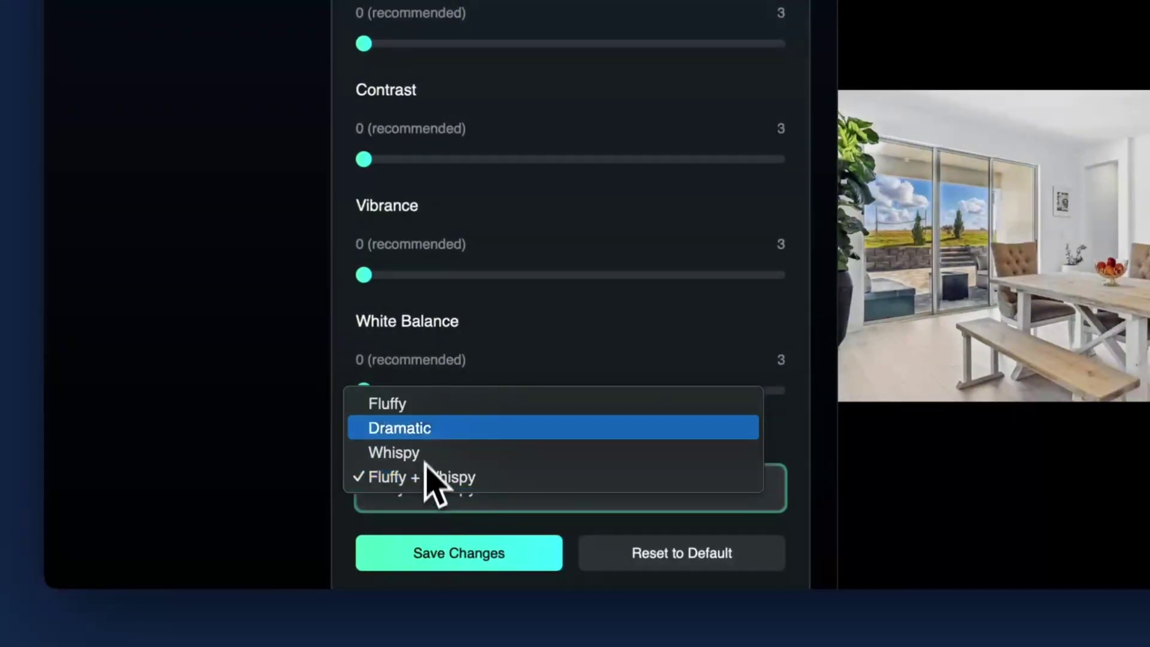
left_click(428, 406)
left_click(437, 481)
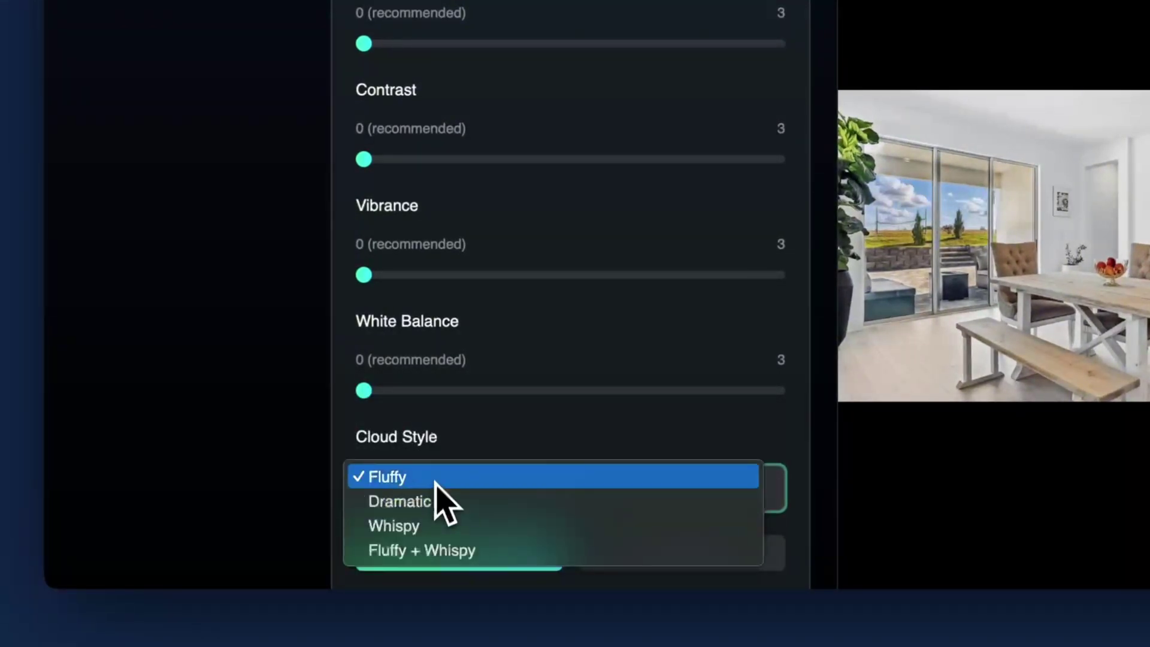
left_click(437, 501)
left_click(503, 508)
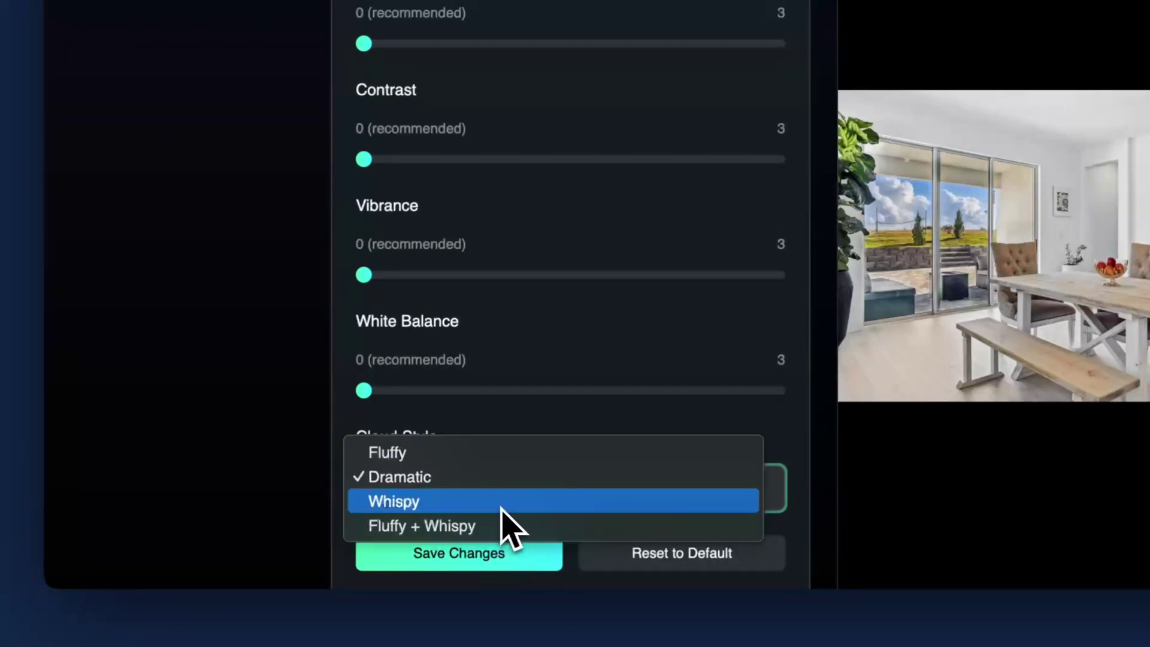
left_click(502, 508)
left_click(493, 508)
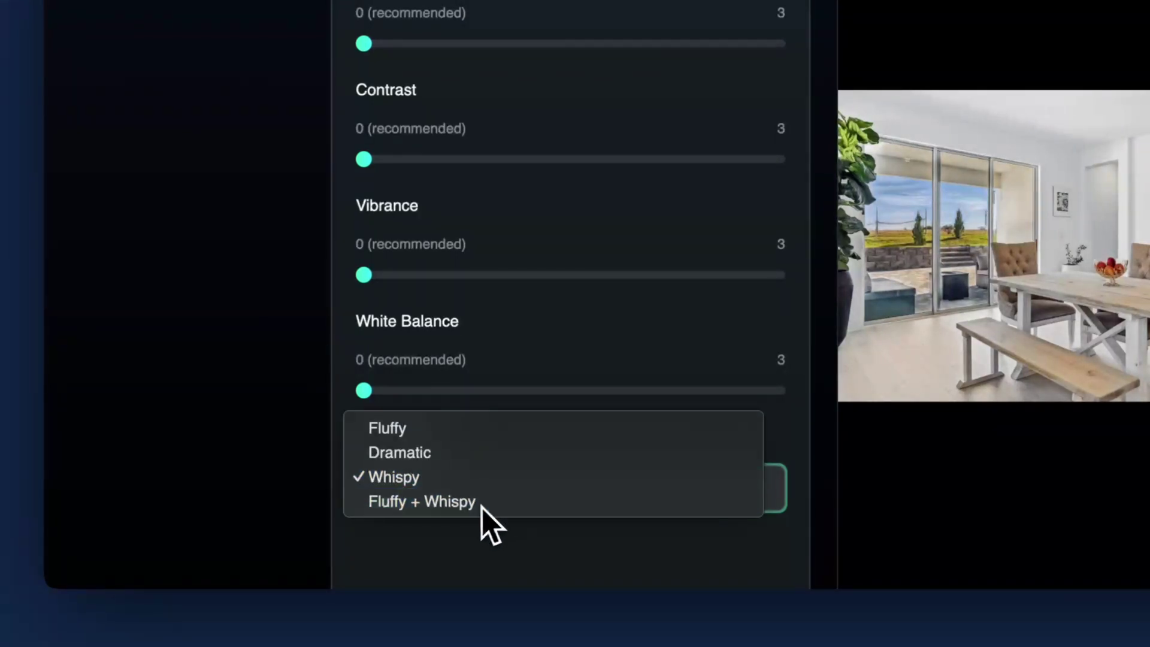
left_click(483, 507)
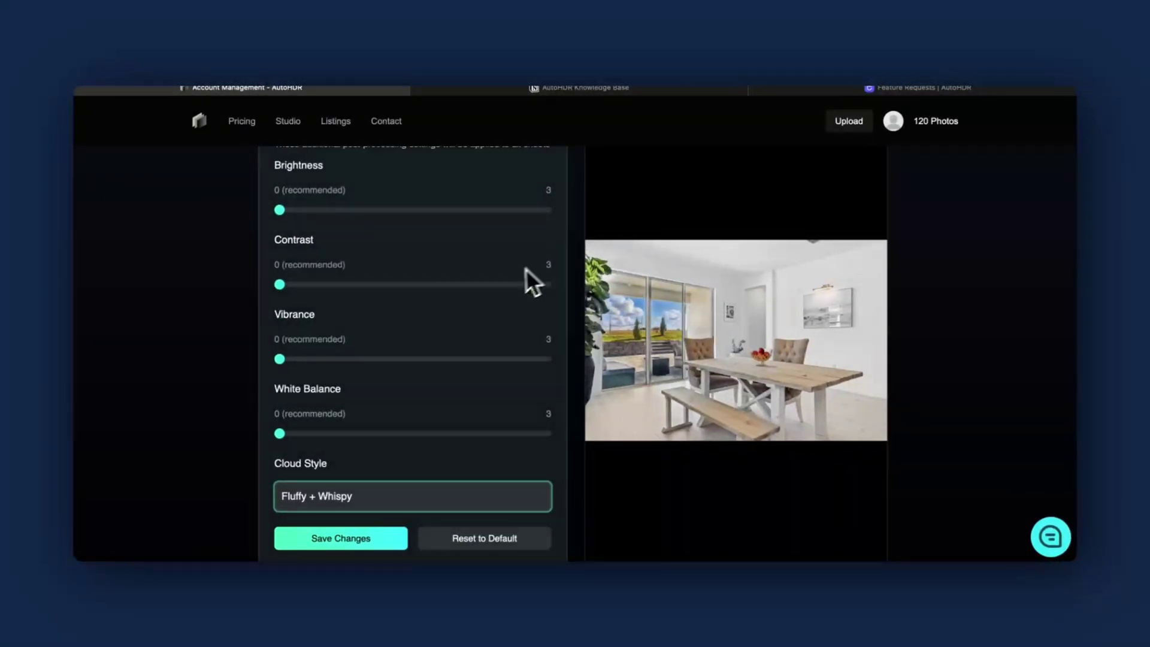
Set Contrast and Vibrance to about one third, save the profile, and open the shoot-ready email.
scroll(416, 226, "up", 2)
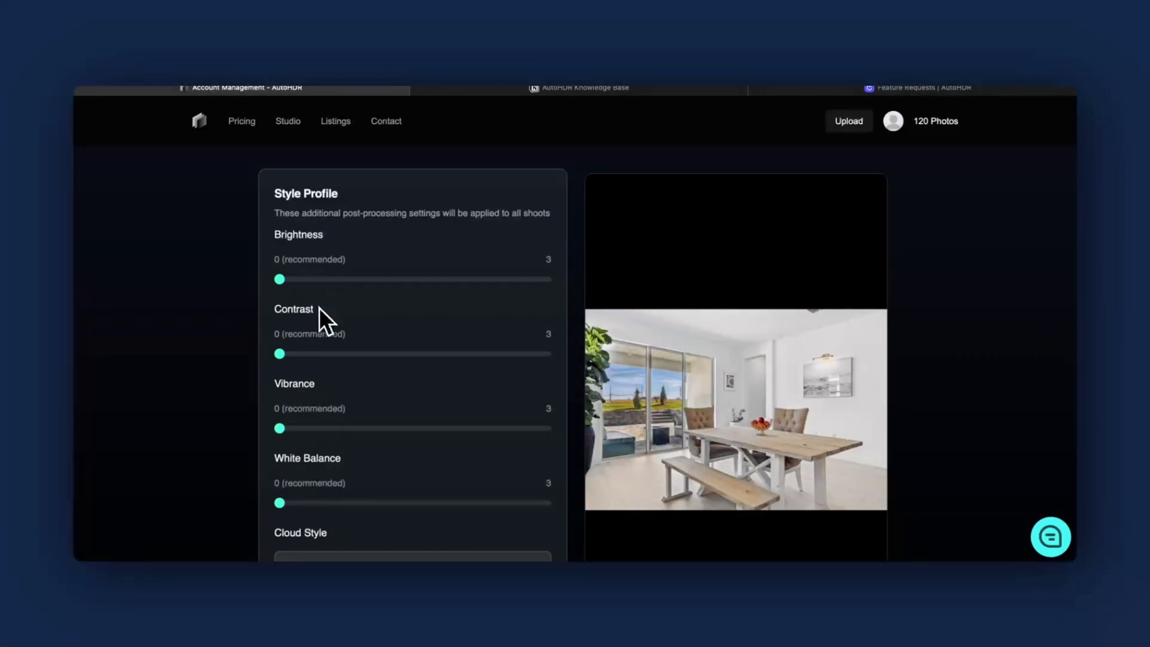
scroll(312, 527, "down", 1)
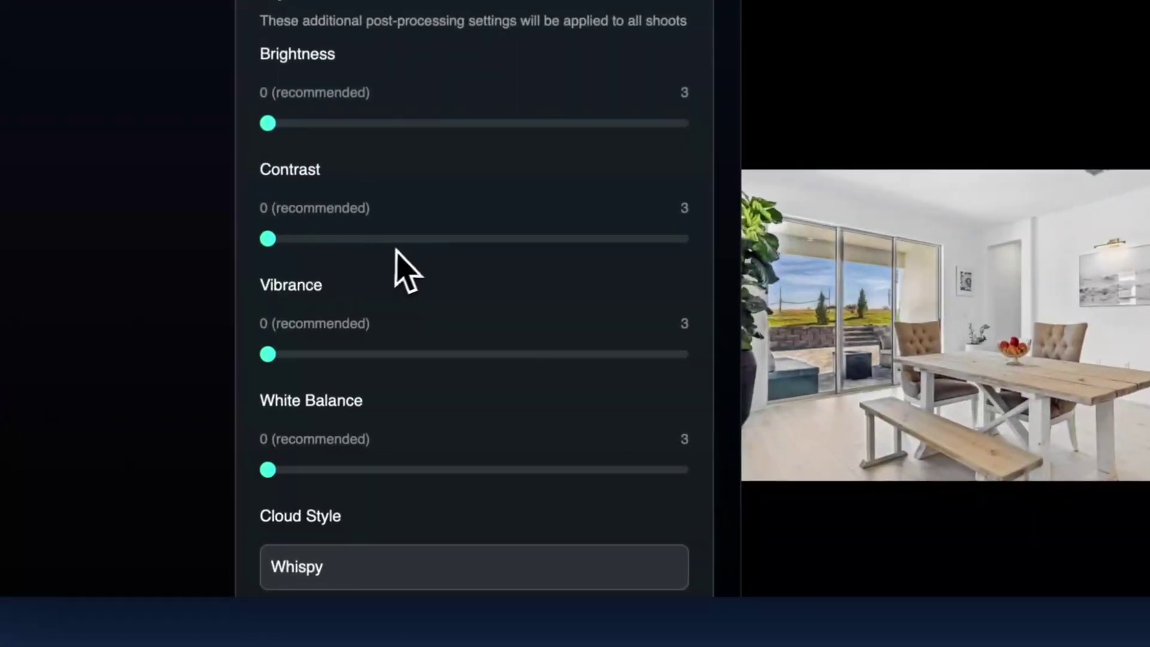
left_click(406, 238)
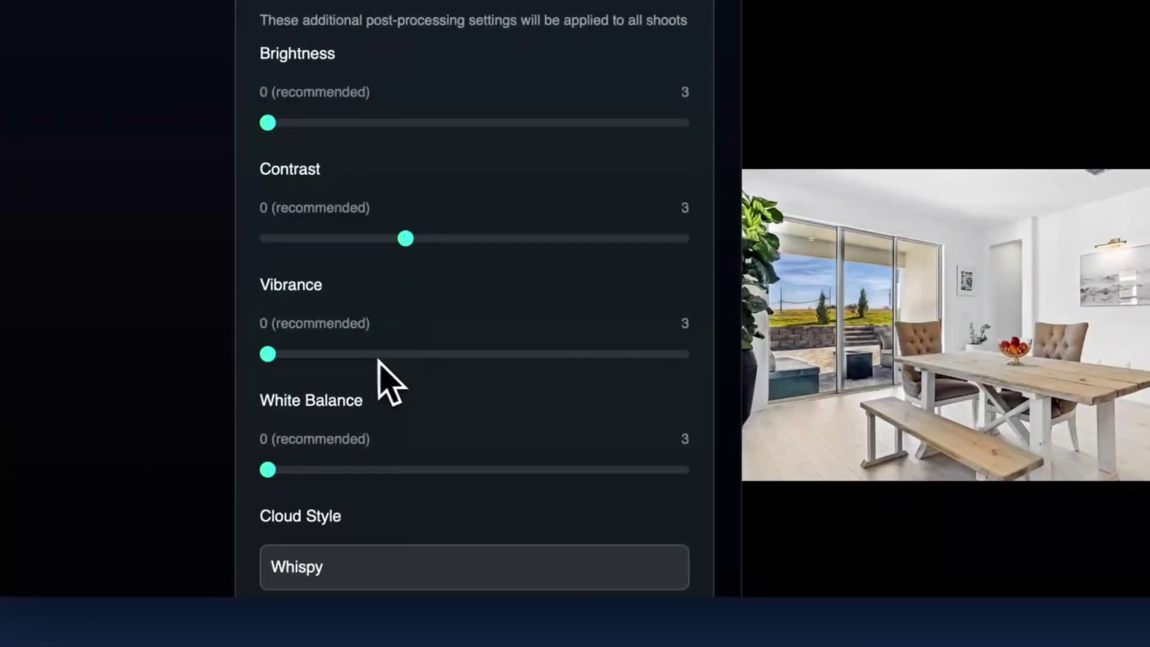
left_click(405, 354)
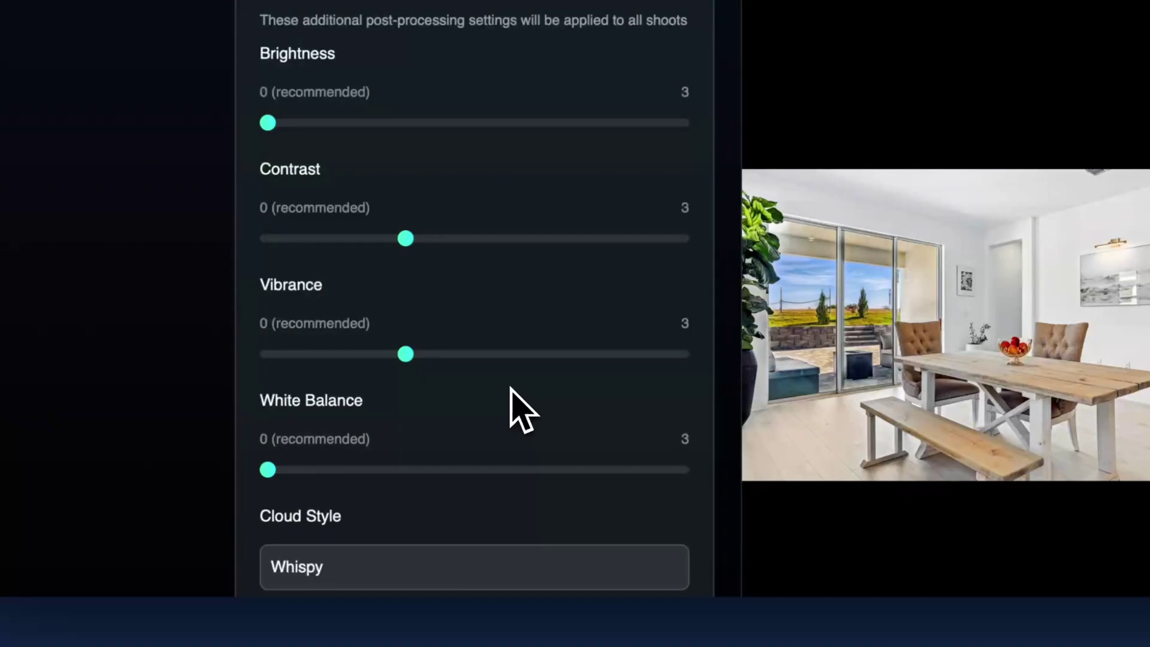
scroll(455, 516, "down", 3)
left_click(398, 479)
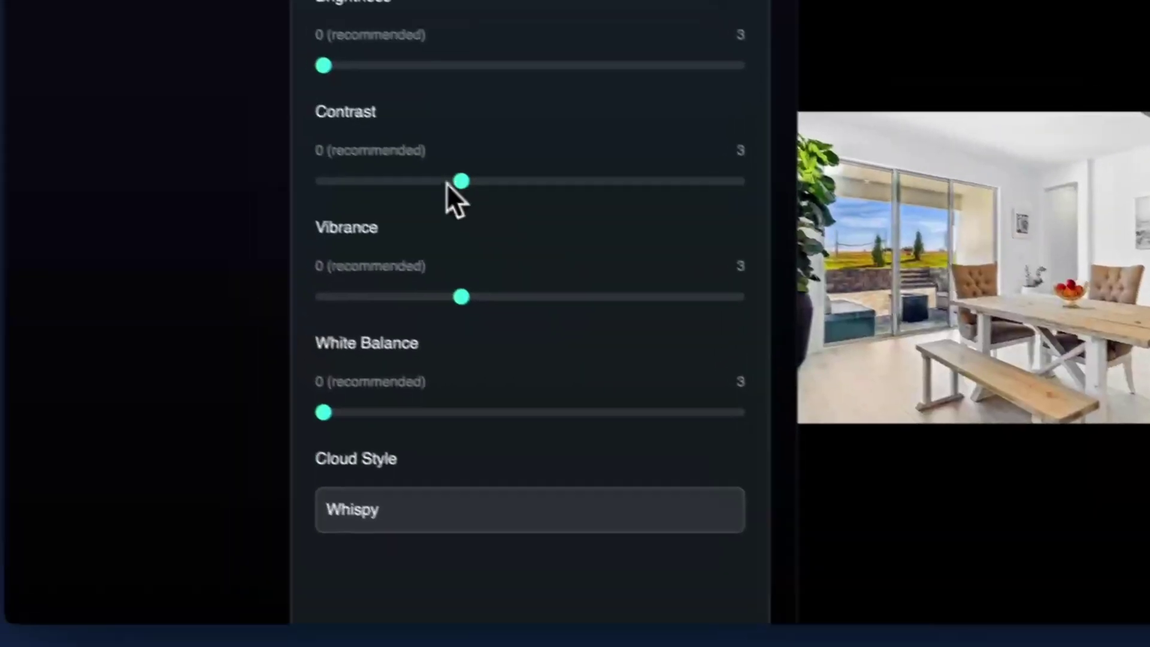
left_click_drag(396, 88, 270, 87)
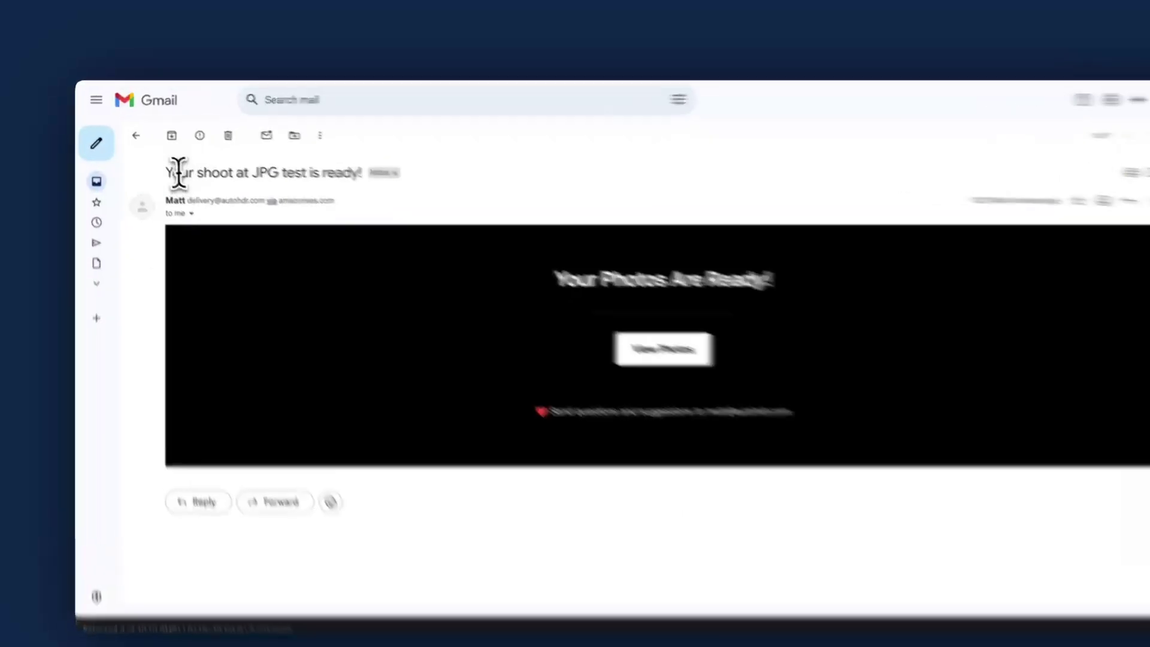
left_click_drag(161, 163, 316, 162)
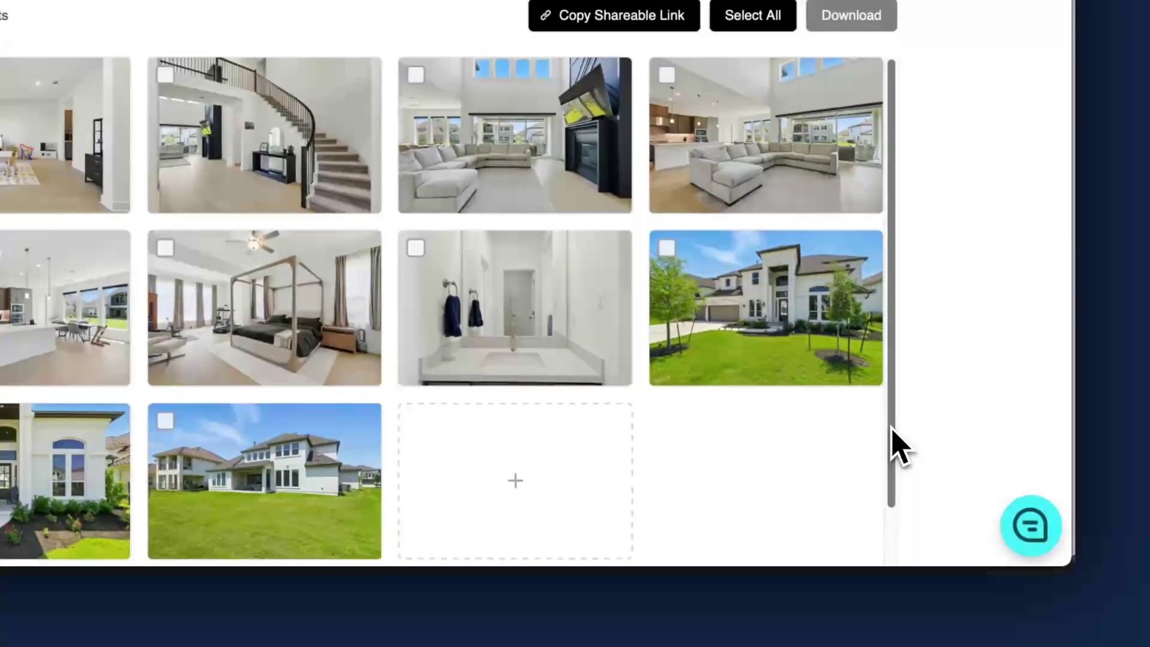
Open the backyard house photo and brighten it, then bring brightness back to the middle.
mouse_move(894, 455)
left_mouse_down()
mouse_move(898, 527)
mouse_move(898, 436)
left_mouse_up()
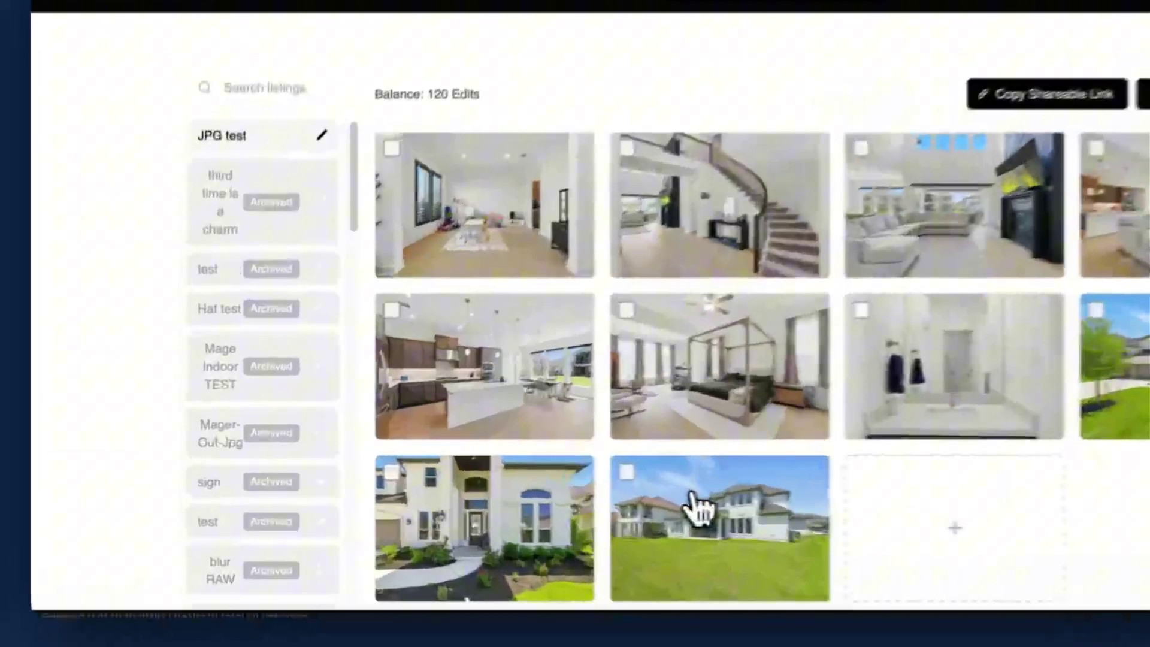
left_click(528, 484)
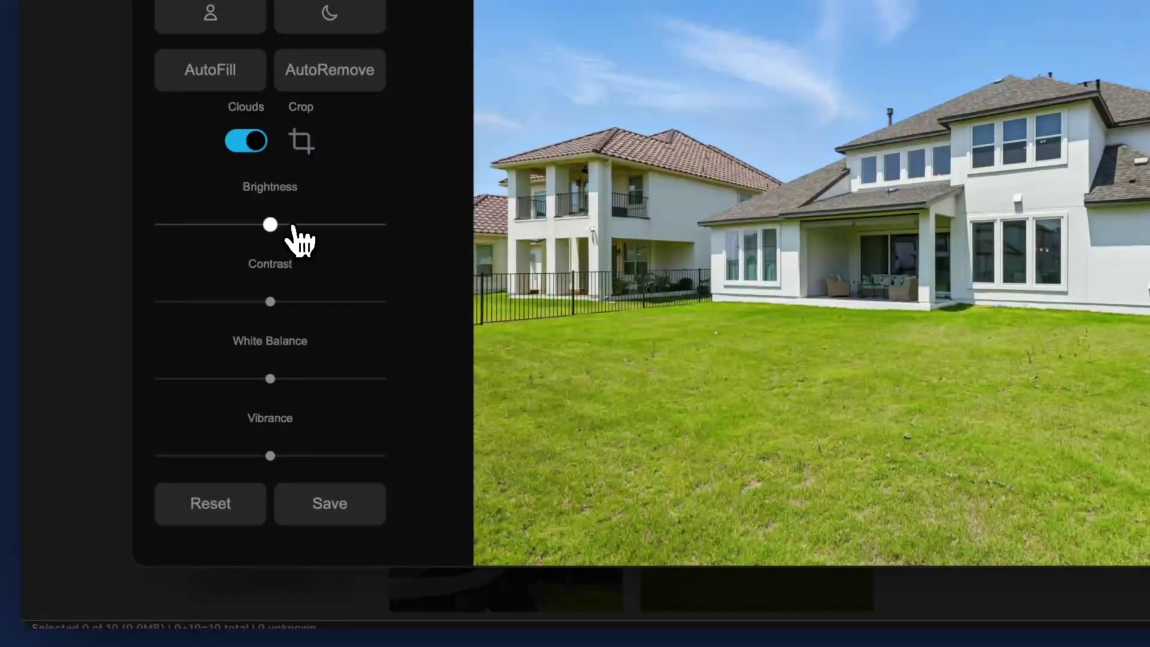
left_click(292, 225)
left_click_drag(291, 225, 266, 224)
Raise contrast and adjust white balance slightly, then remove the clouds and add them back.
mouse_move(324, 336)
left_mouse_down()
mouse_move(353, 335)
mouse_move(328, 347)
left_mouse_up()
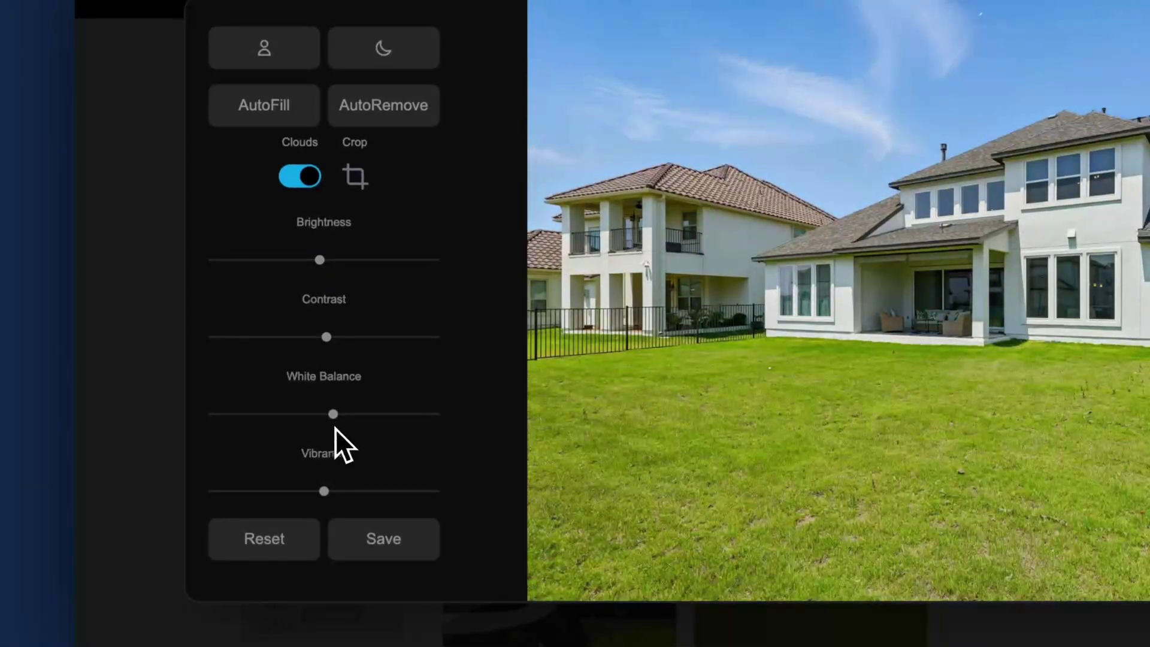
left_click_drag(335, 429, 334, 470)
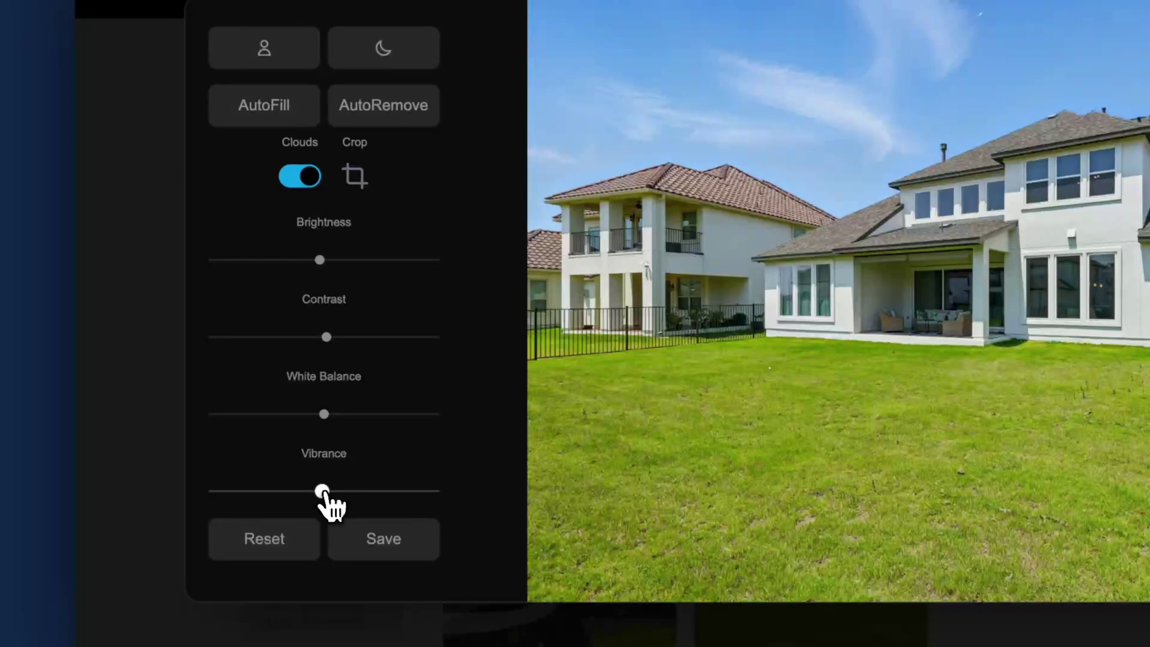
left_click(299, 178)
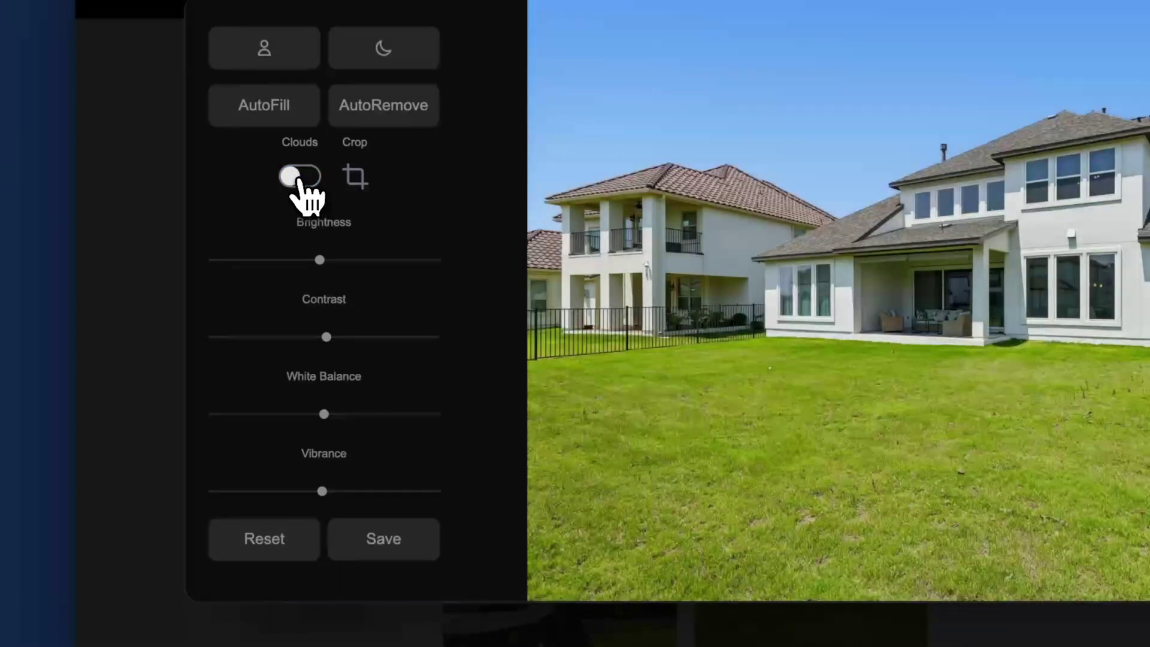
left_click(302, 178)
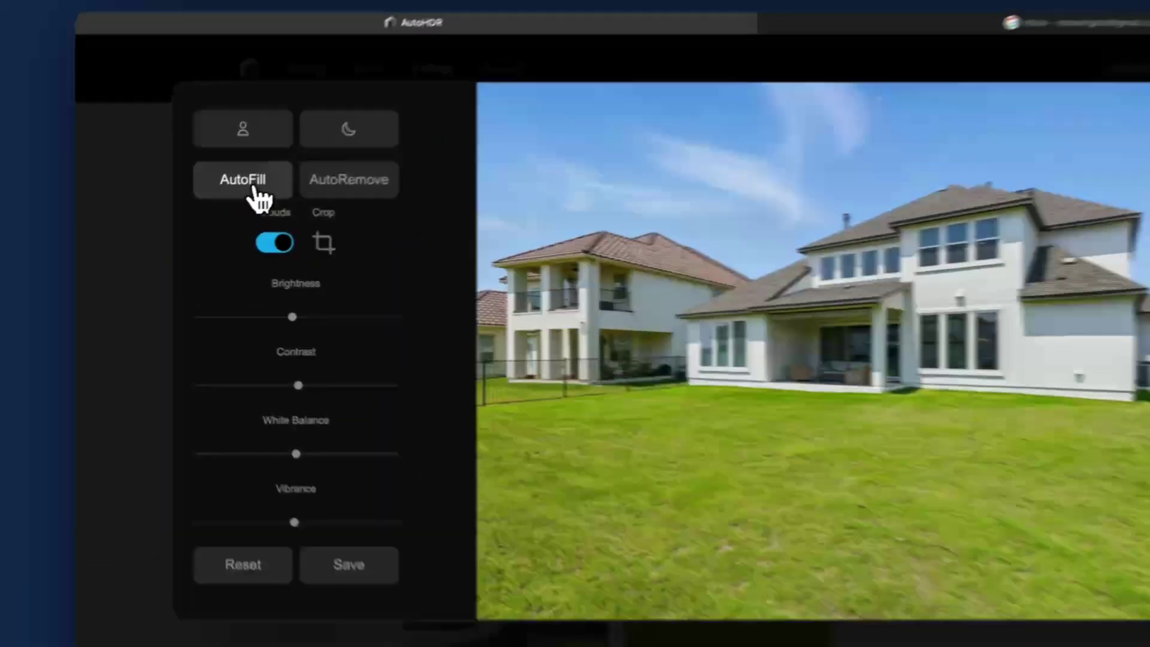
left_click(207, 207)
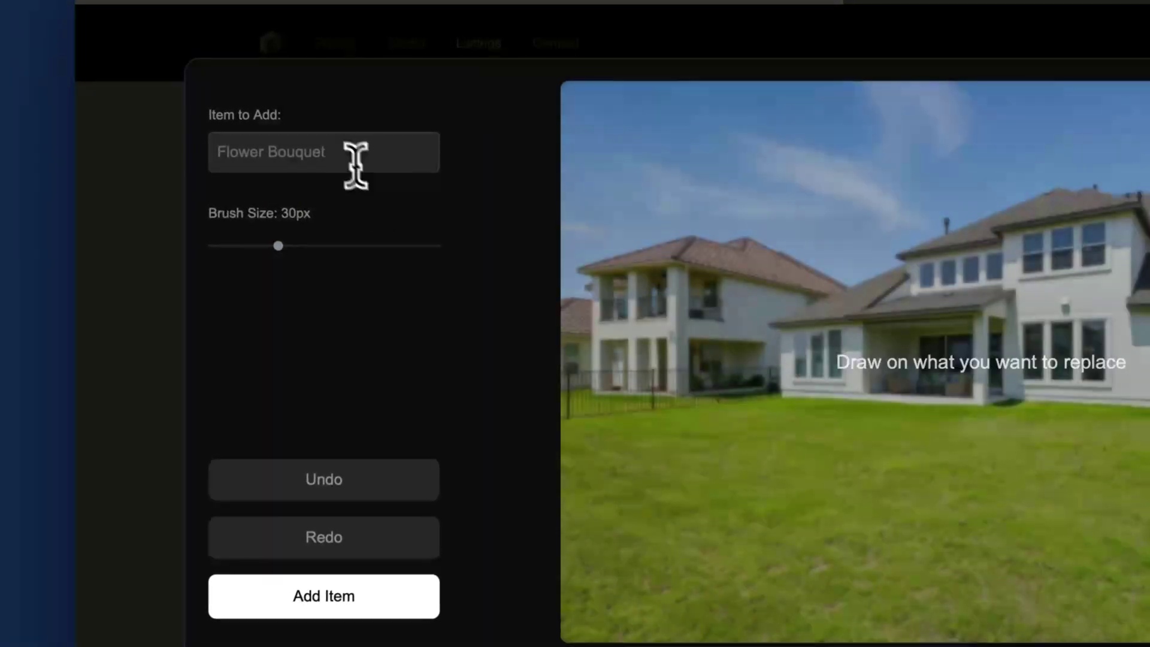
left_click(340, 151)
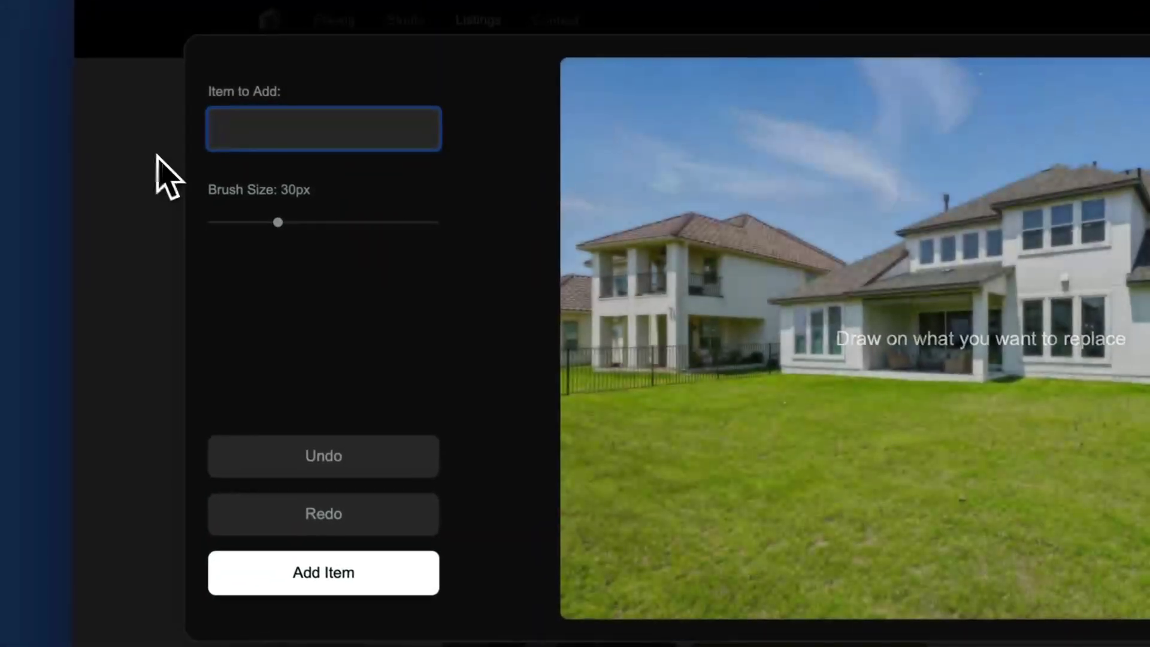
left_click(112, 208)
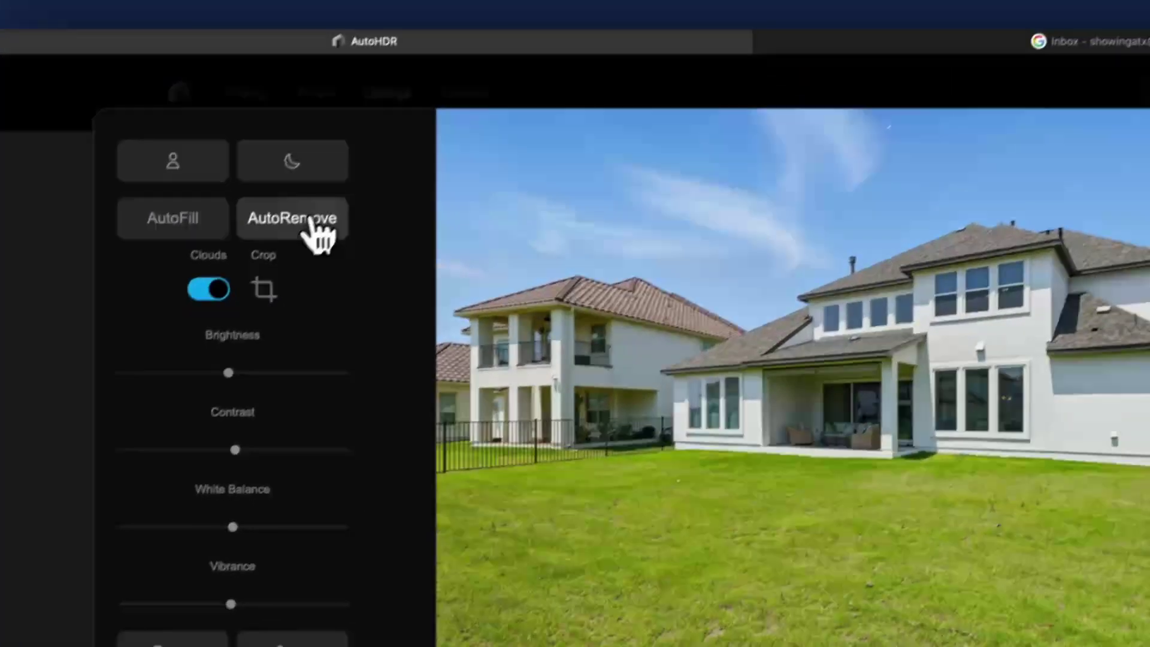
Try AutoRemove and Redo, then request a Twilight version of the backyard photo.
left_click(314, 226)
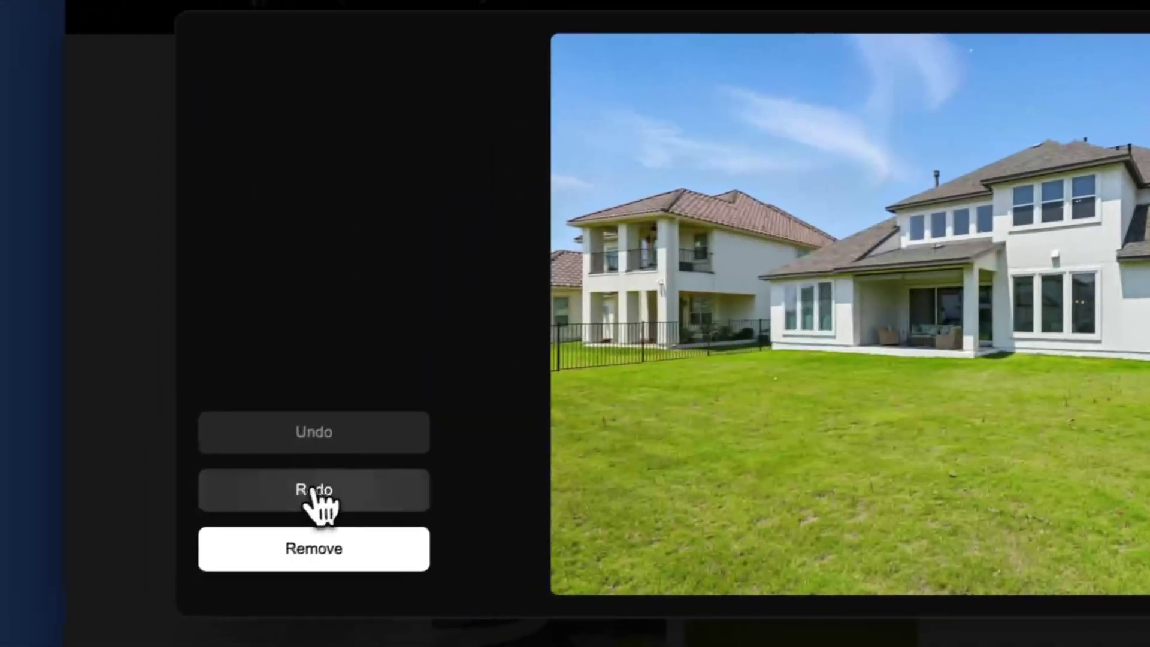
left_click(6, 531)
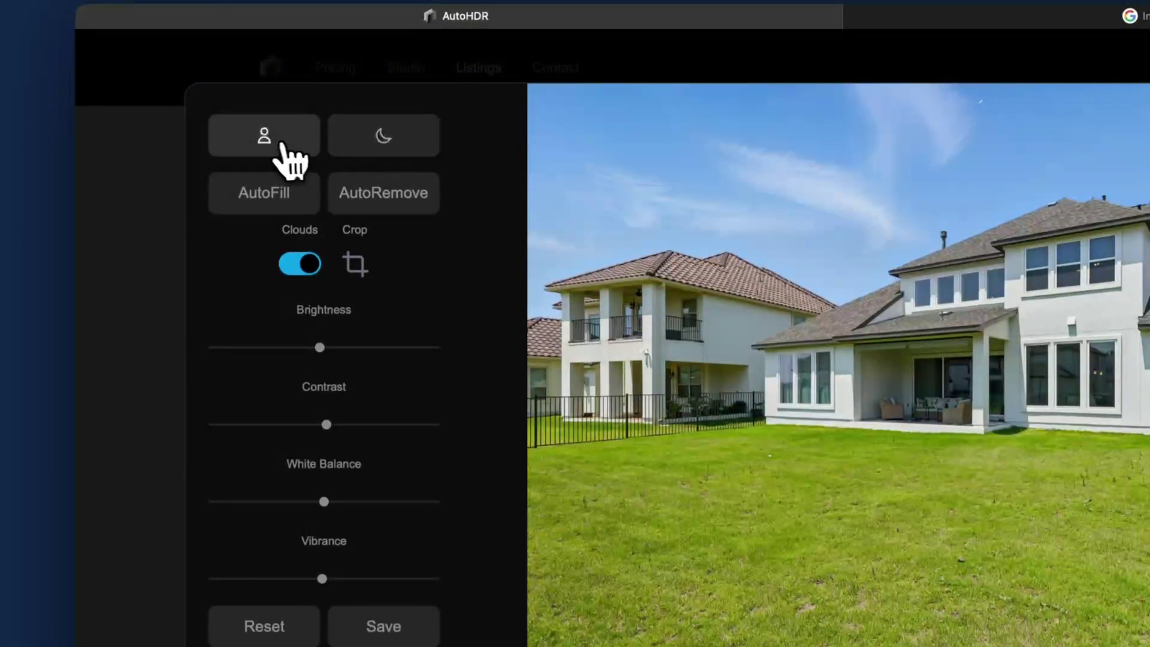
left_click(368, 147)
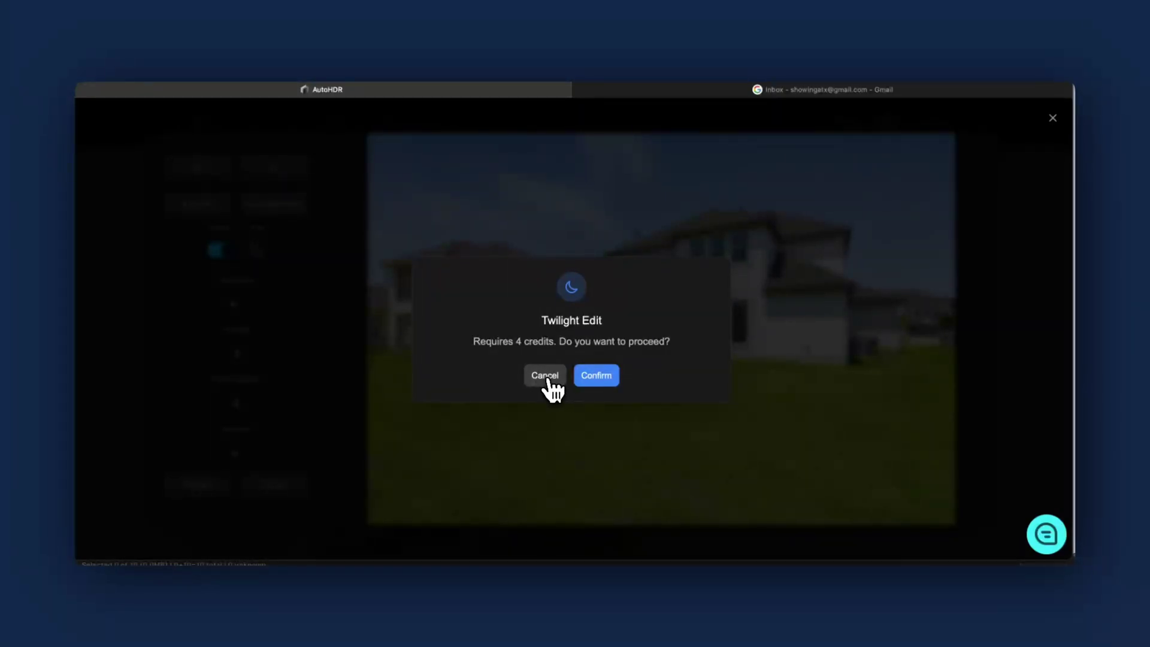
Cancel the 4-credit twilight edit and dismiss the human-in-the-loop edit notice.
left_click(542, 378)
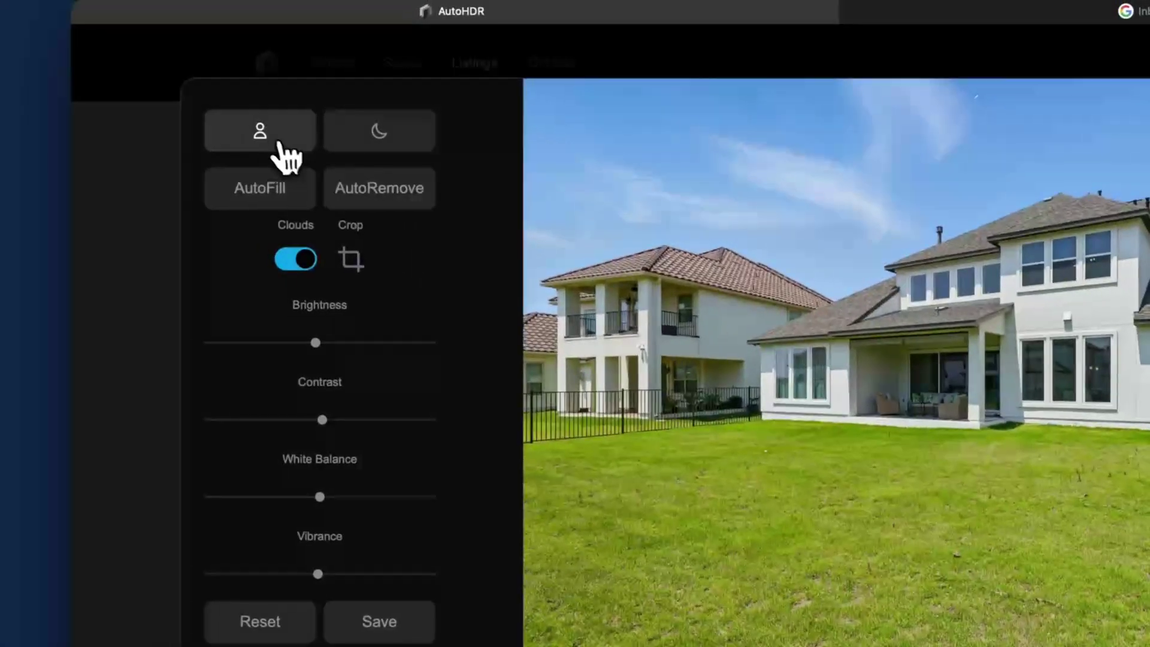
left_click(75, 44)
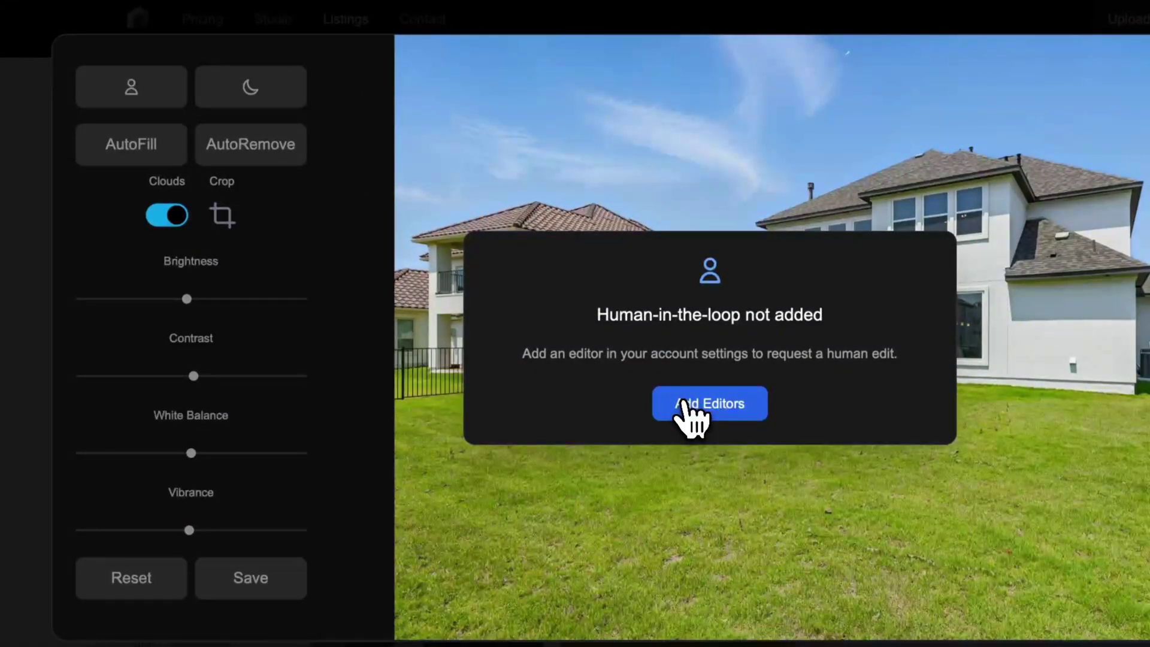
left_click(656, 204)
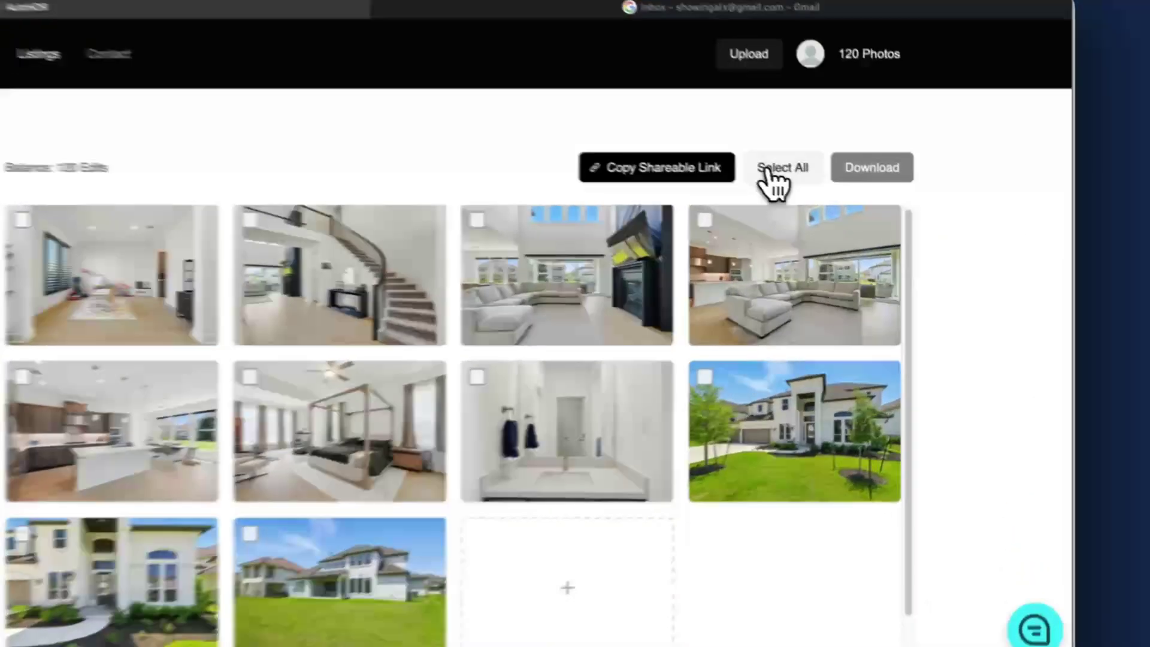
Select all 10 listing photos and download them, allowing the browser's download prompt.
left_click(867, 204)
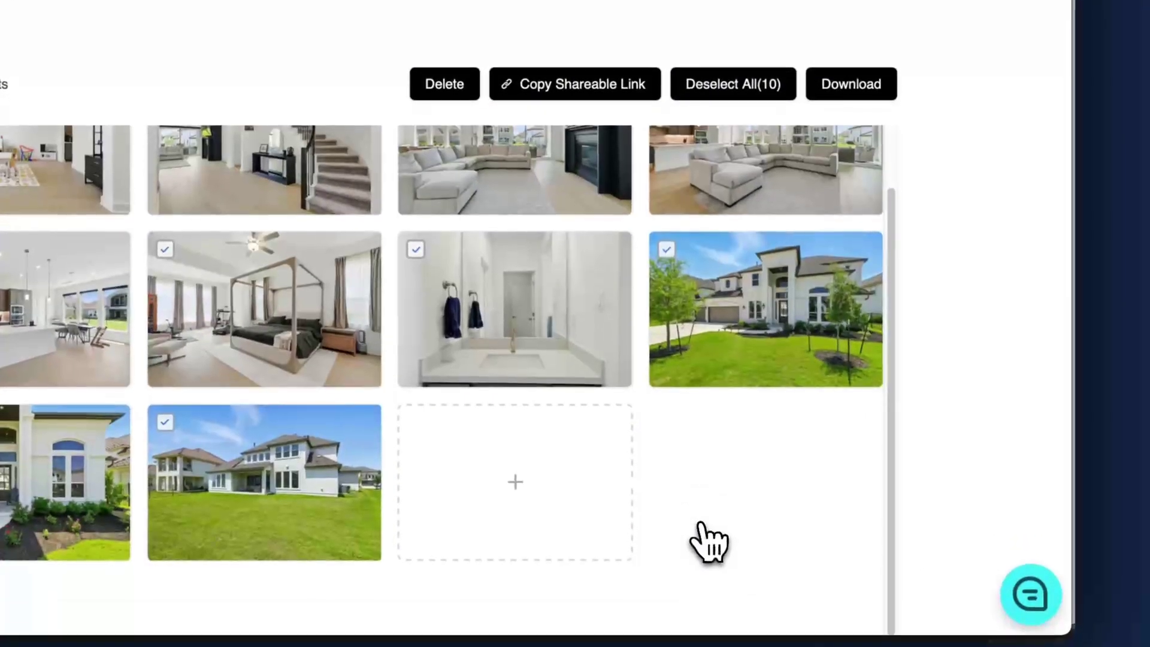
scroll(709, 542, "up", 2)
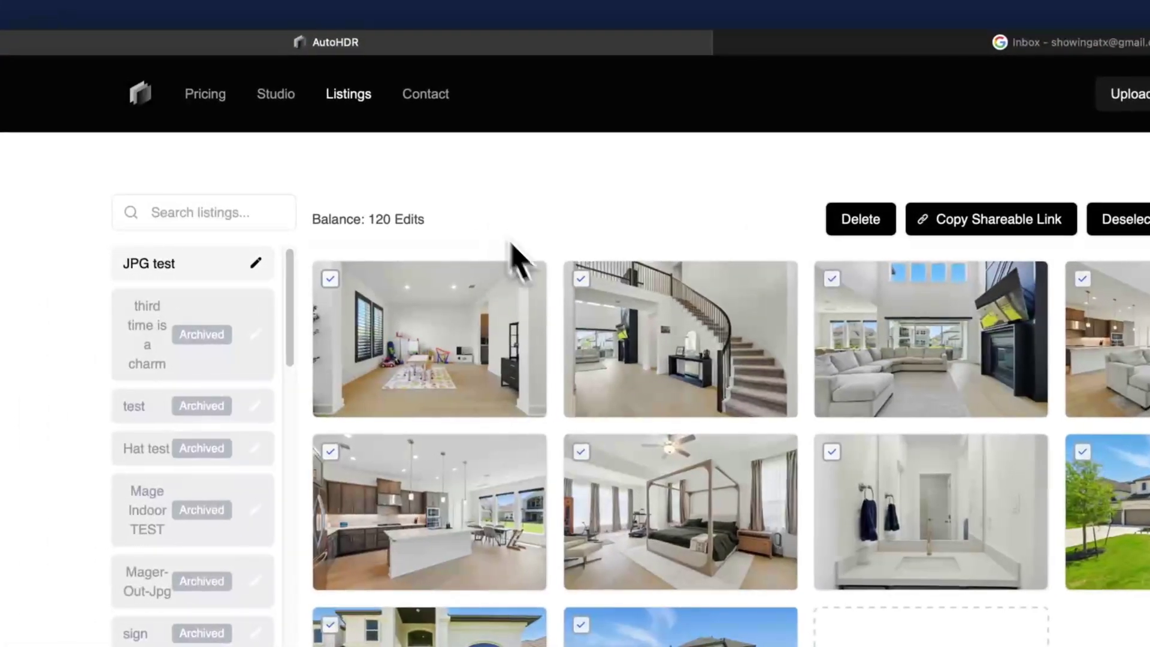
left_click(519, 256)
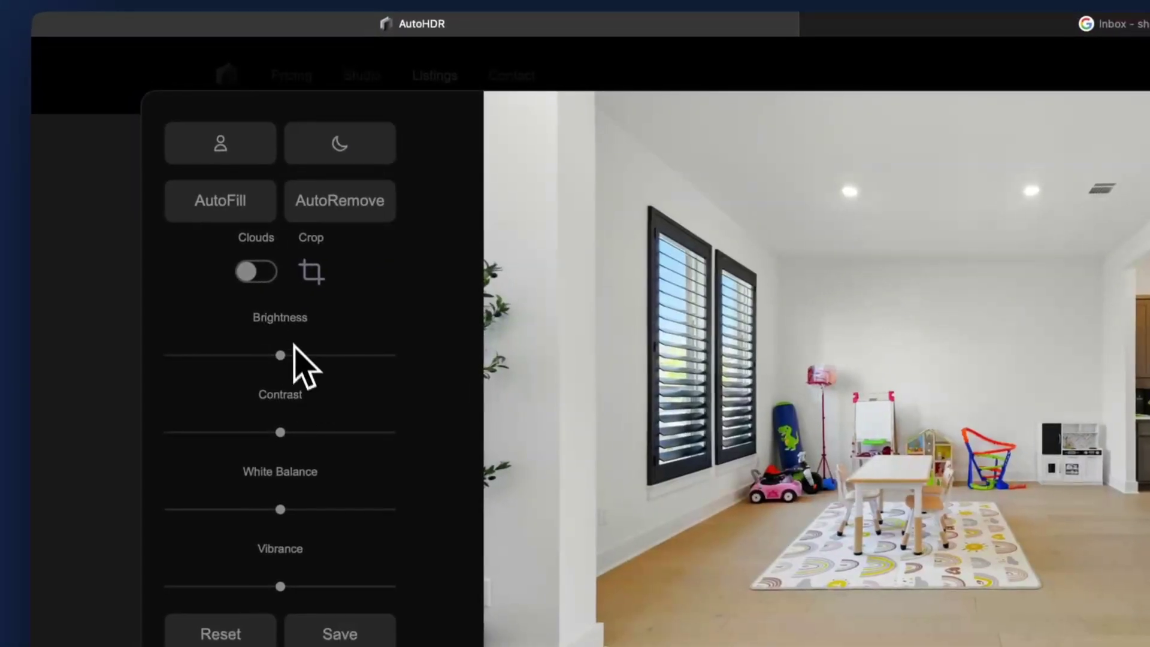
left_click(313, 276)
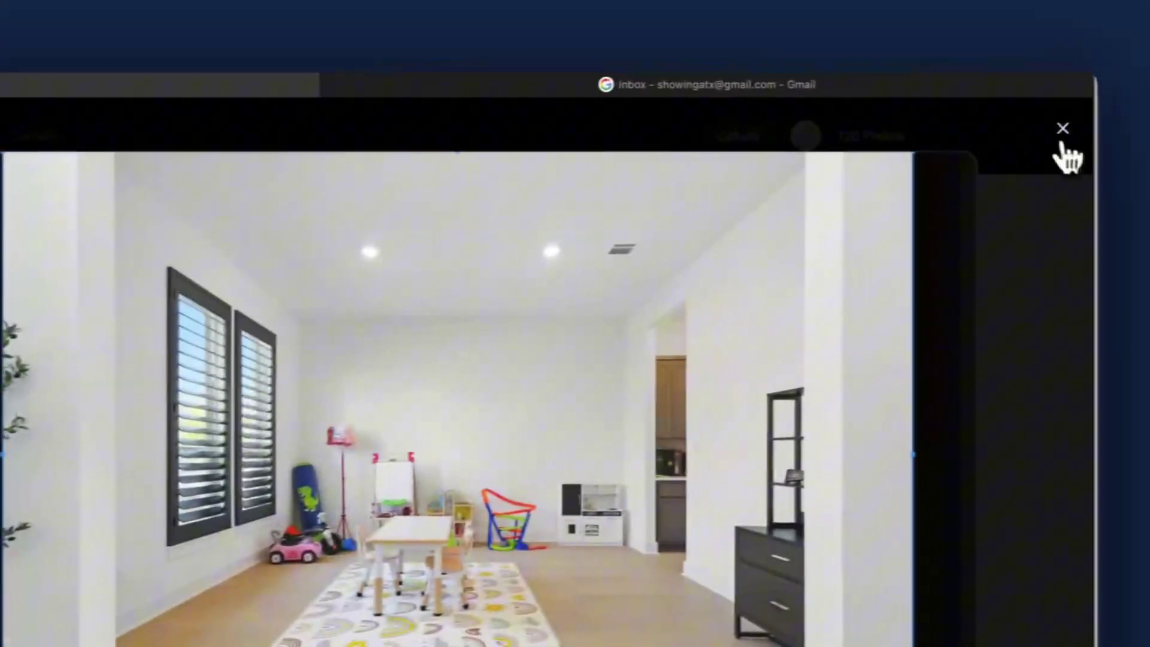
left_click(1061, 132)
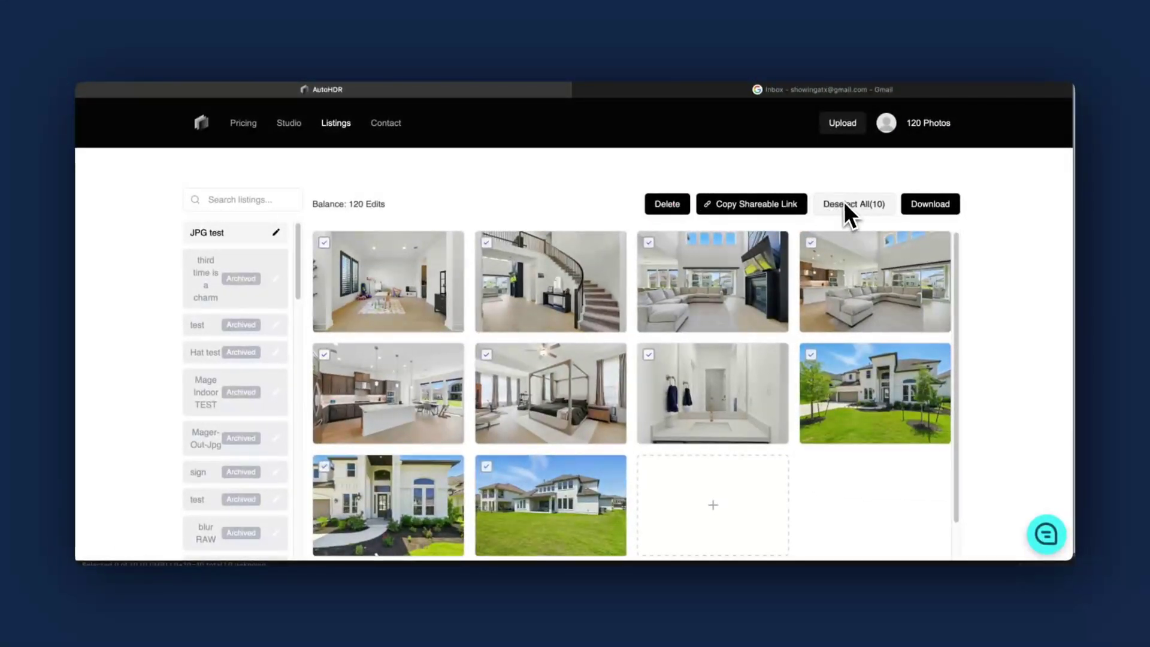
left_click(931, 204)
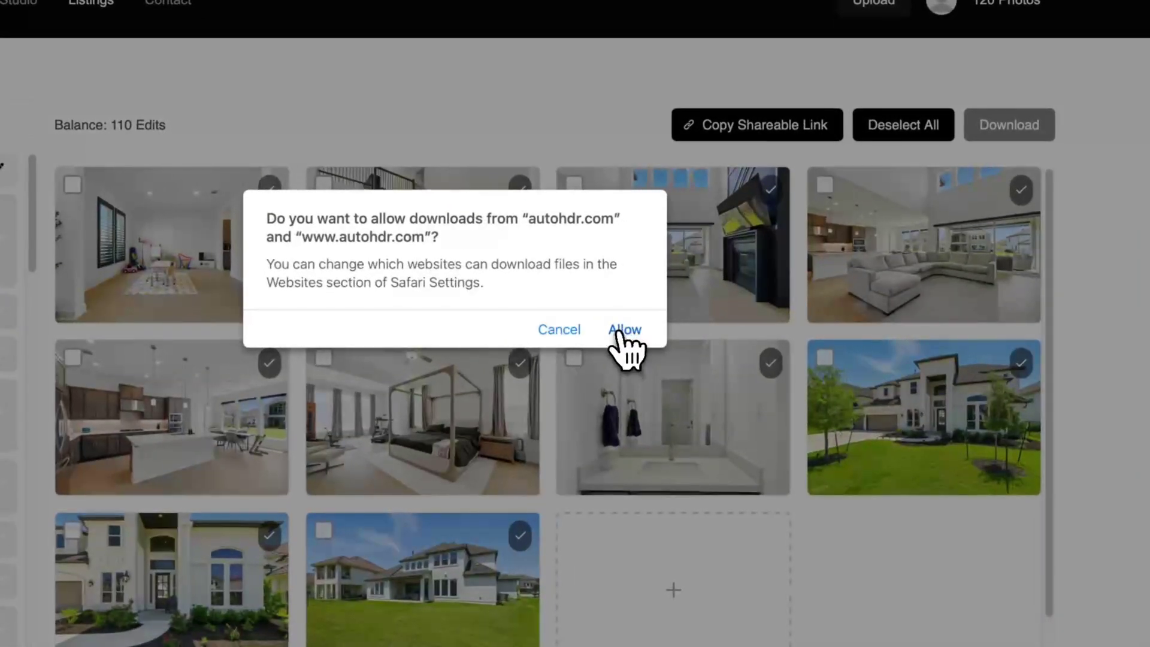
left_click(624, 330)
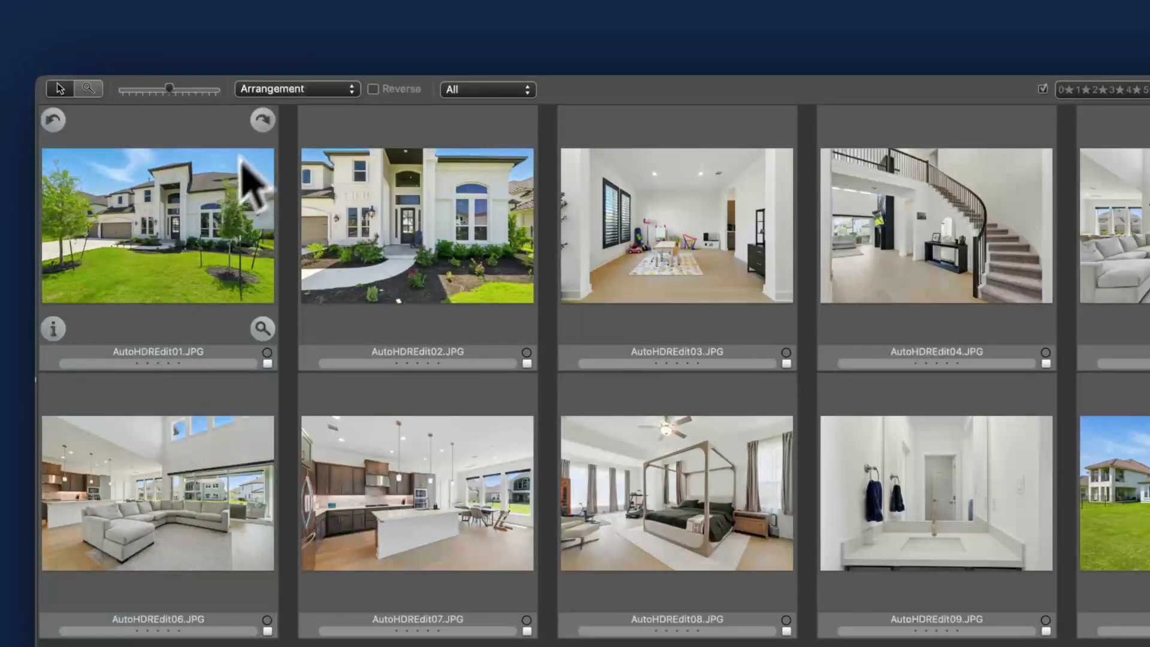
Preview the AutoHDREdit photos full-size from AutoHDREdit01 onward, then close the preview.
double_click(228, 201)
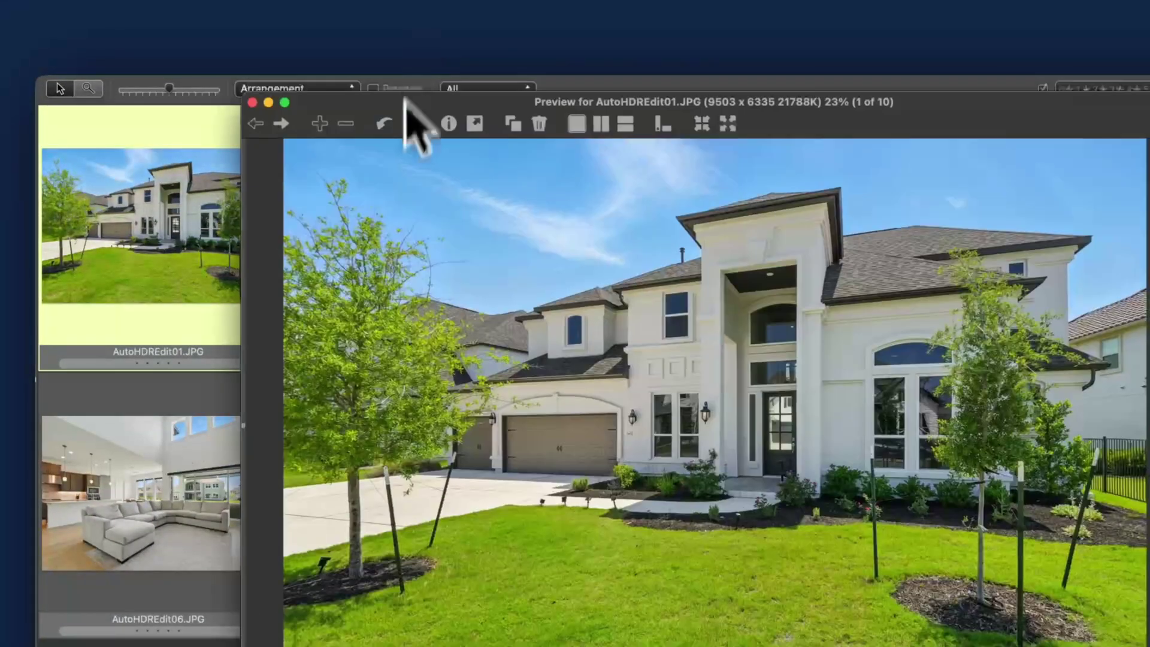
left_click_drag(403, 103, 393, 98)
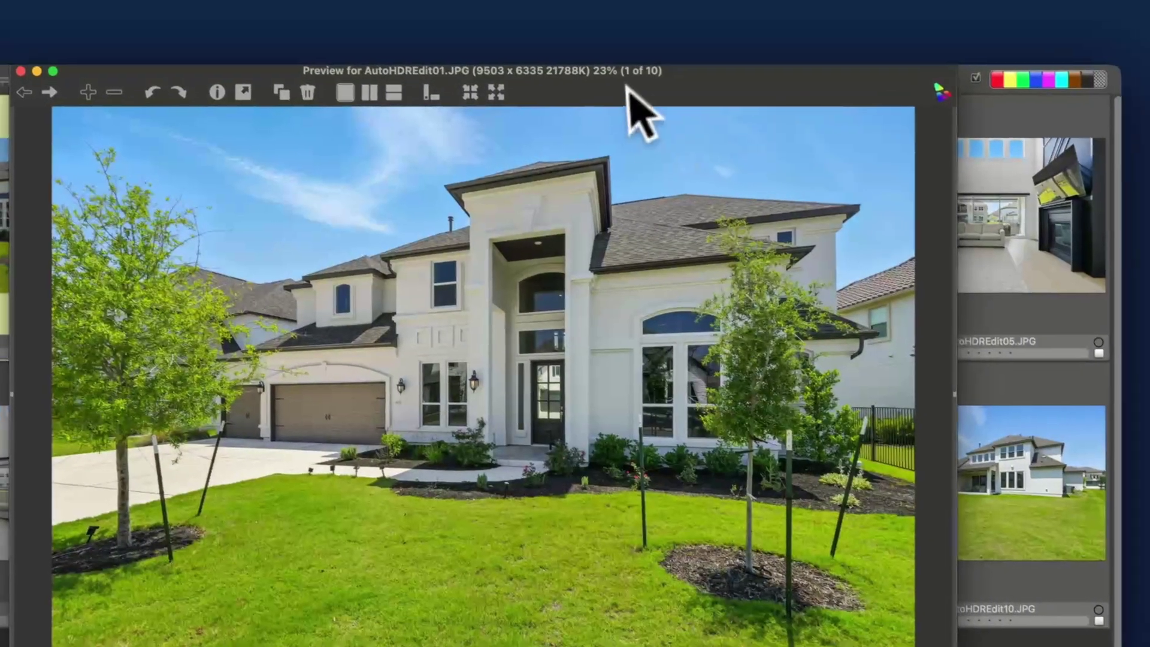
key("Right")
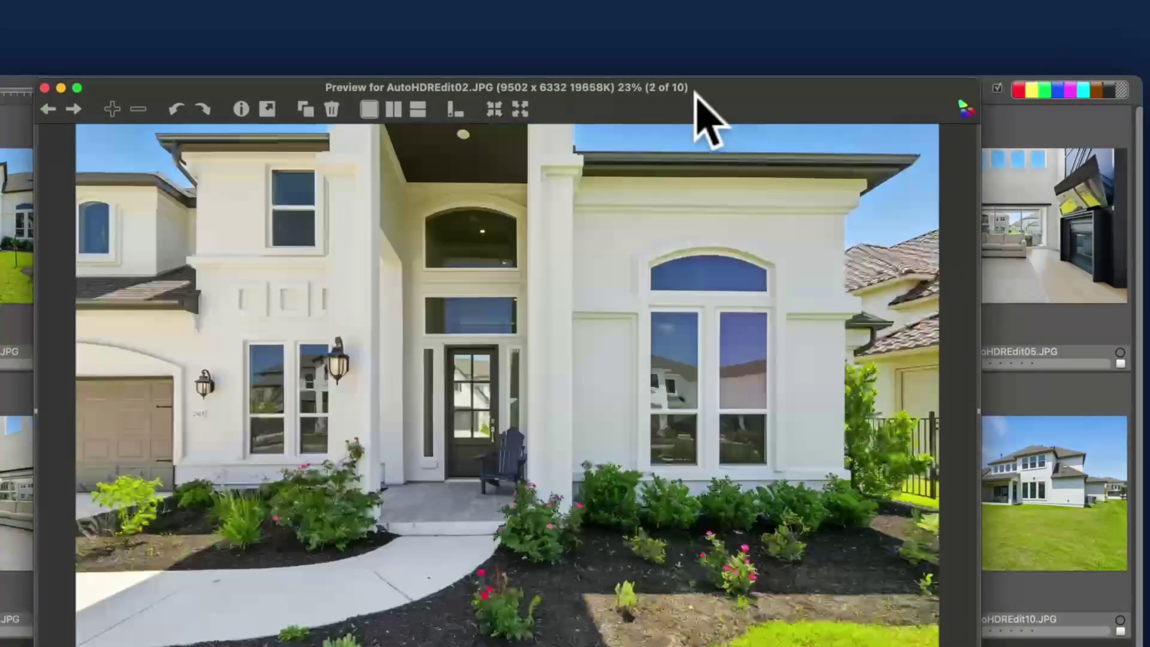
key("Right")
key("Right")
key("Right")
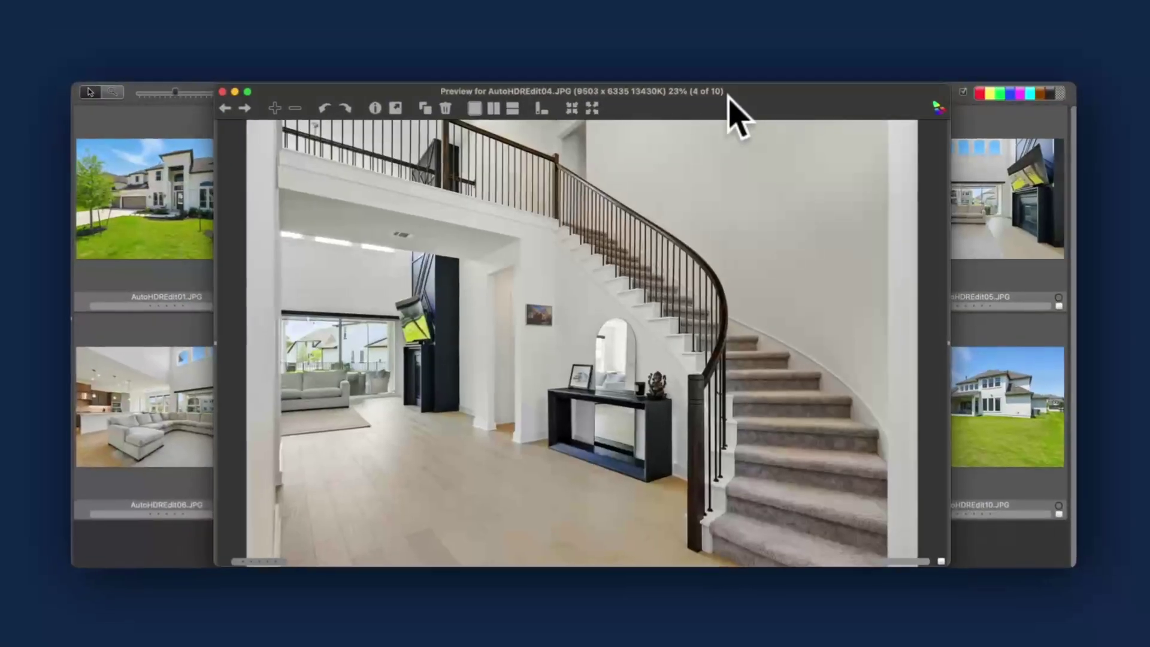
key("Right")
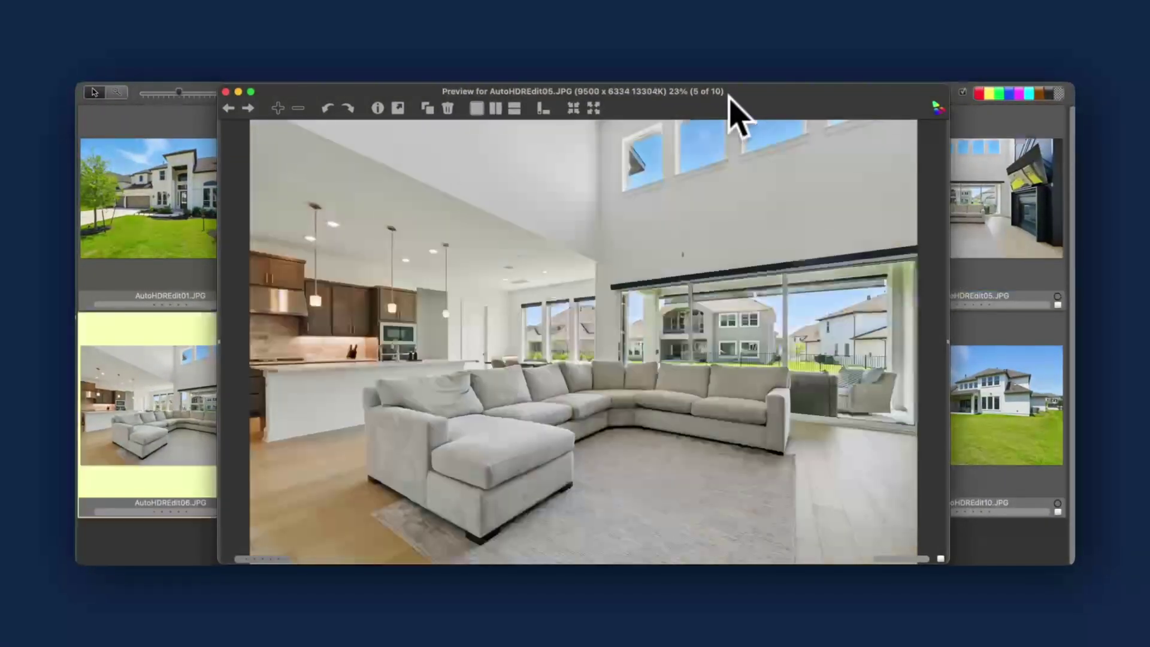
key("Right")
key("Right")
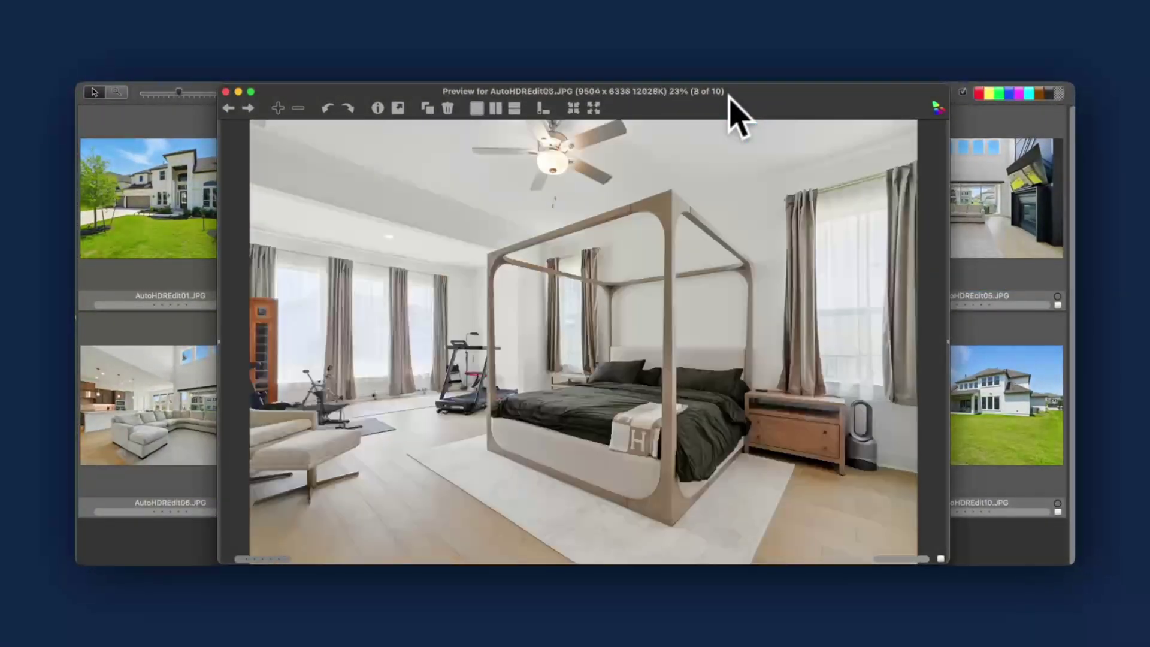
key("Right")
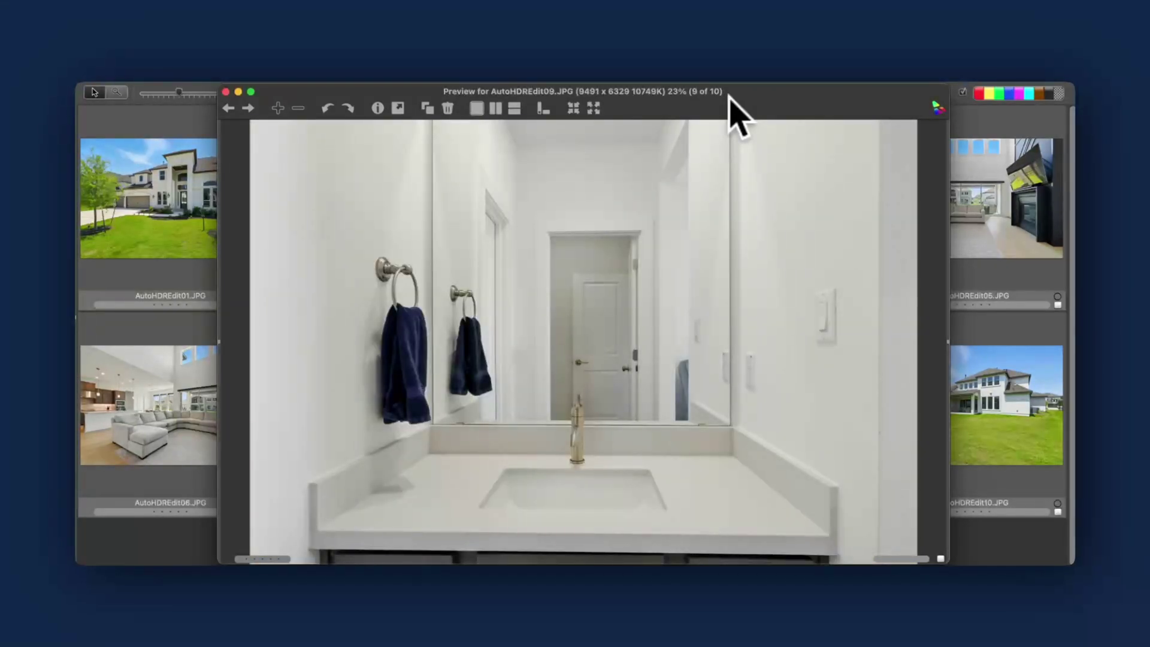
key("Right")
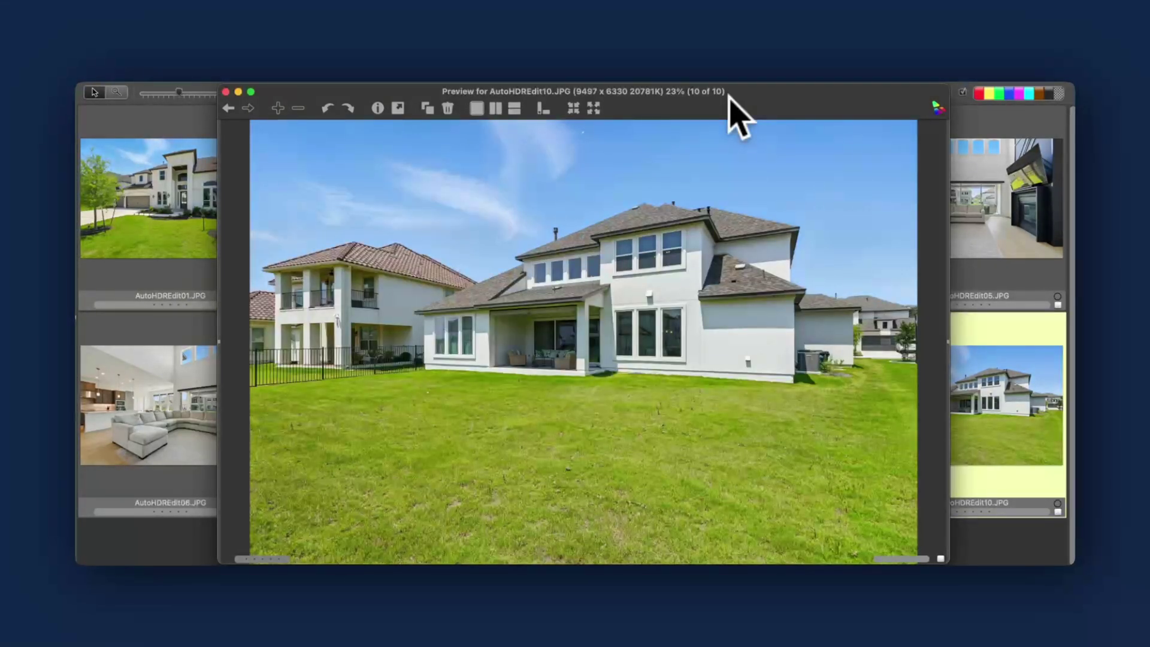
key("Escape")
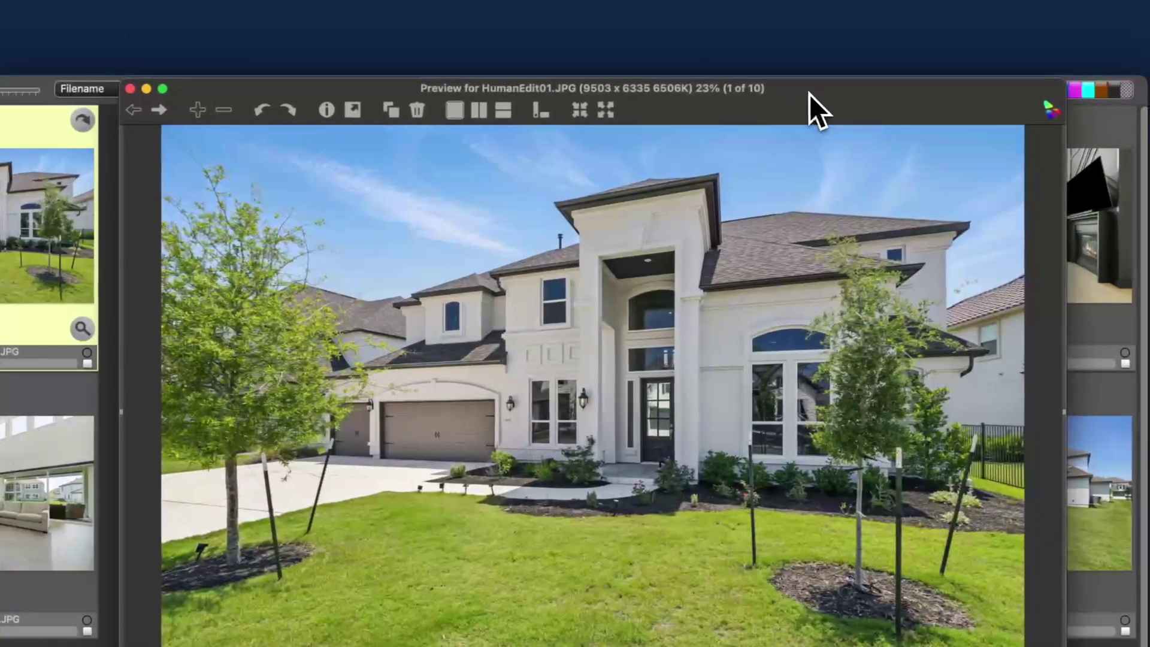
Step through the HumanEdit photos full-size up to HumanEdit09, the bathroom vanity.
key("Right")
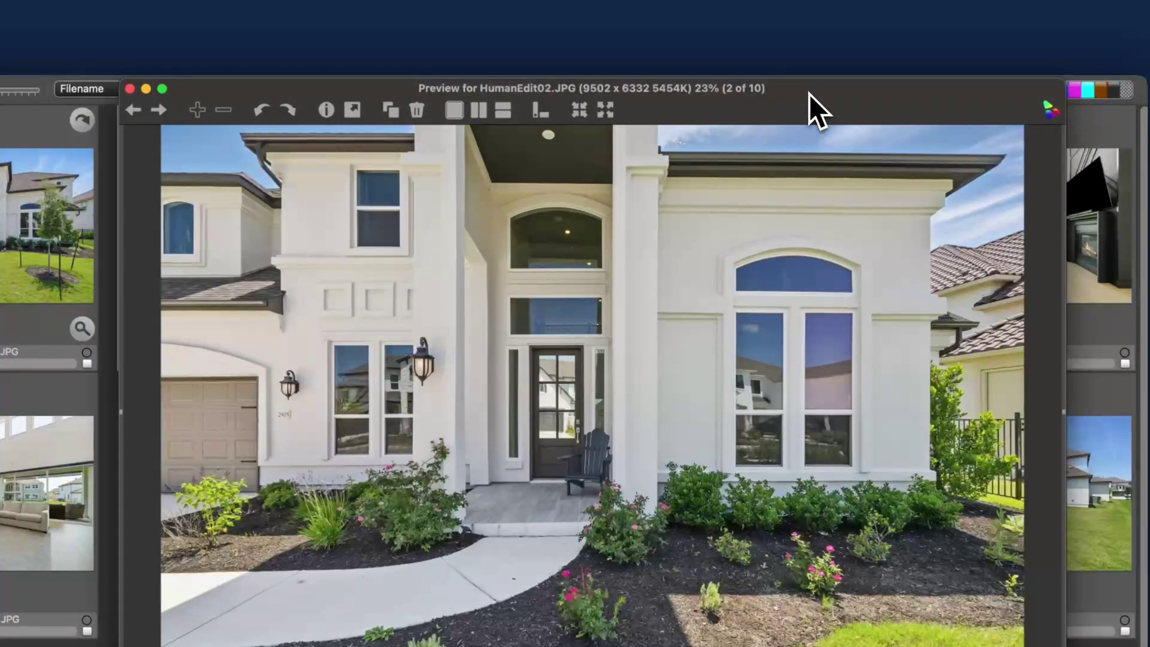
key("Right")
key("Right")
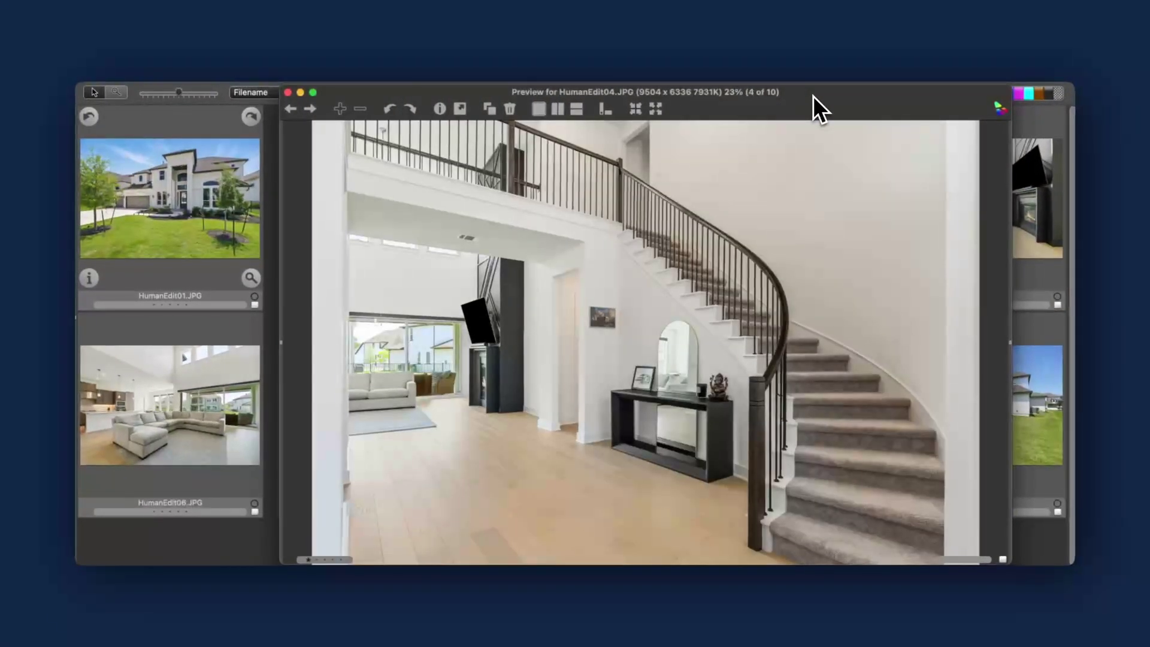
key("Right")
key("Right")
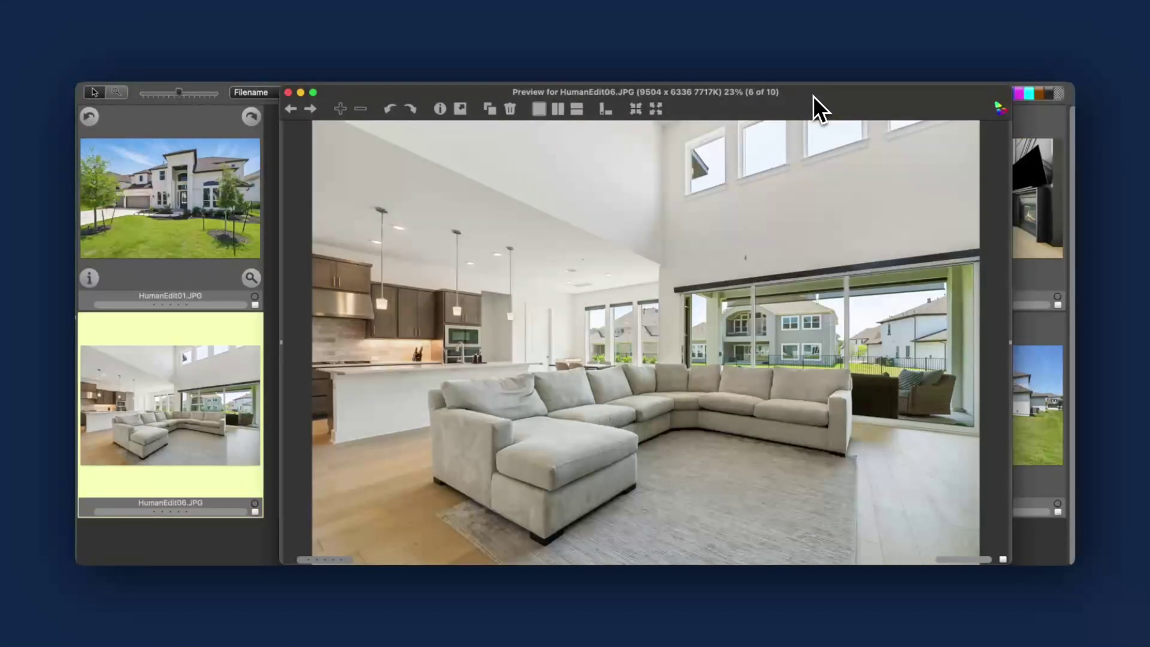
key("Right")
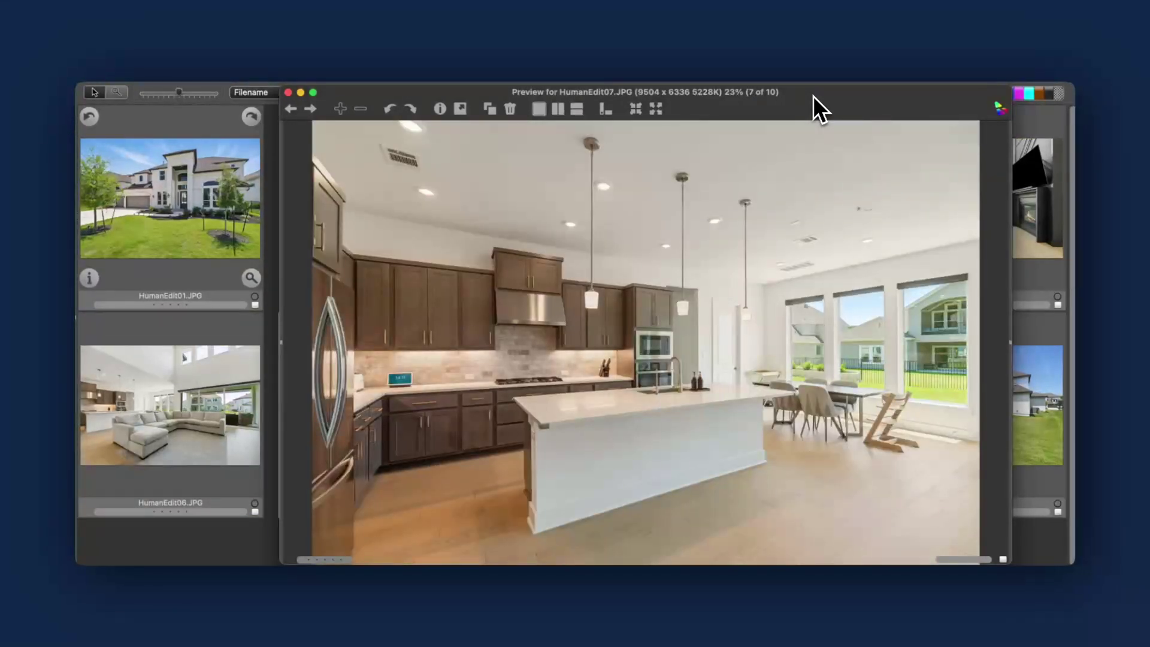
key("Right")
key("Right")
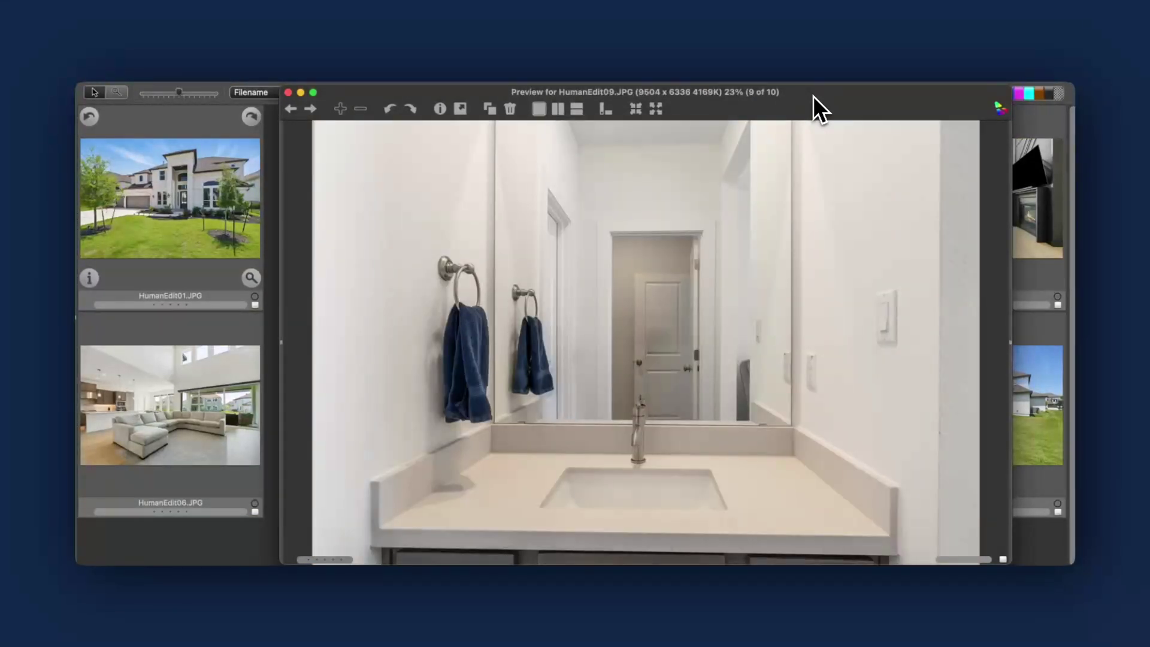
key("Right")
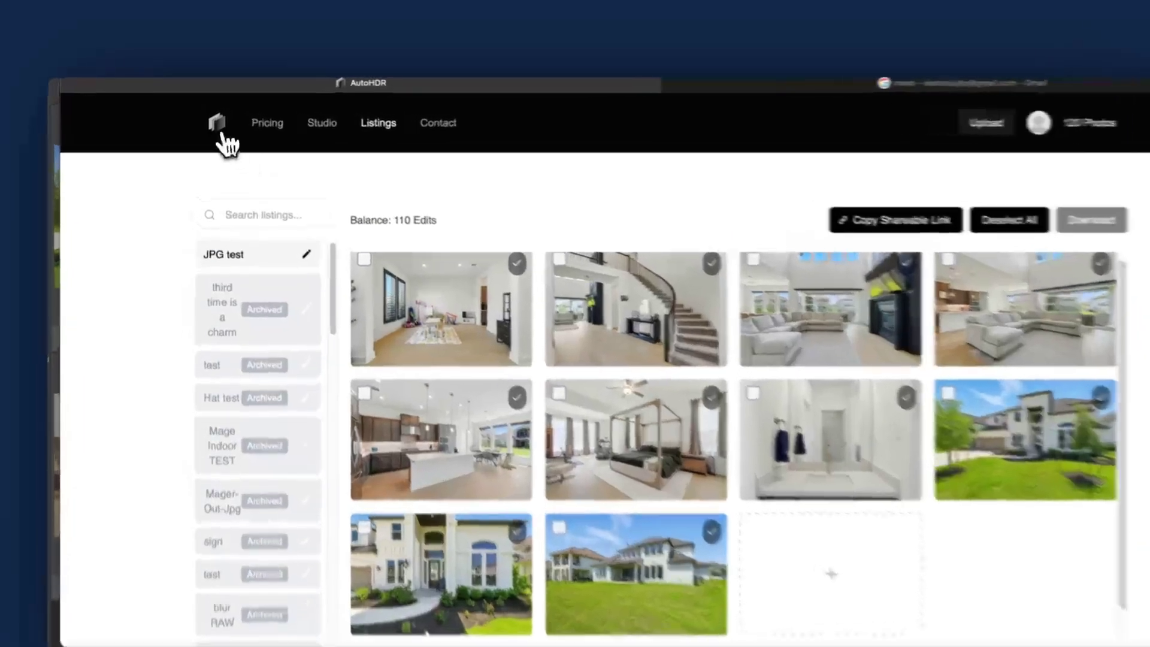
Leave the listing and return to the AutoHDR home page via the logo.
left_click(217, 120)
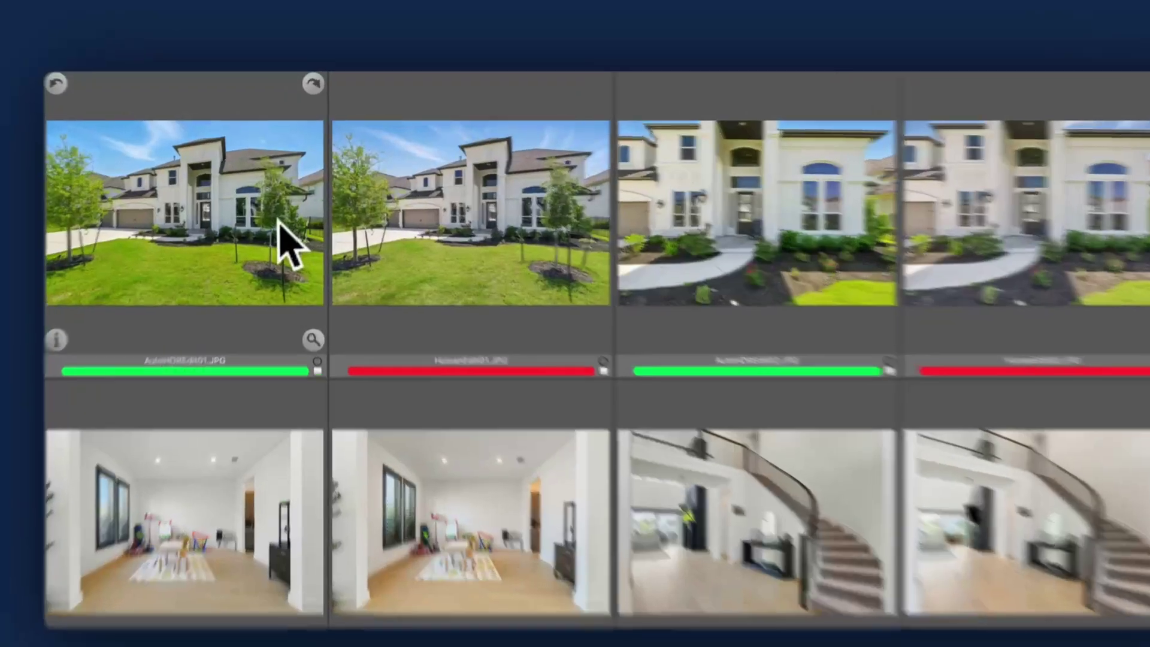
Compare the AutoHDR and human edits of the exterior, front entrance, playroom and staircase photos.
left_click(280, 209)
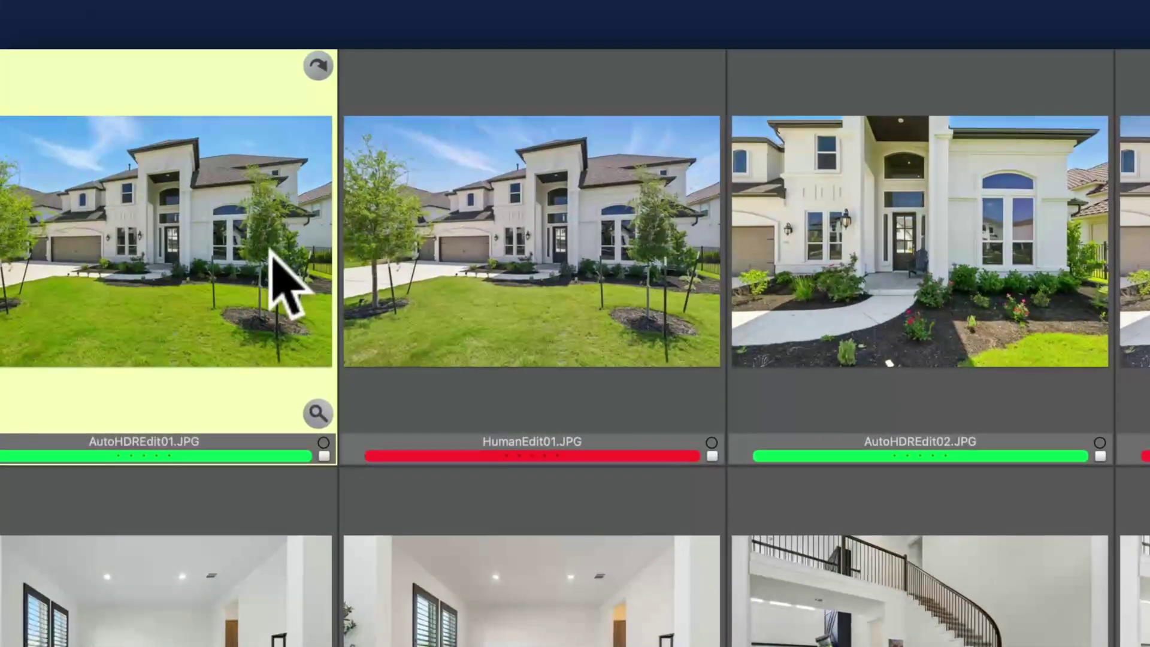
left_click(482, 285)
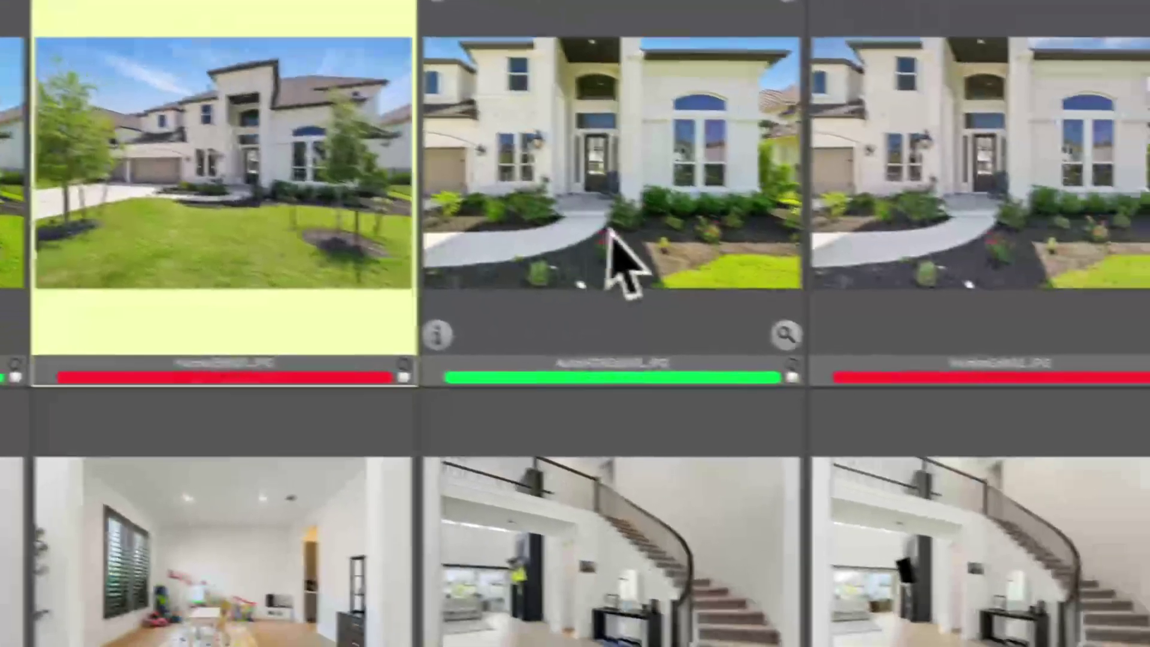
left_click(921, 337)
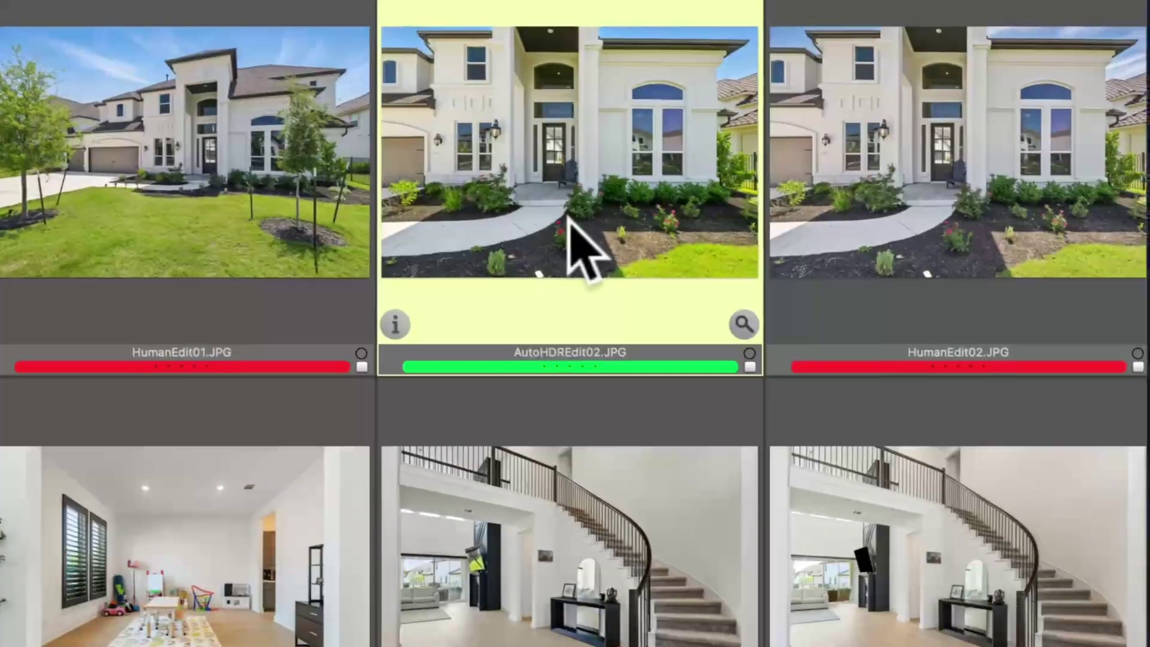
left_click(905, 246)
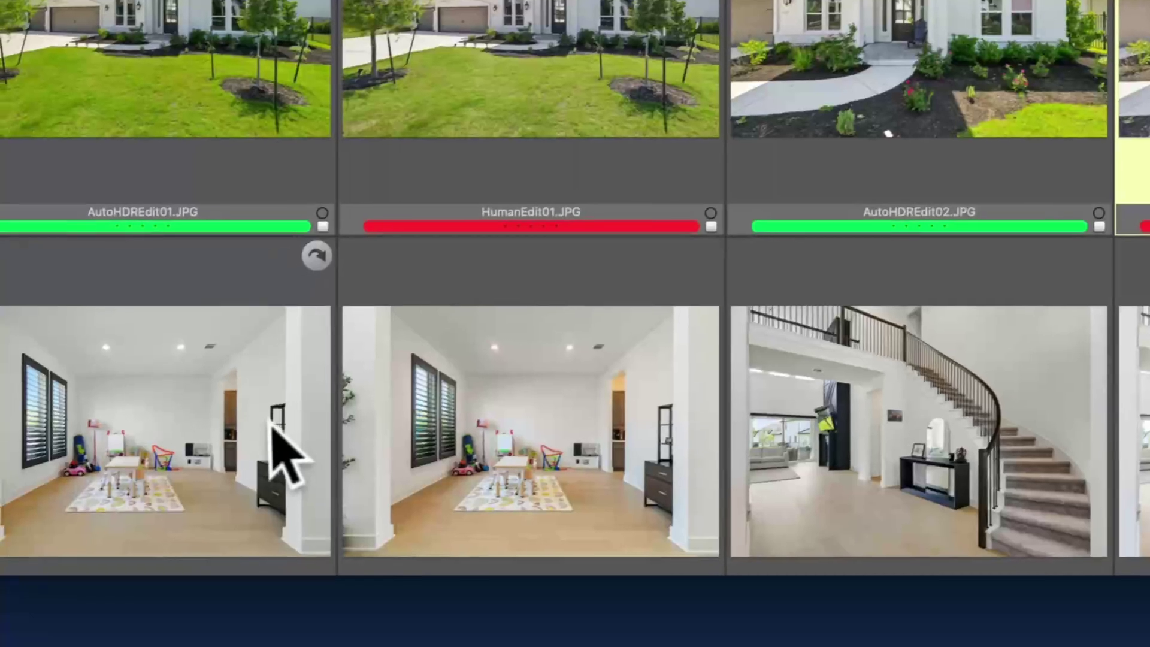
left_click(273, 425)
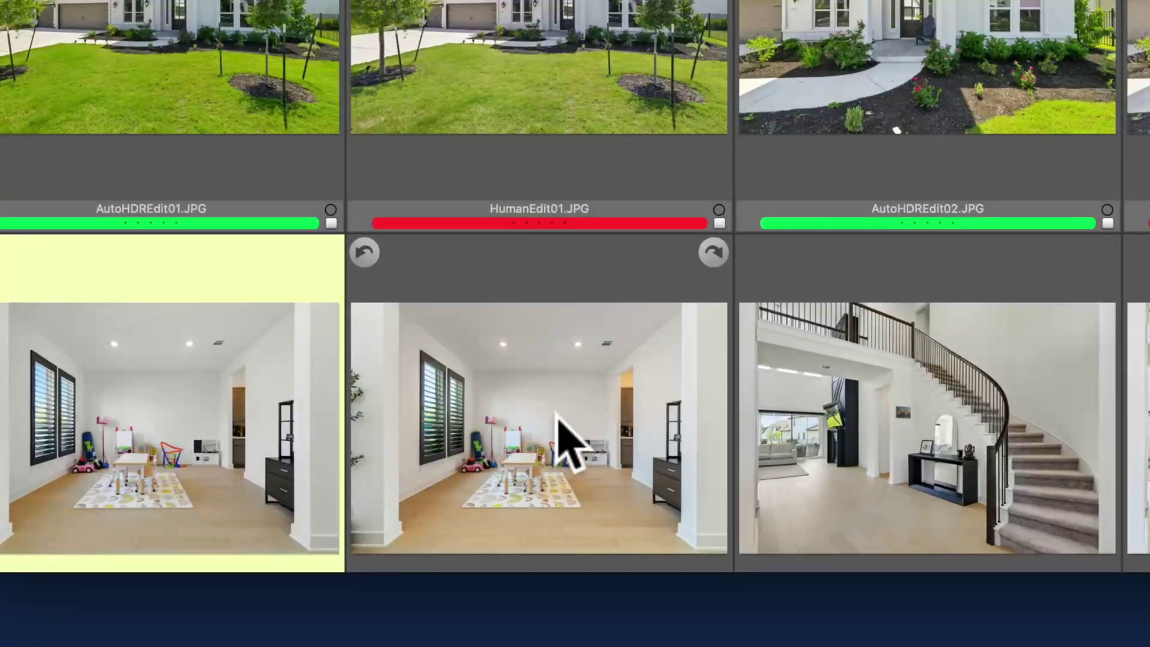
left_click(558, 414)
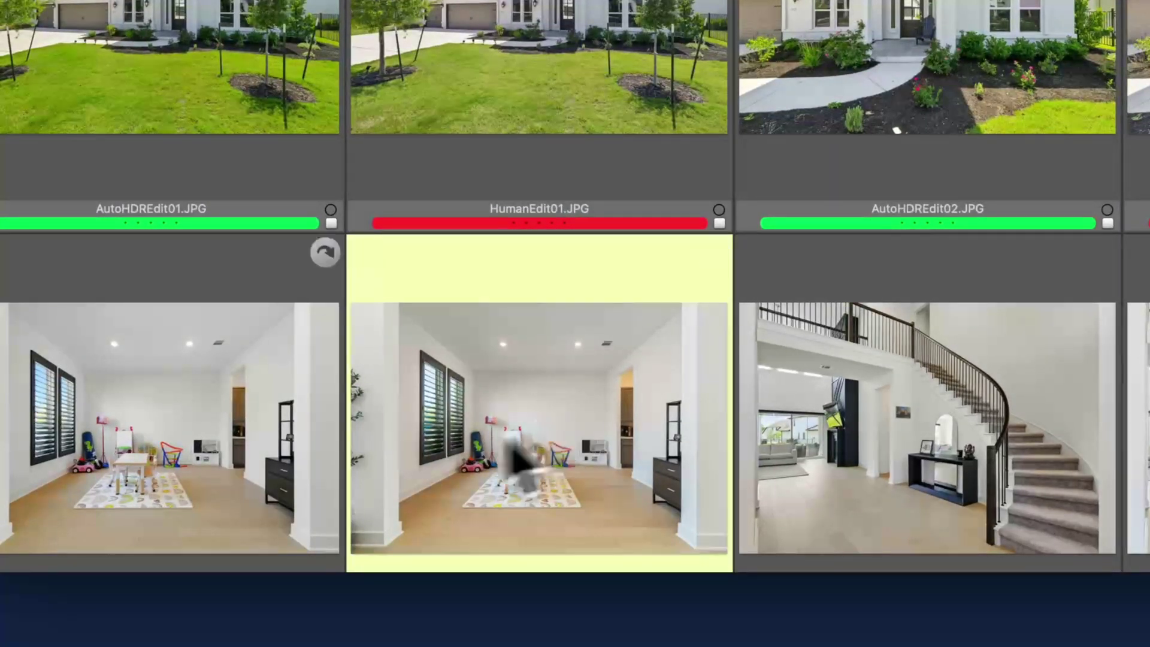
left_click(311, 484)
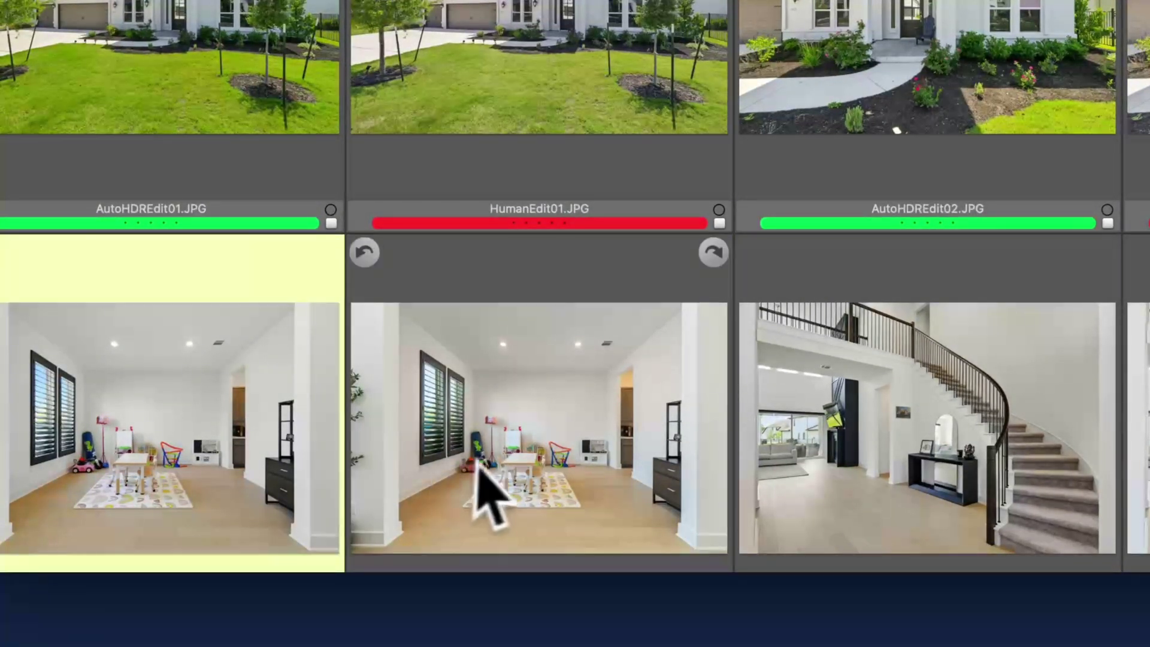
left_click(492, 474)
left_click(869, 461)
left_click(830, 440)
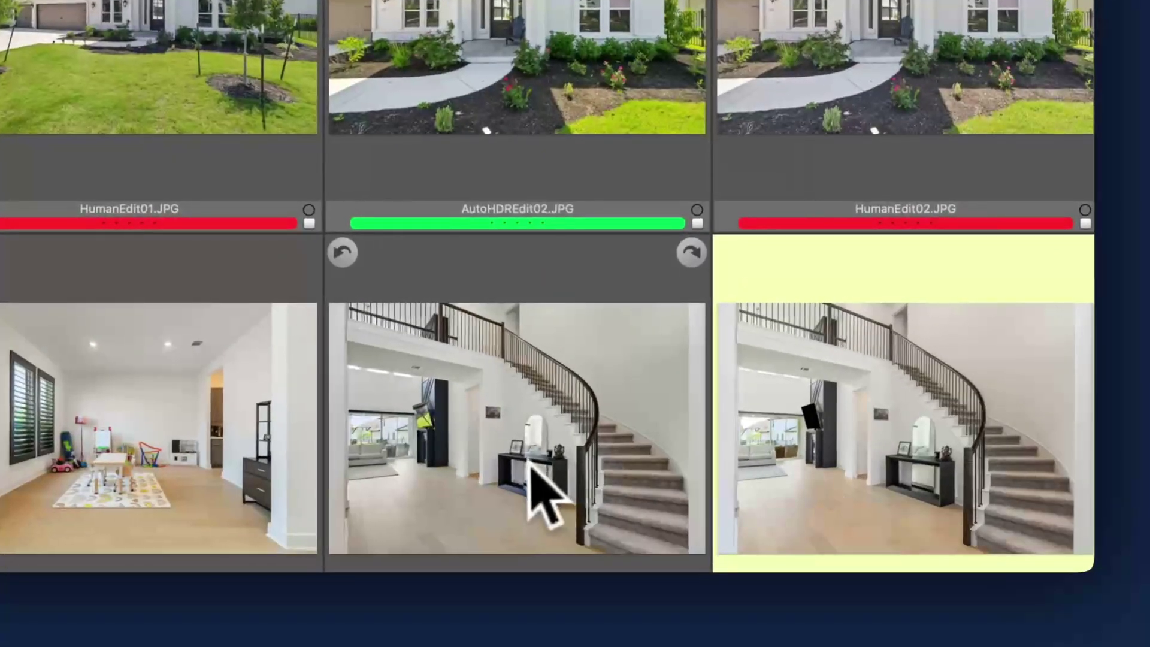
left_click(530, 468)
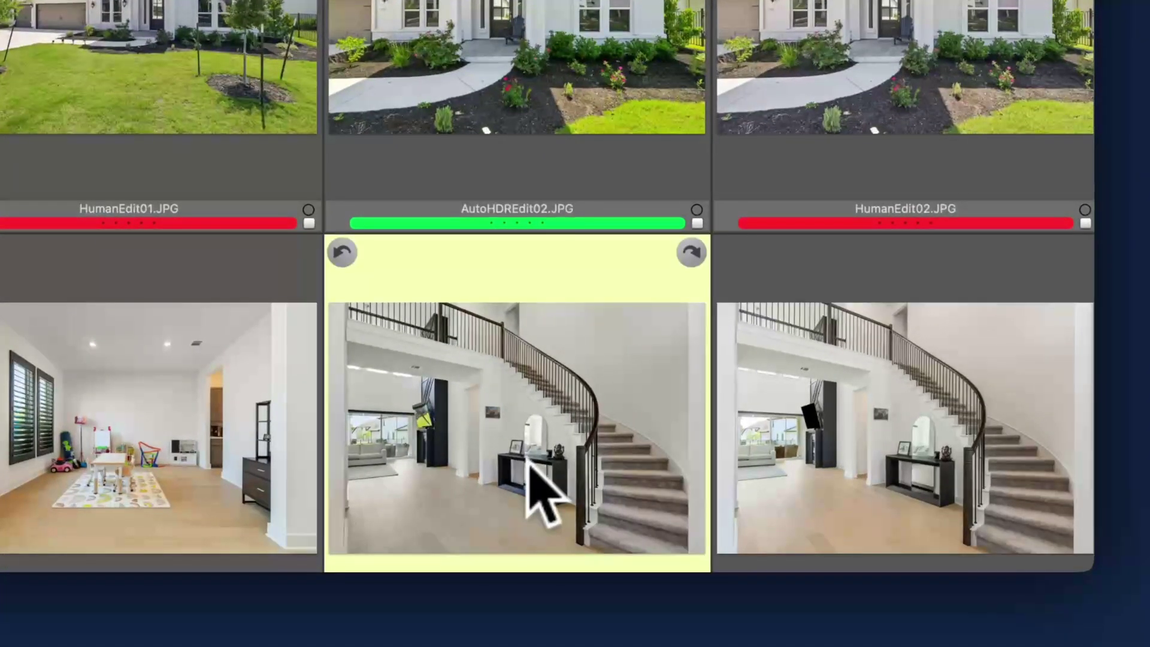
Compare the fireplace and open-plan living-room pairs, ending on AutoHDREdit05.
scroll(528, 467, "down", 8)
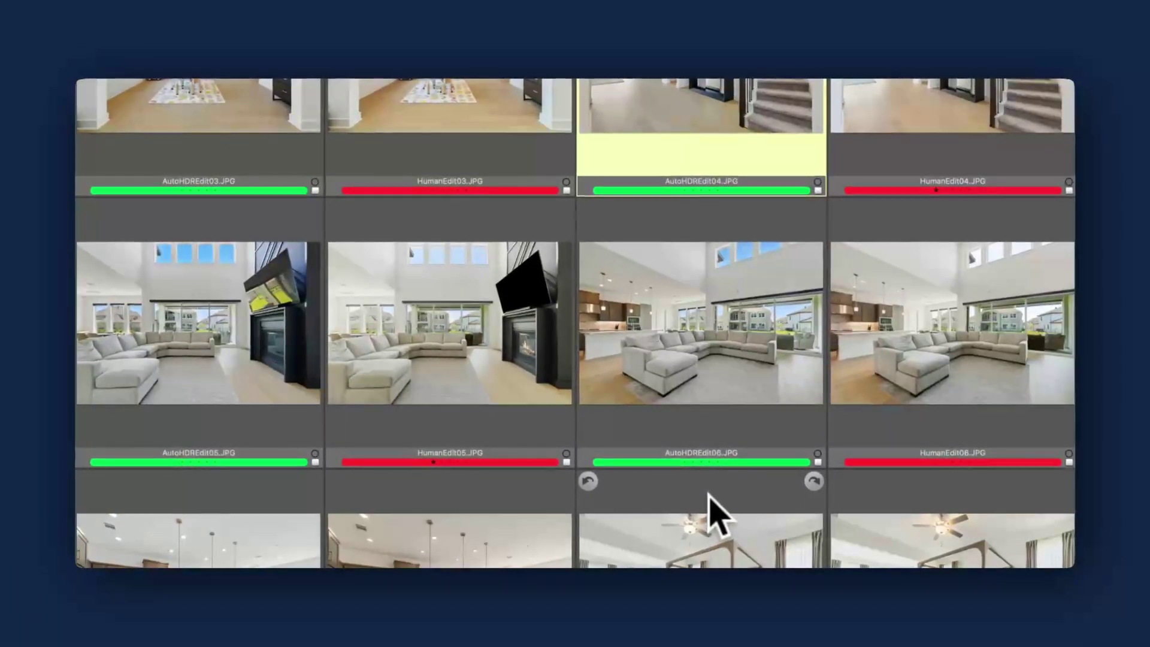
scroll(727, 484, "down", 2)
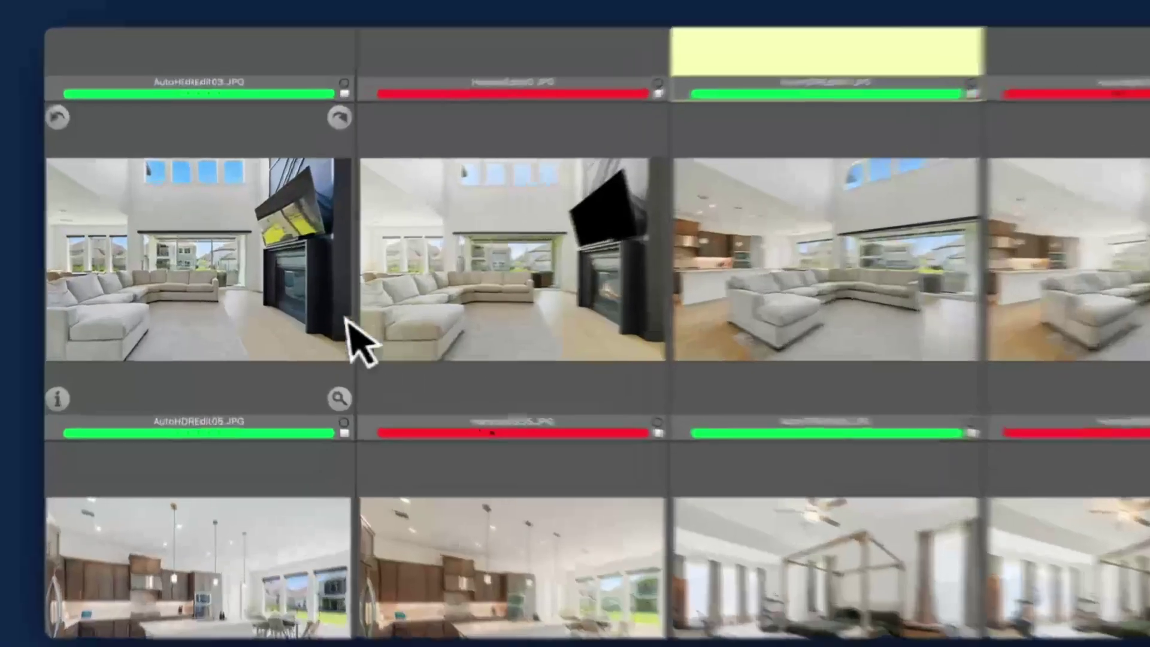
left_click(315, 318)
left_click(439, 290)
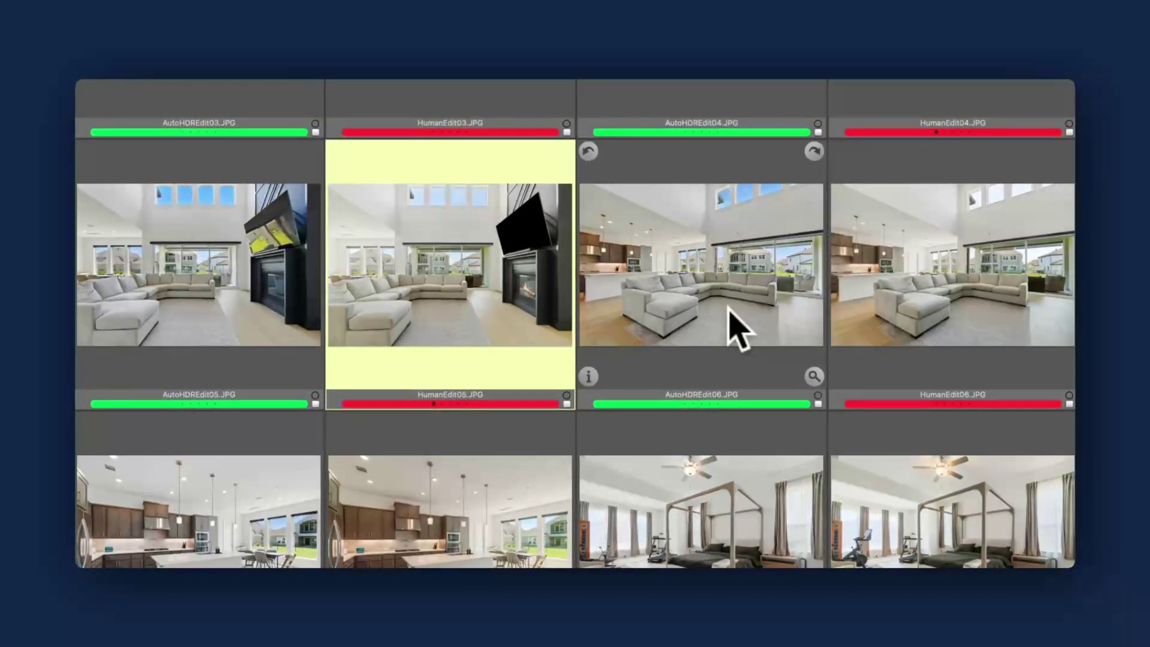
left_click(737, 329)
left_click(956, 306)
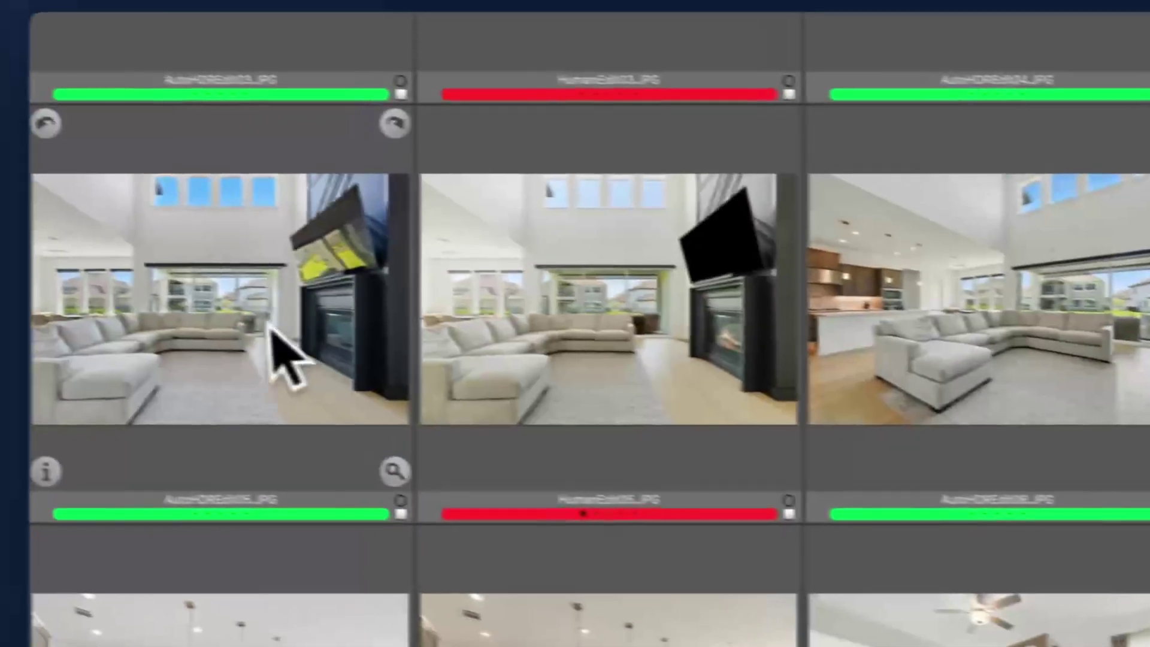
left_click(72, 329)
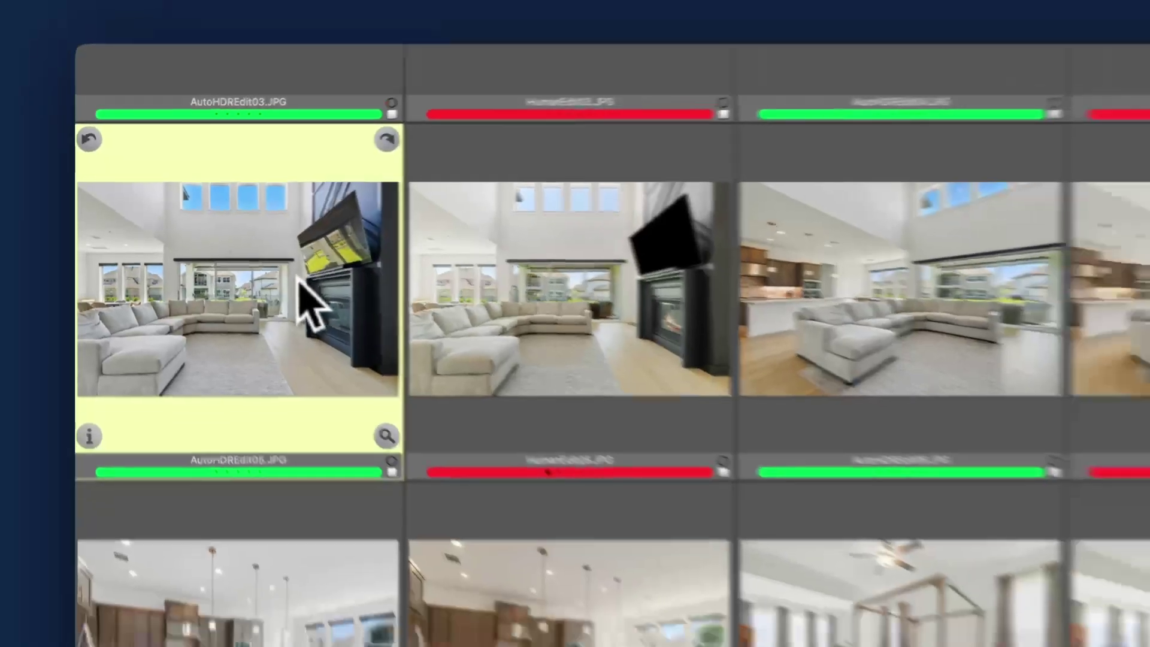
Flip between AutoHDREdit05 and HumanEdit05 at full size, then close and jump to the first photo.
double_click(338, 279)
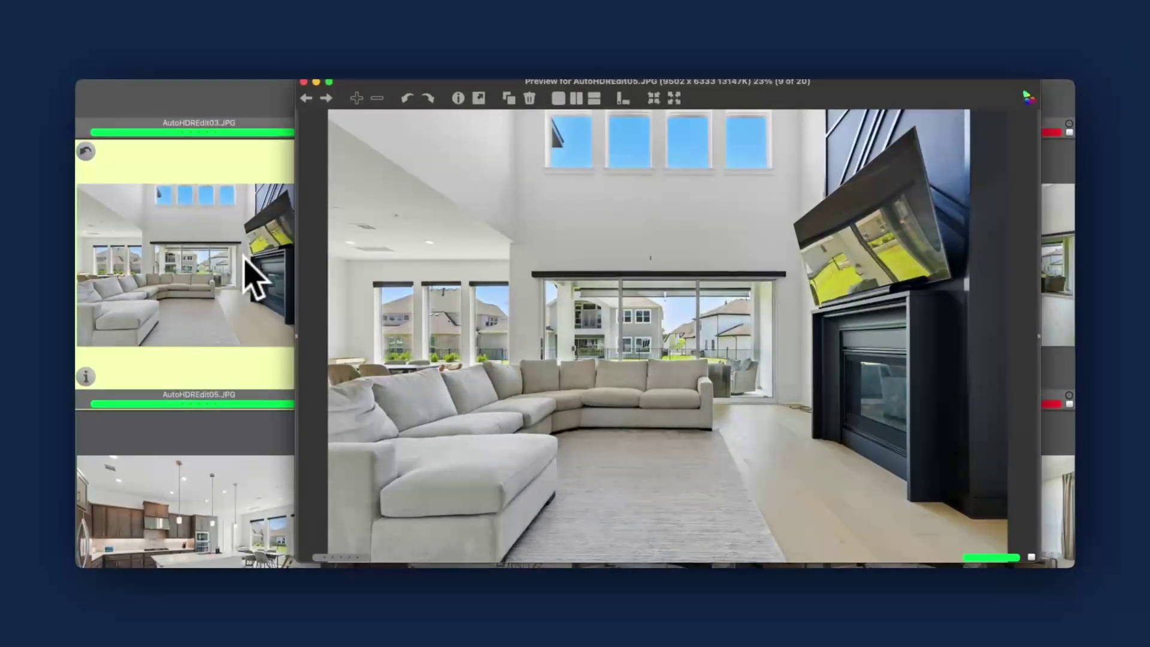
key("Right")
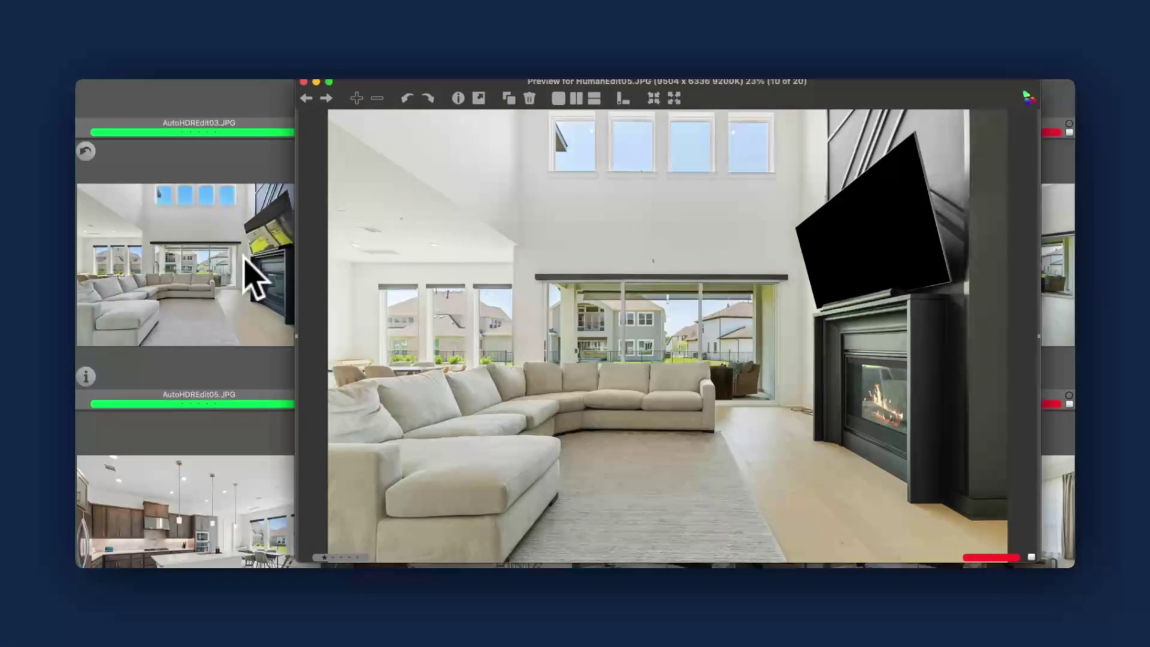
key("Left")
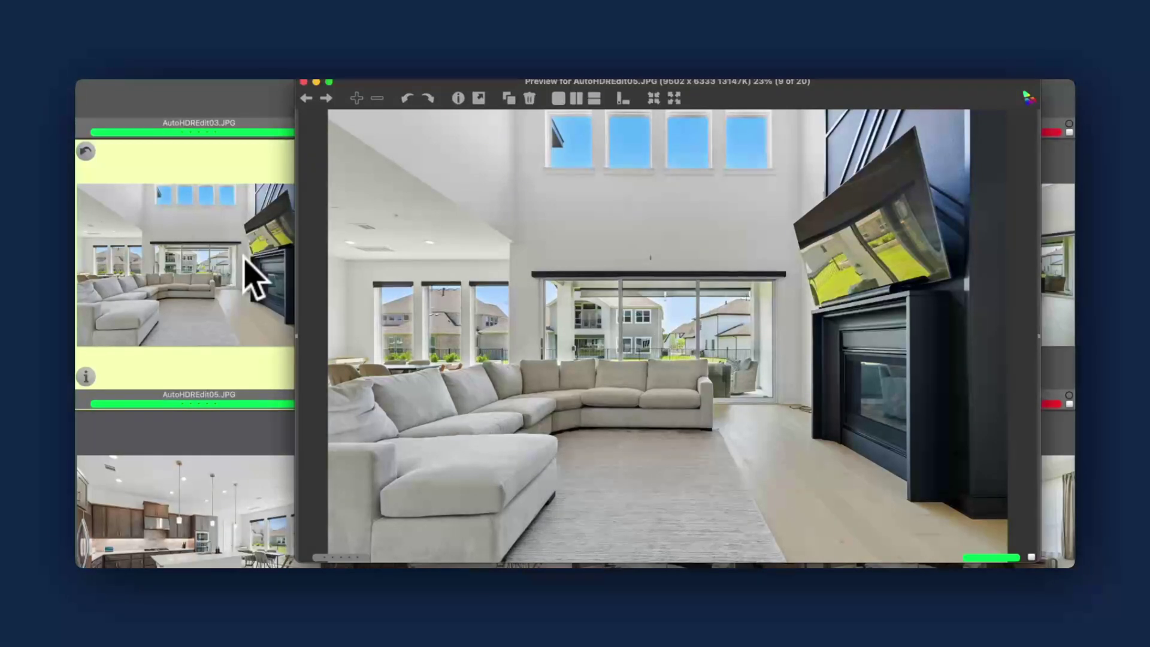
key("Right")
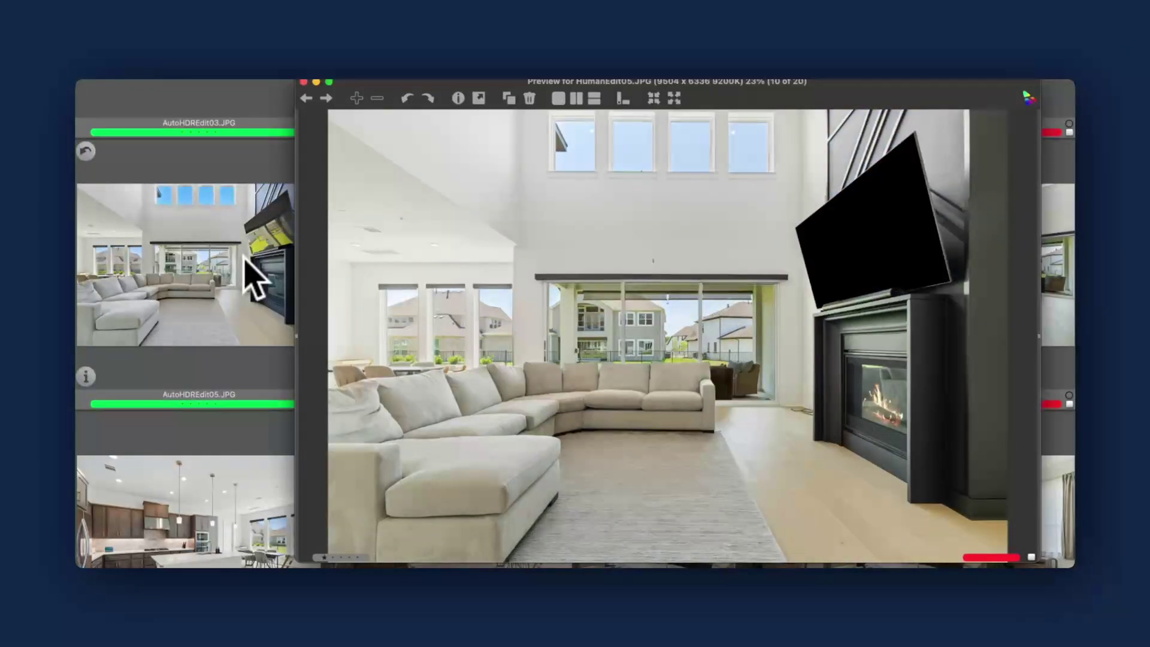
key("Escape")
key("Home")
Preview AutoHDREdit01 and flip between the exterior AutoHDR and human edits.
double_click(252, 276)
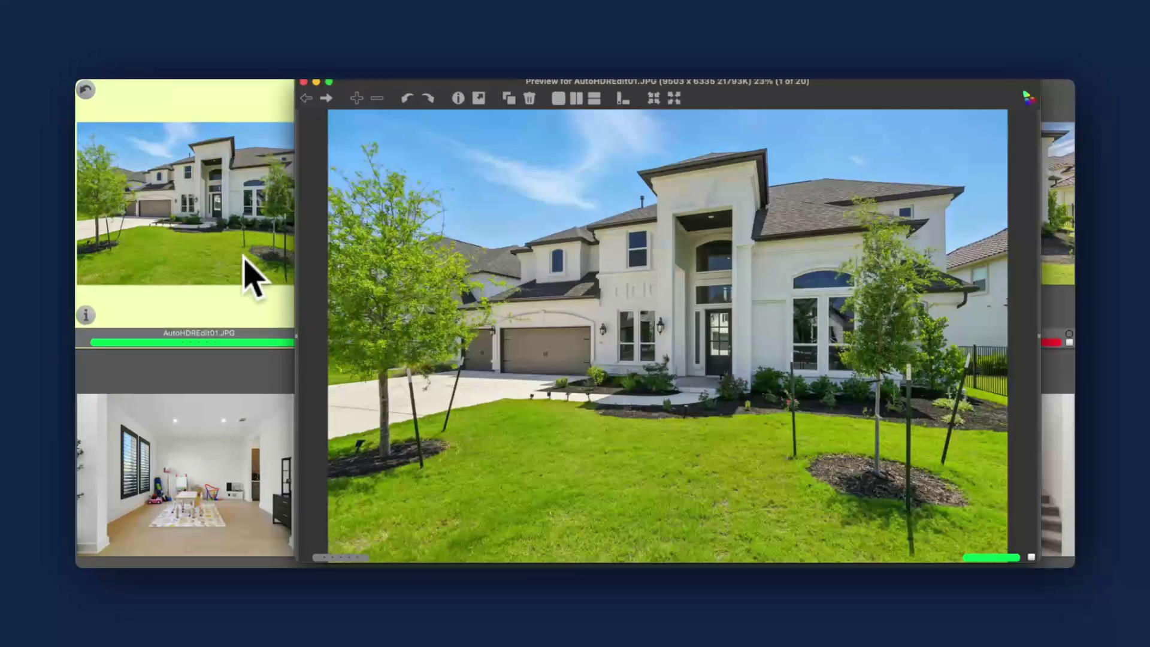
key("Right")
key("Left")
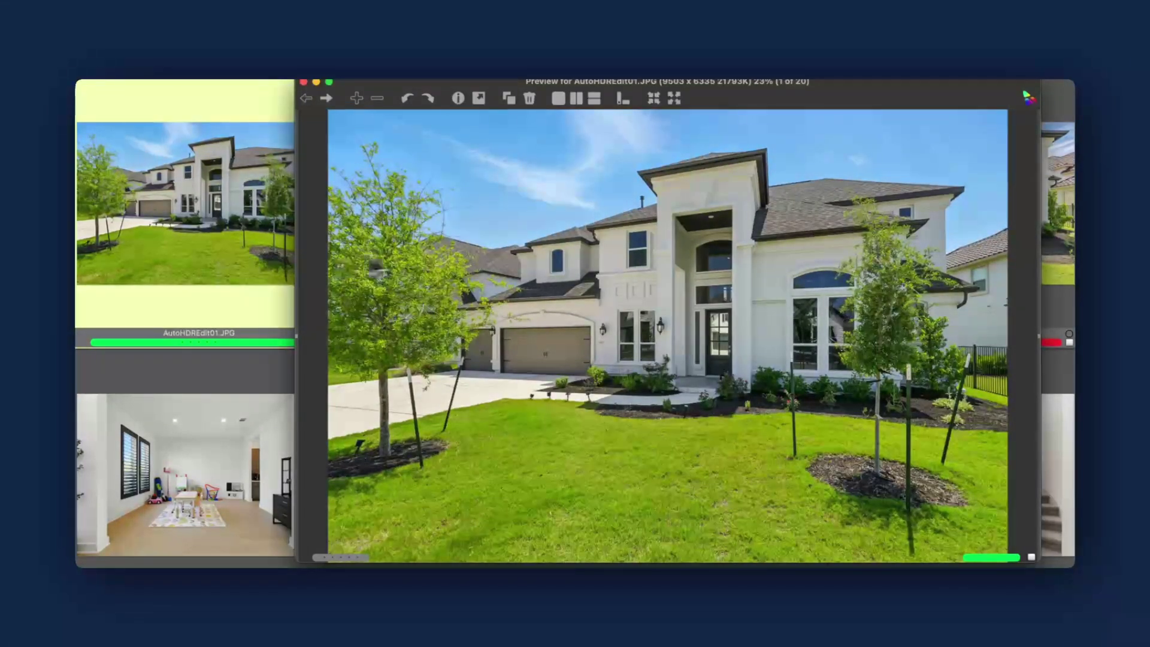
left_click_drag(909, 93, 911, 99)
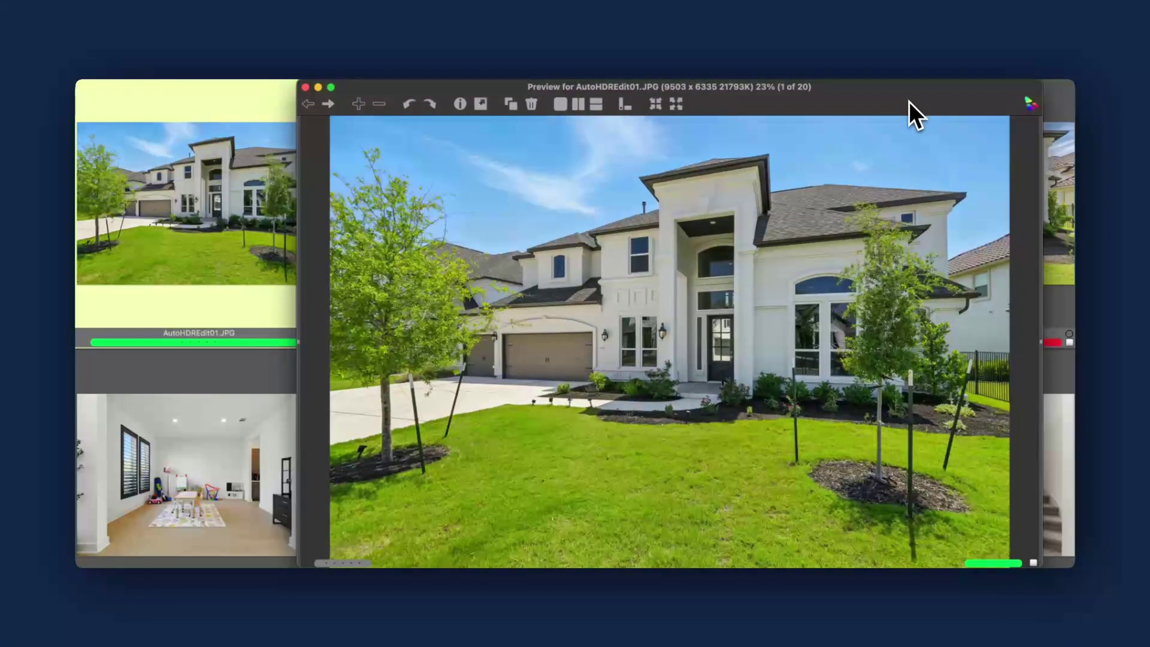
key("Right")
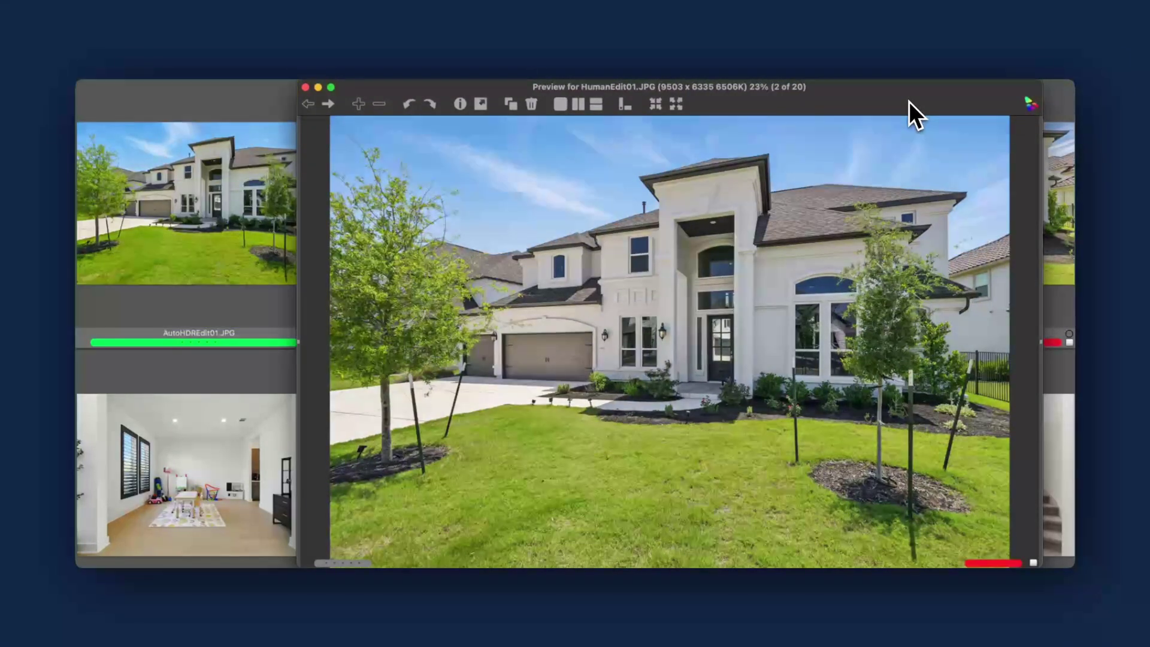
key("Right")
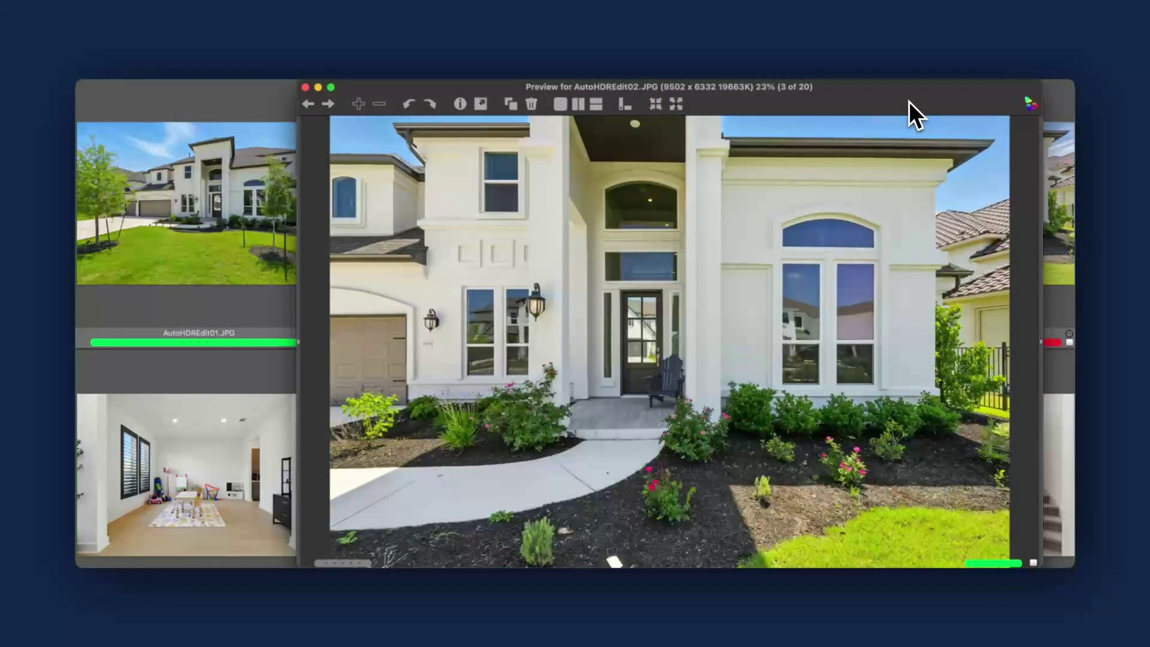
key("Right")
key("Right")
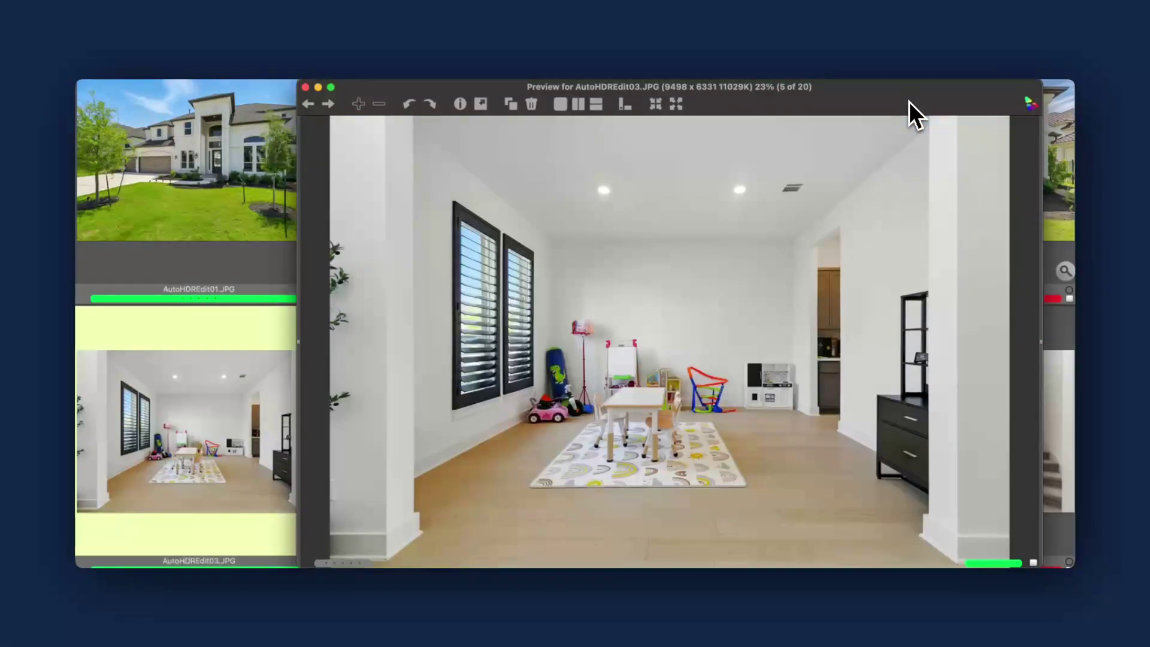
key("Left")
key("Left")
key("Left")
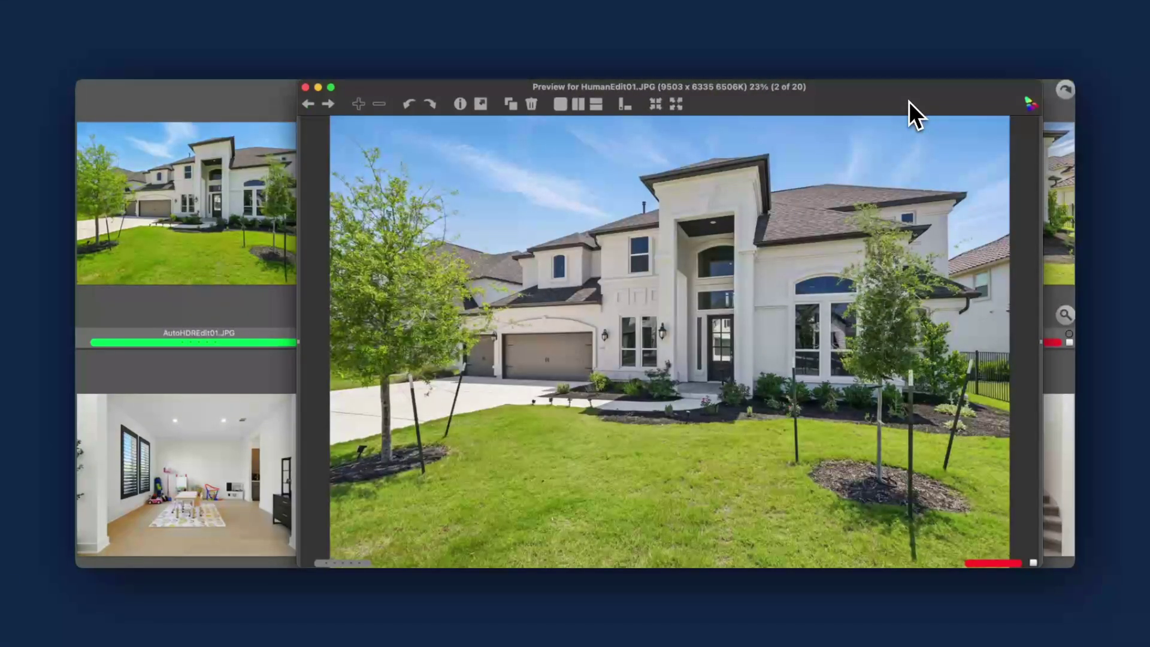
Step through the playroom, living room, kitchen and bedroom pairs up to AutoHDREdit09.
key("Right")
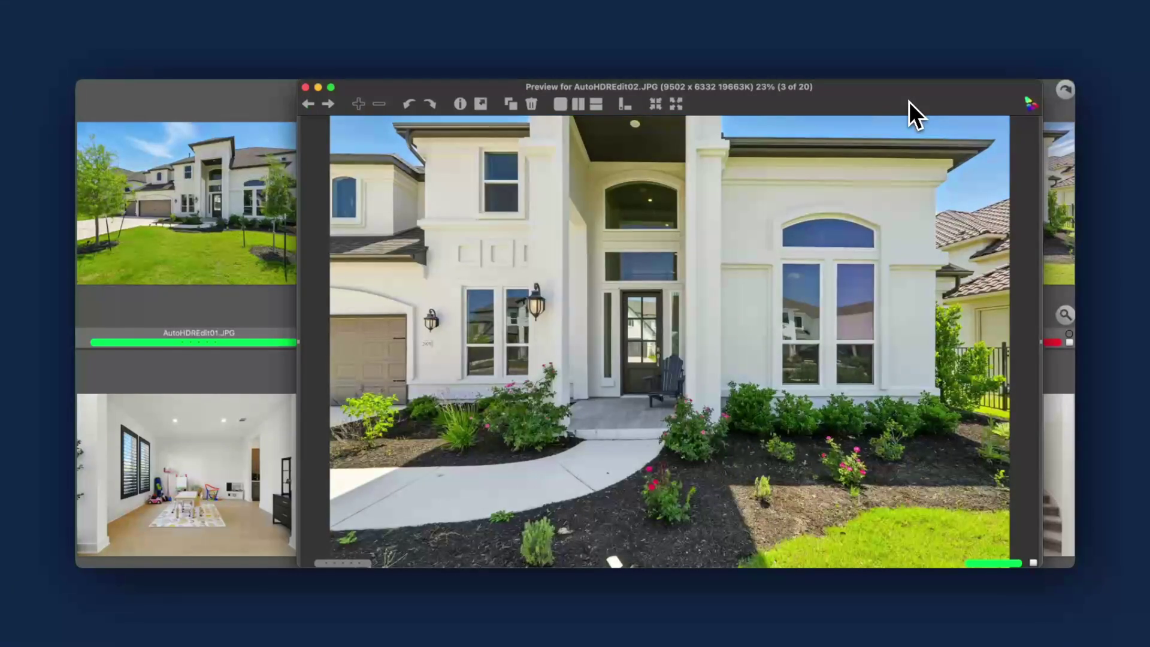
key("Left")
key("Left")
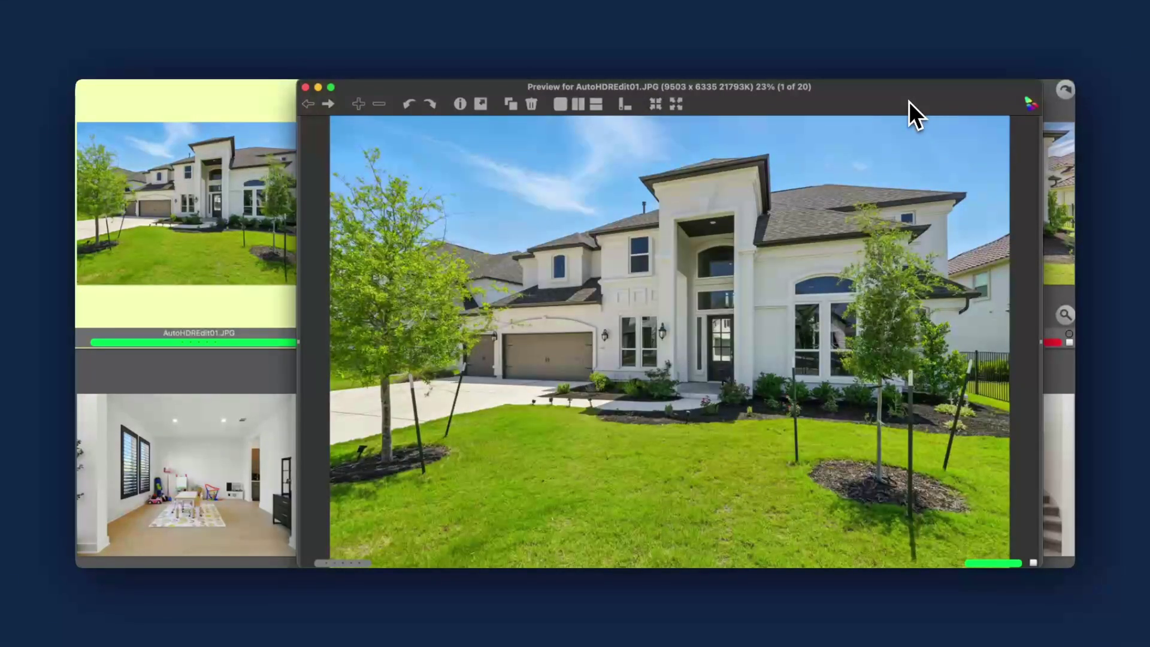
key("Right")
key("Right")
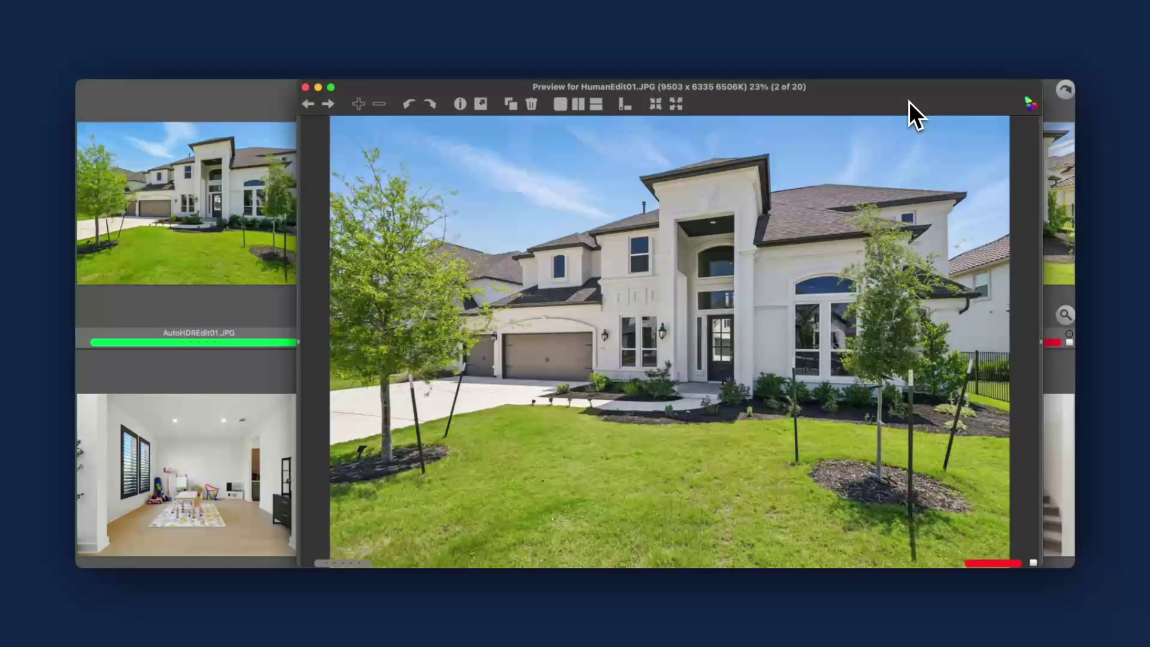
key("Right")
key("Right")
key("Right")
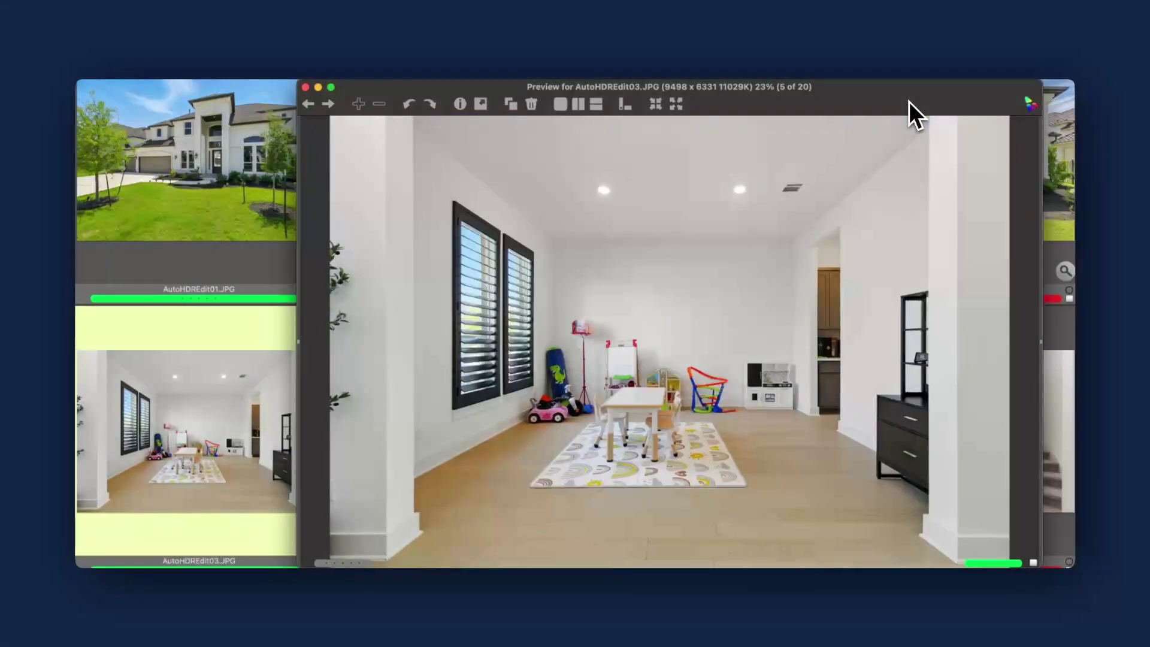
key("Right")
key("Right")
key("Right")
key("Right")
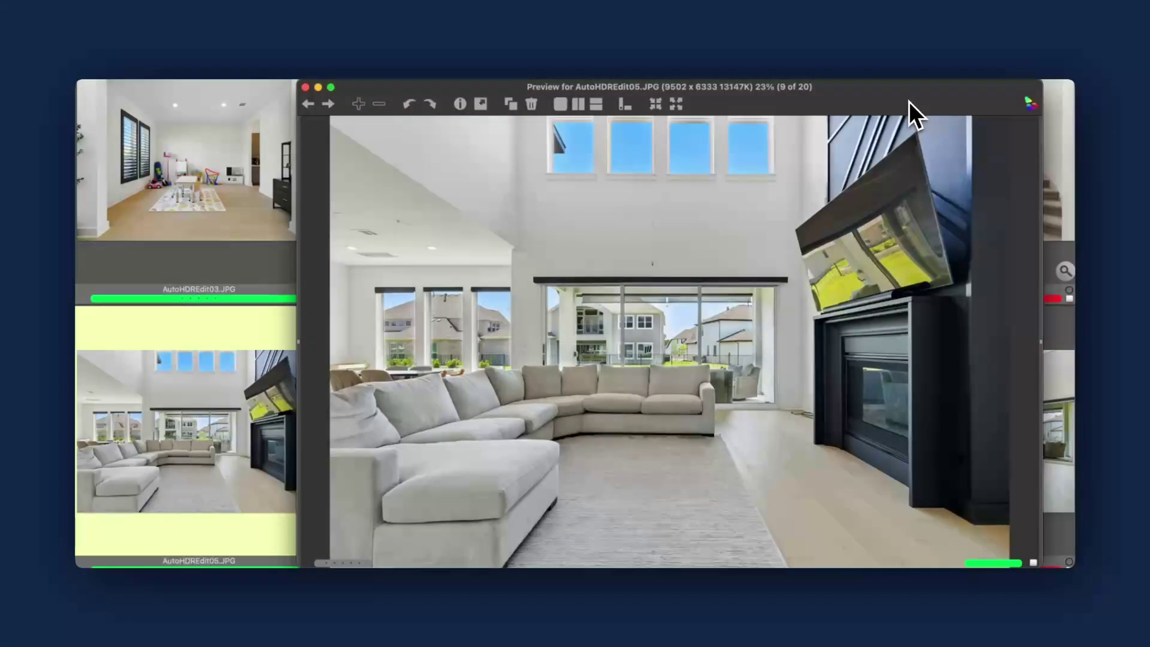
key("Right")
key("Right")
key("Right")
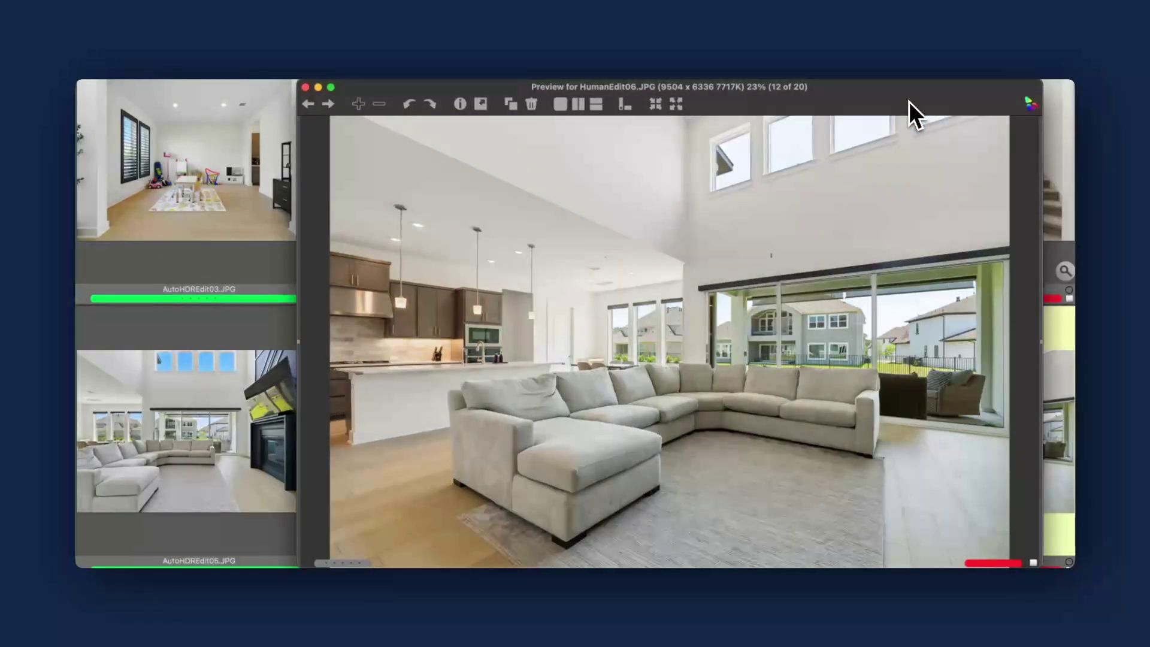
key("Right")
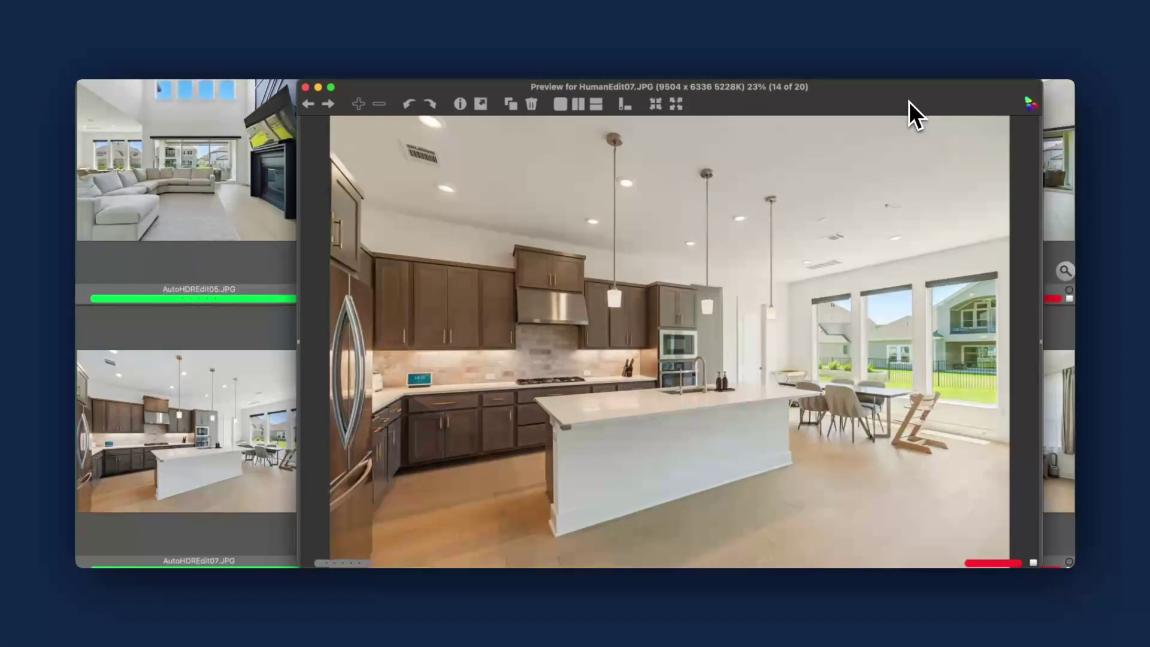
key("Left")
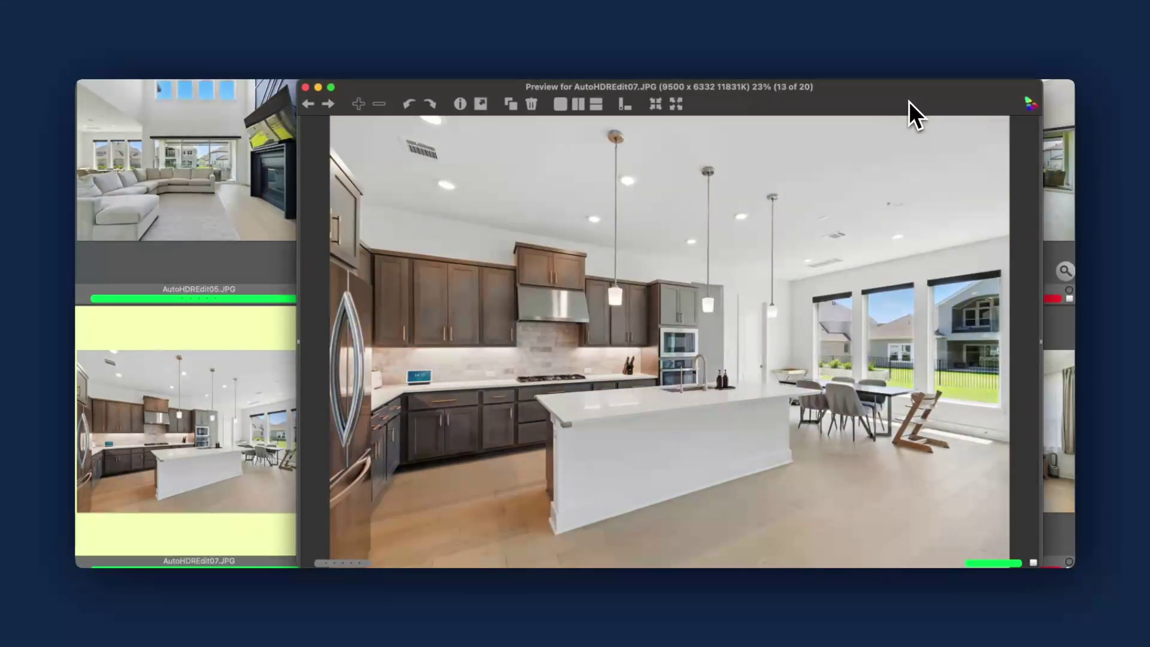
key("Right")
key("Right")
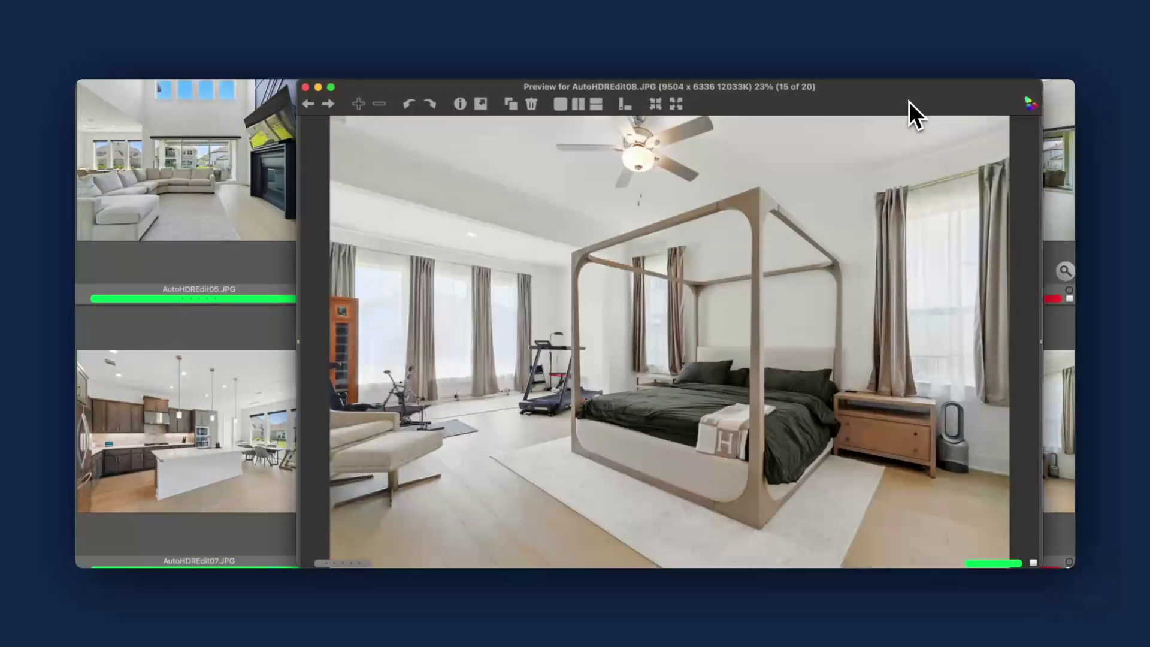
key("Right")
key("Right")
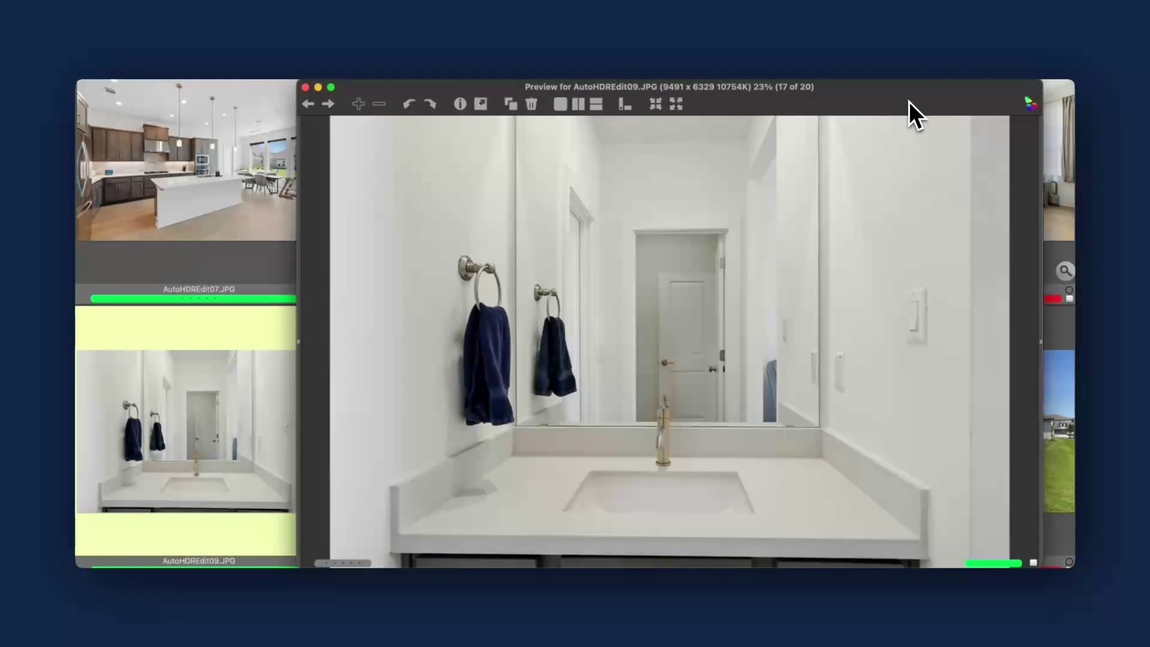
Toggle the bathroom (09) and backyard (10) AutoHDR/human pairs, then close the preview.
key("Left")
key("Right")
key("Right")
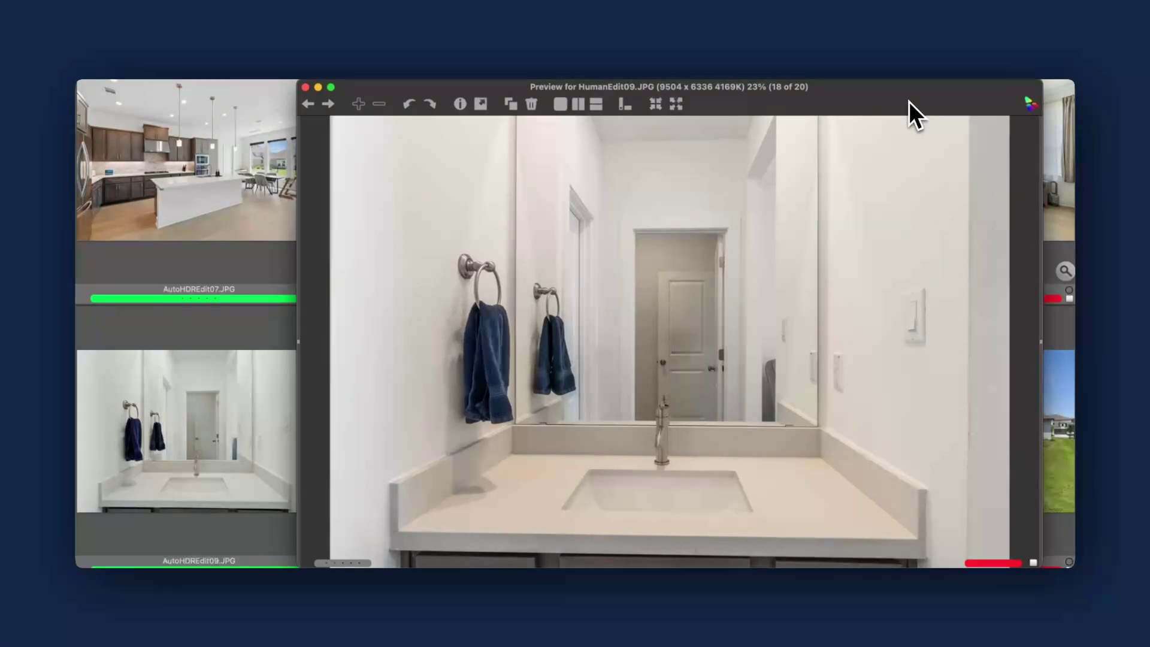
key("Left")
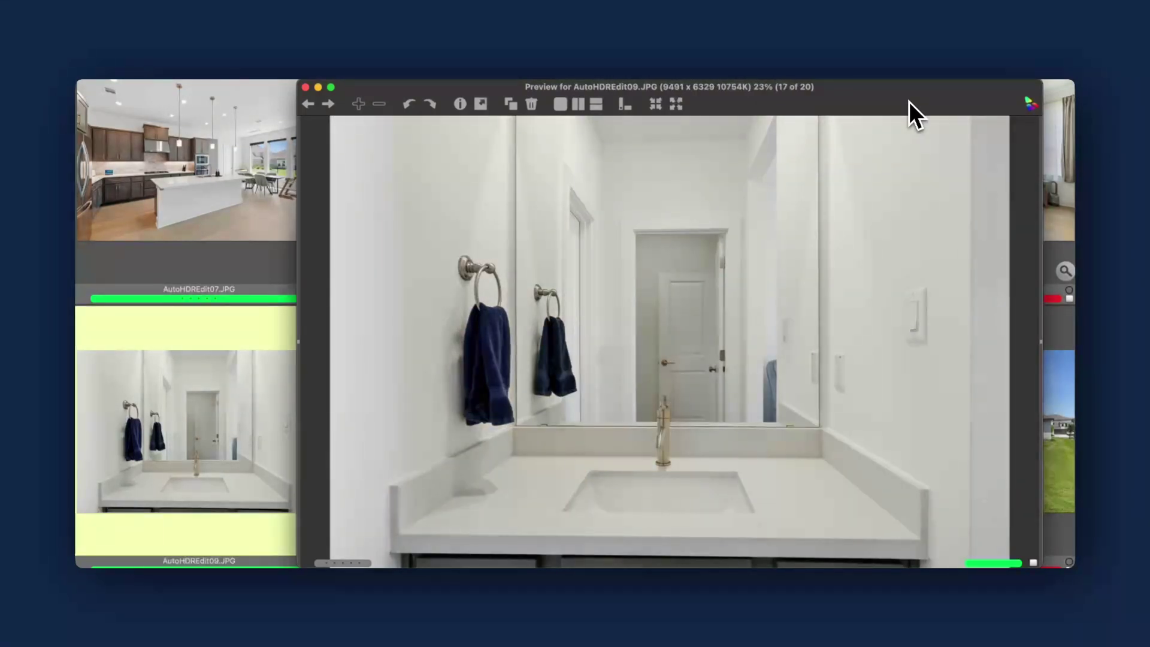
key("Right")
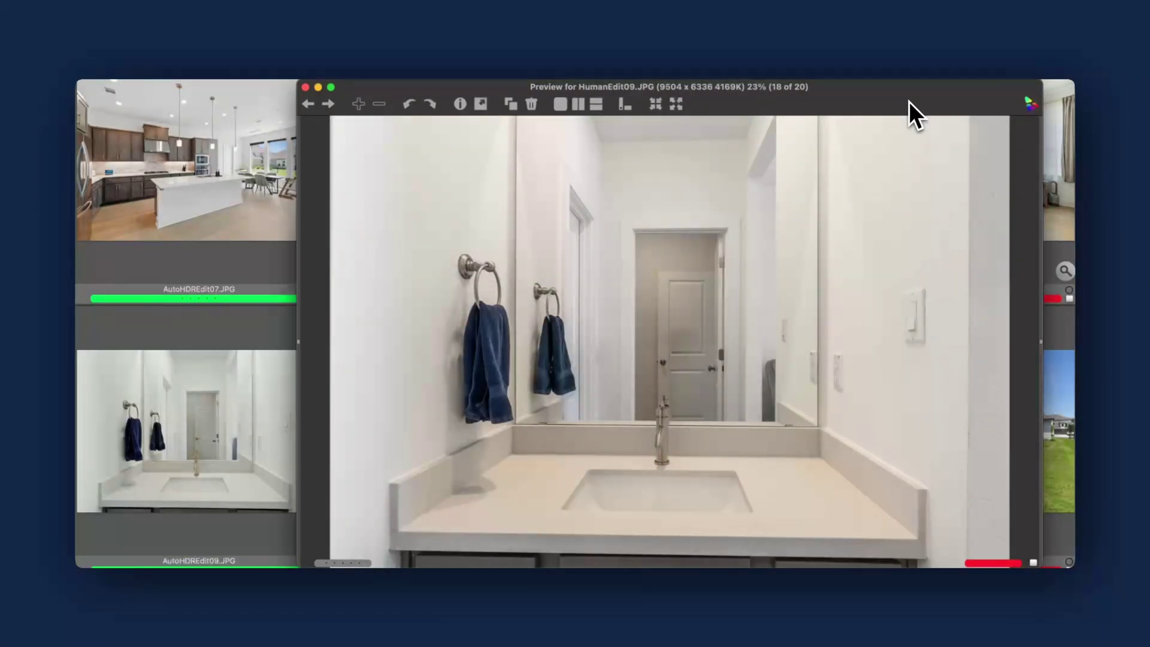
key("Right")
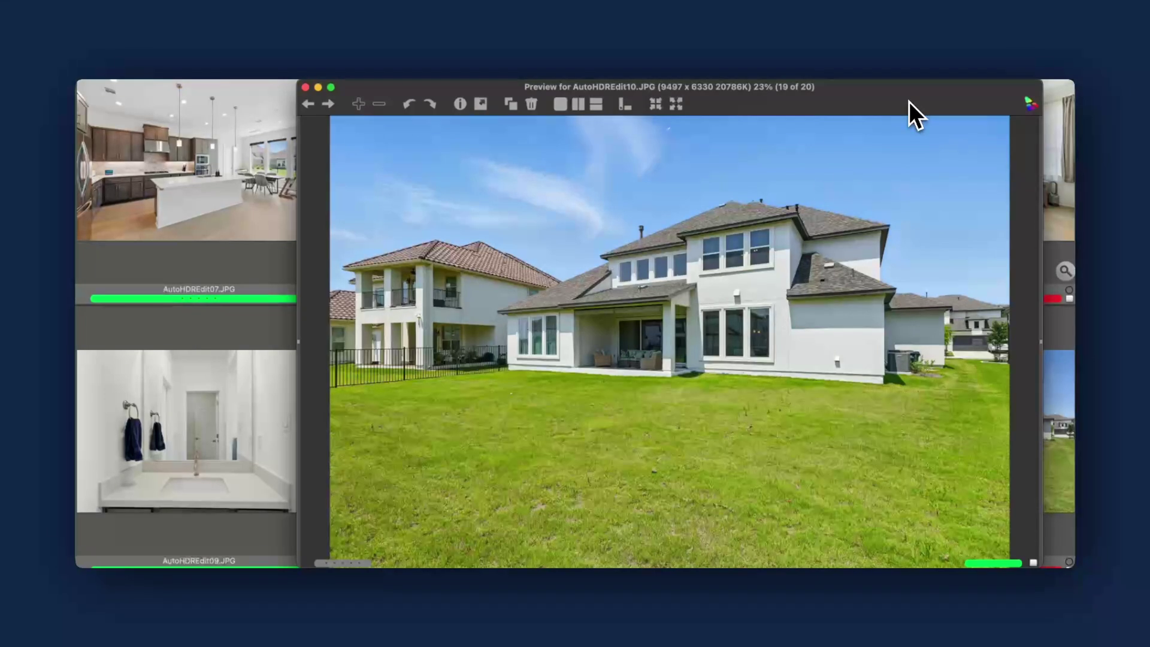
key("Right")
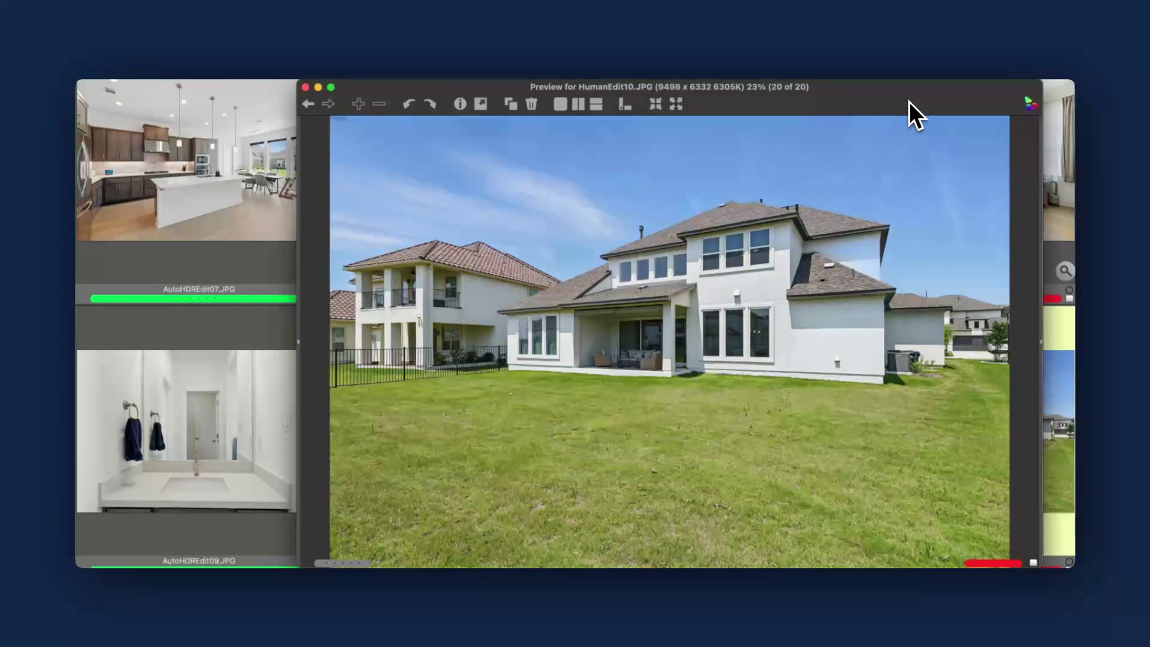
key("Escape")
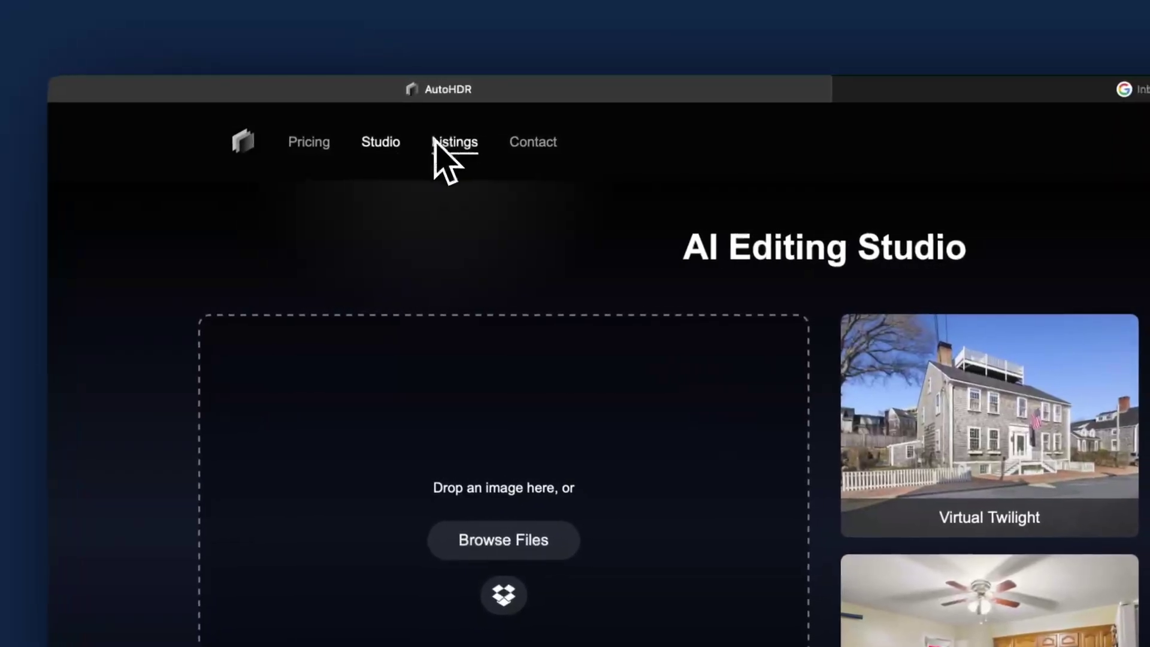
Go to Listings and tweak the exterior photo's Contrast and Vibrance sliders.
left_click(454, 145)
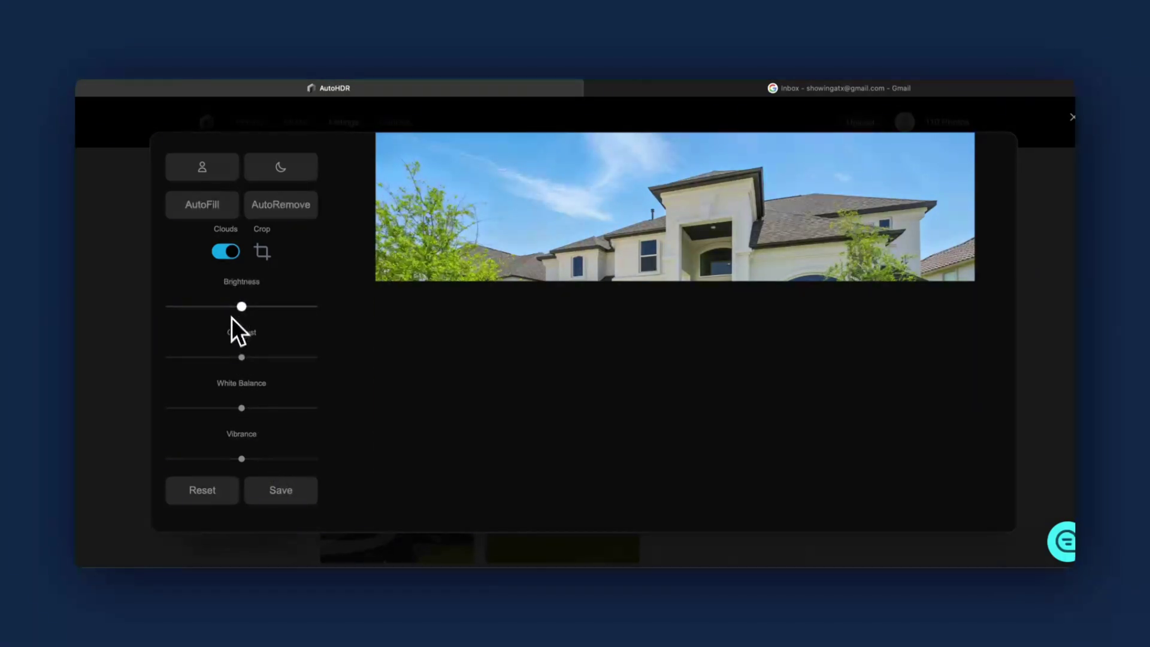
left_click_drag(232, 360, 227, 360)
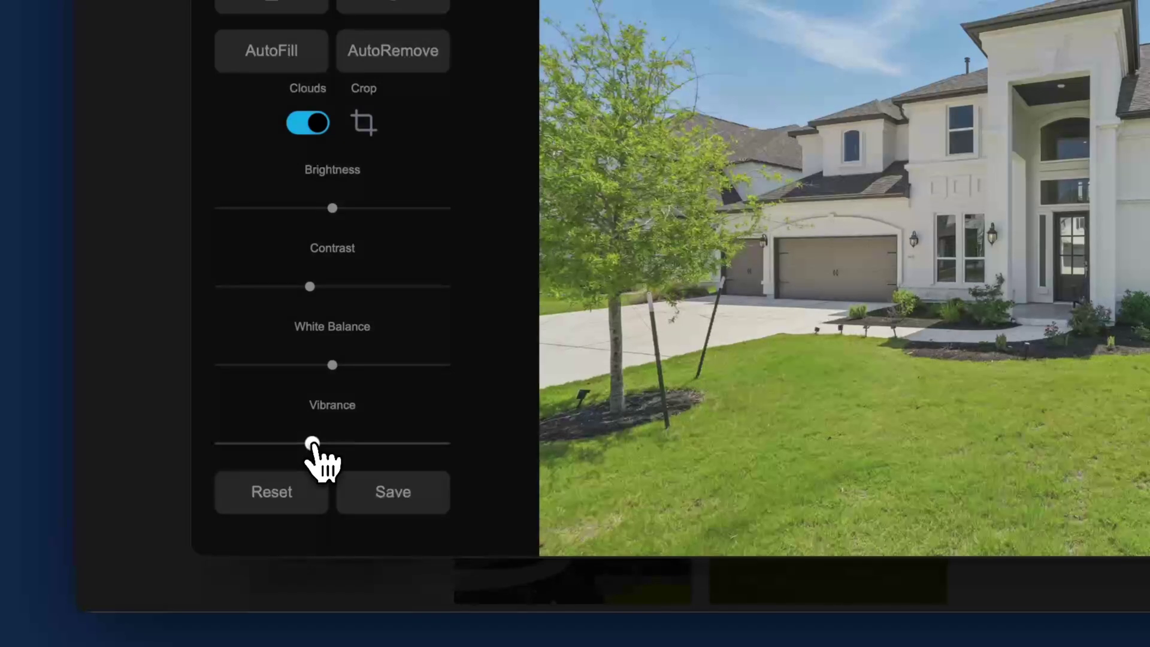
left_click_drag(312, 444, 332, 444)
left_click_drag(311, 287, 330, 287)
left_click_drag(333, 443, 294, 443)
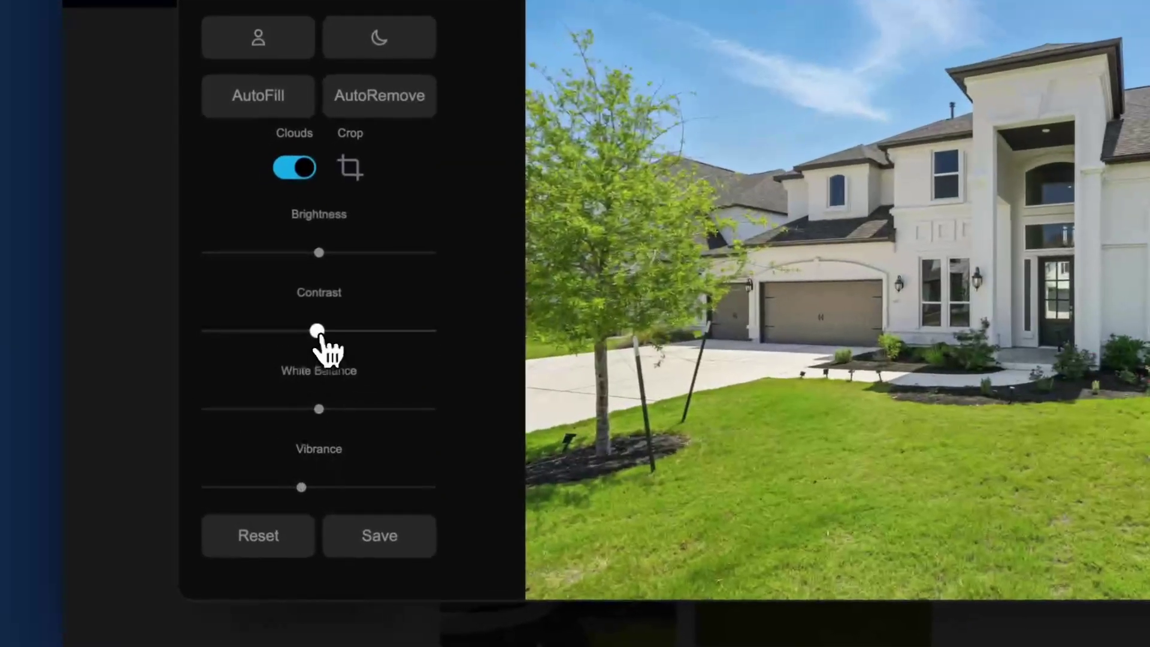
left_click_drag(320, 336, 314, 334)
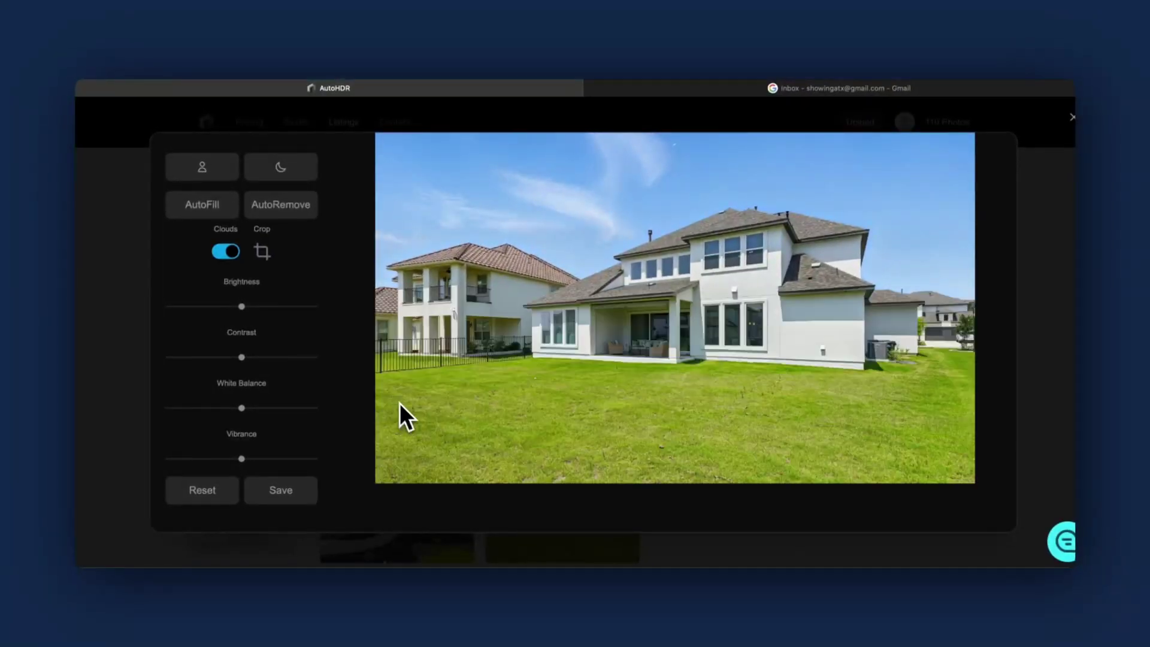
Lower the backyard photo's contrast and vibrance slightly and save the edit.
left_click_drag(242, 358, 236, 358)
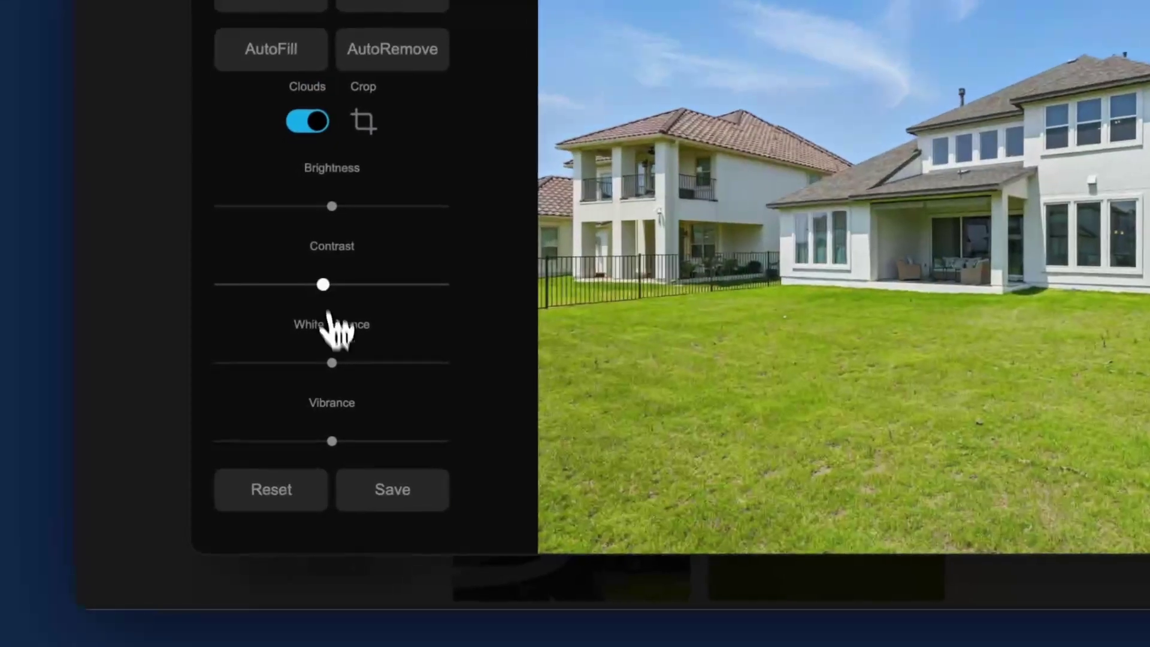
left_click_drag(332, 442, 324, 444)
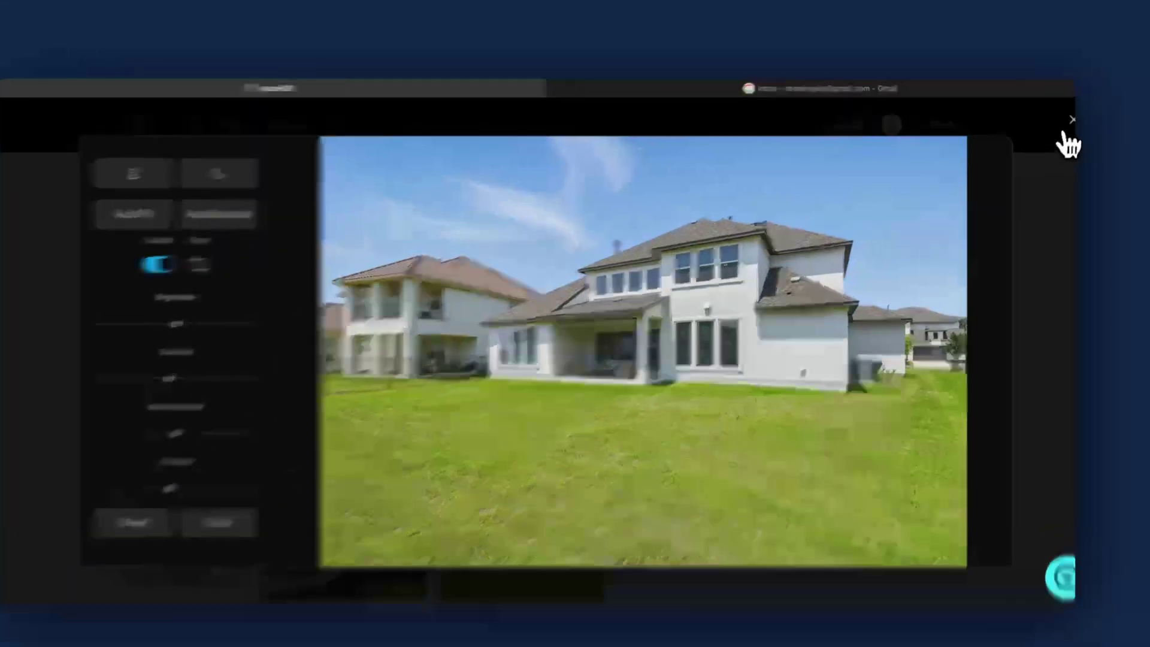
left_click(1073, 117)
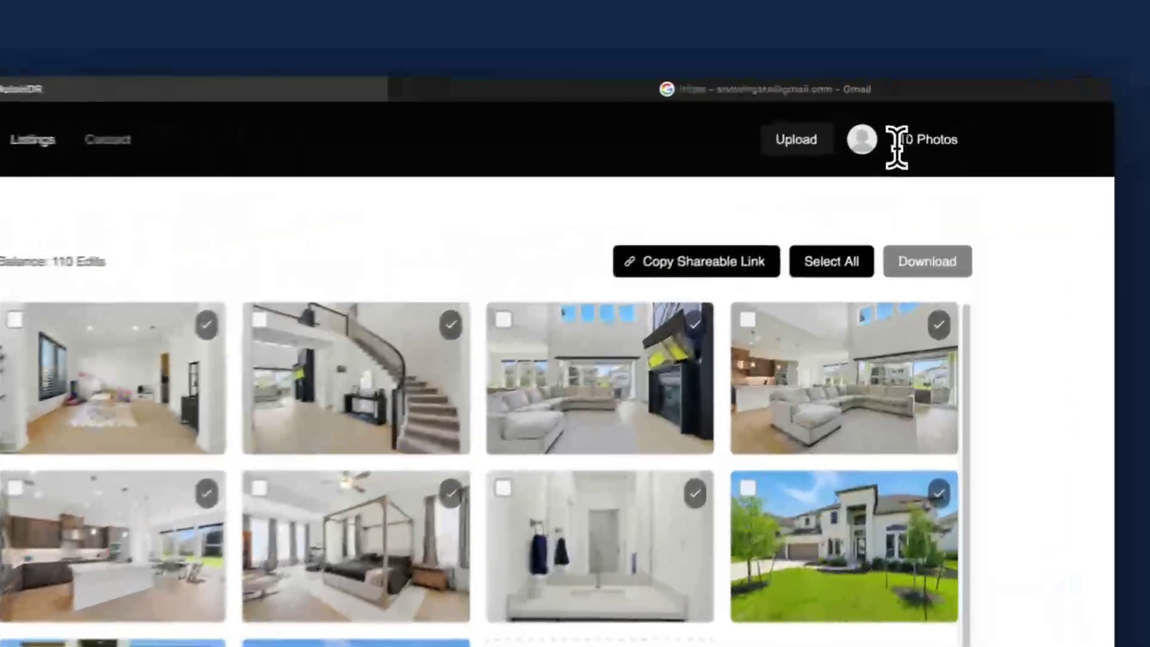
left_click_drag(928, 127, 940, 123)
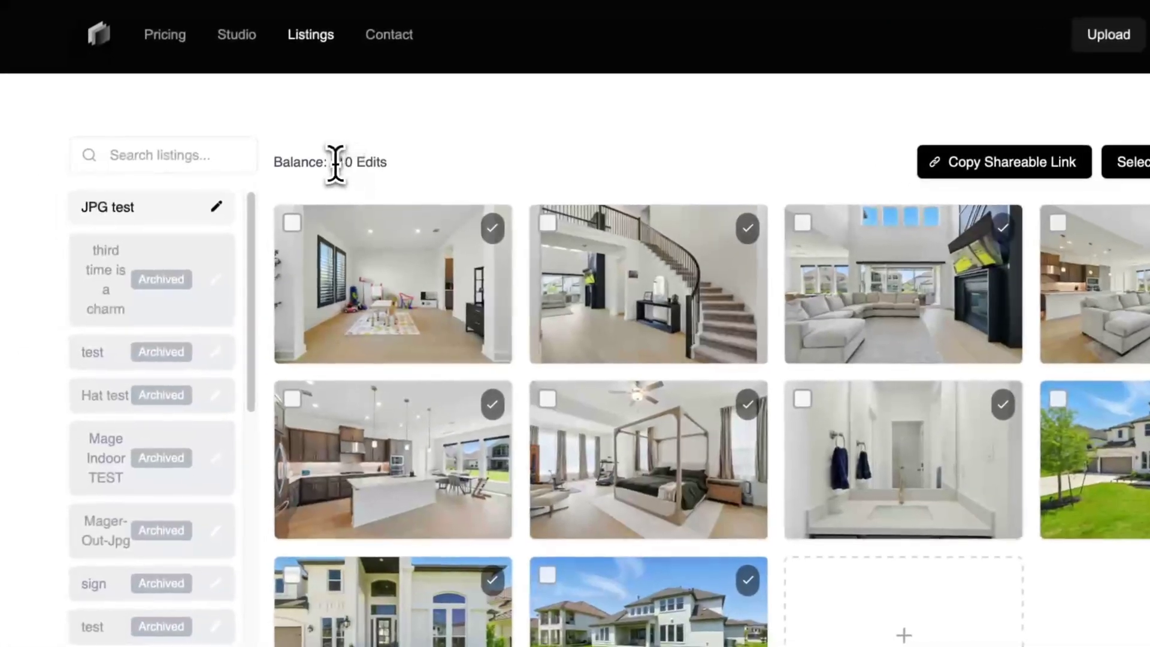
left_click_drag(333, 163, 346, 163)
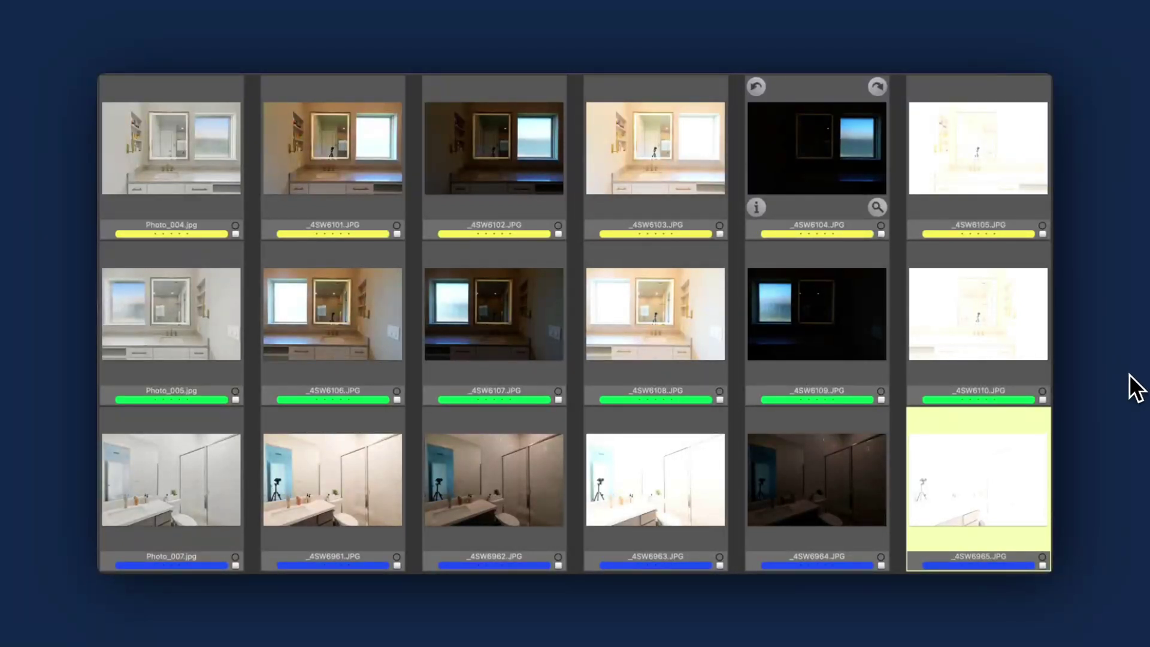
Preview bracket _4SW6101 and flip it against the edited Photo_004.
double_click(371, 174)
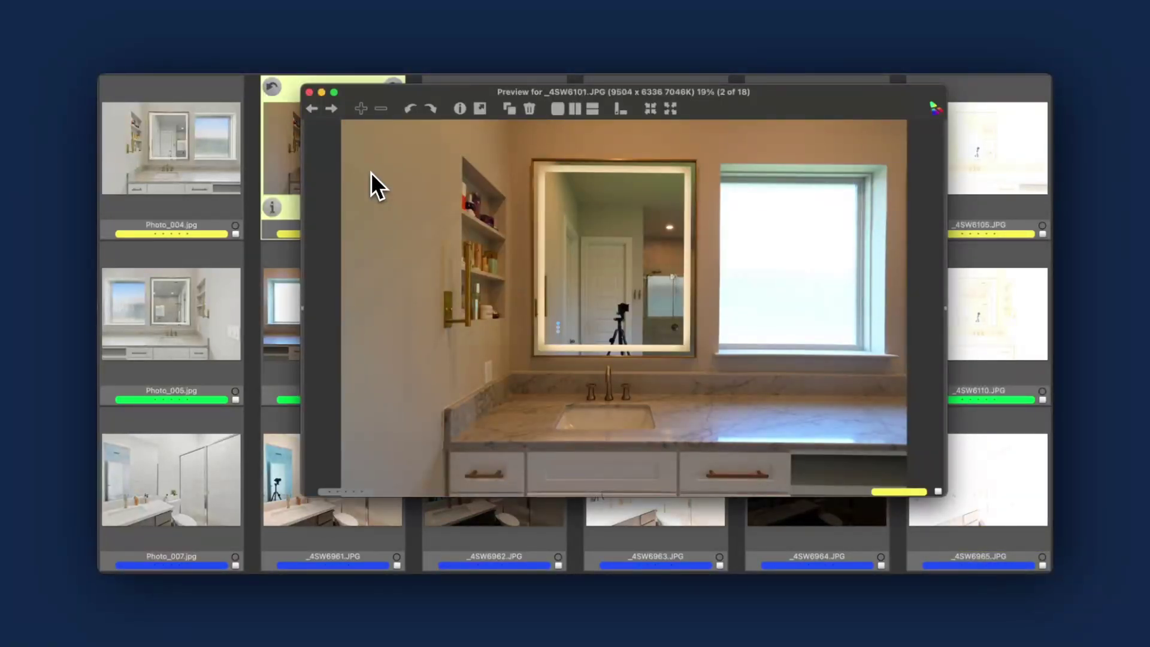
key("Left")
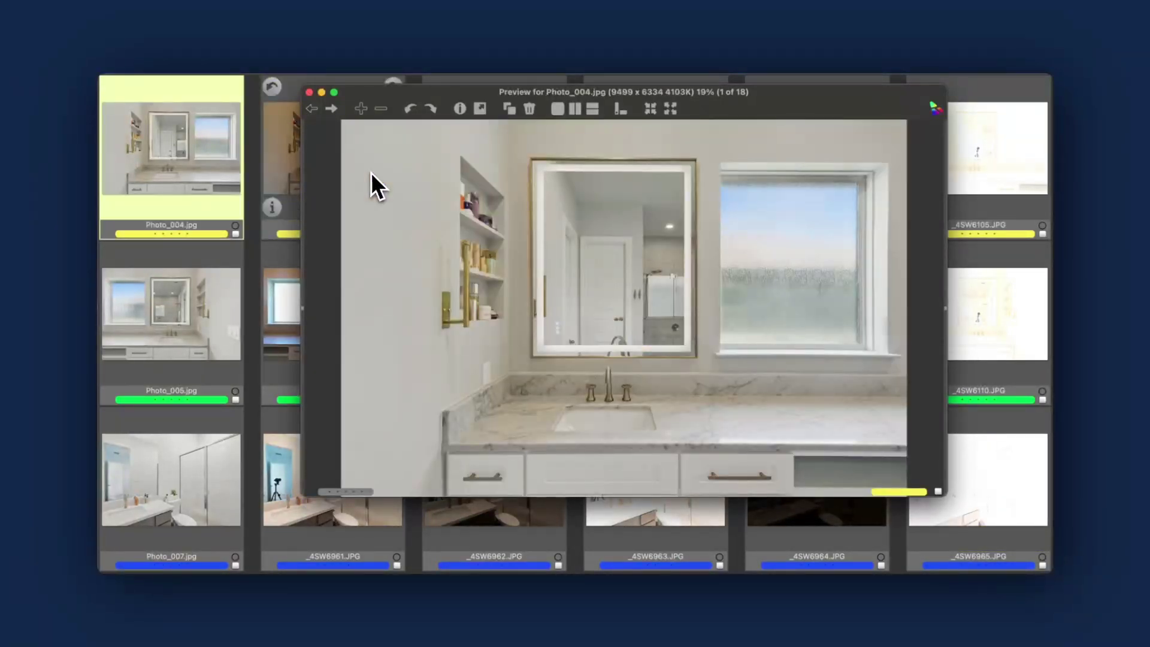
key("Right")
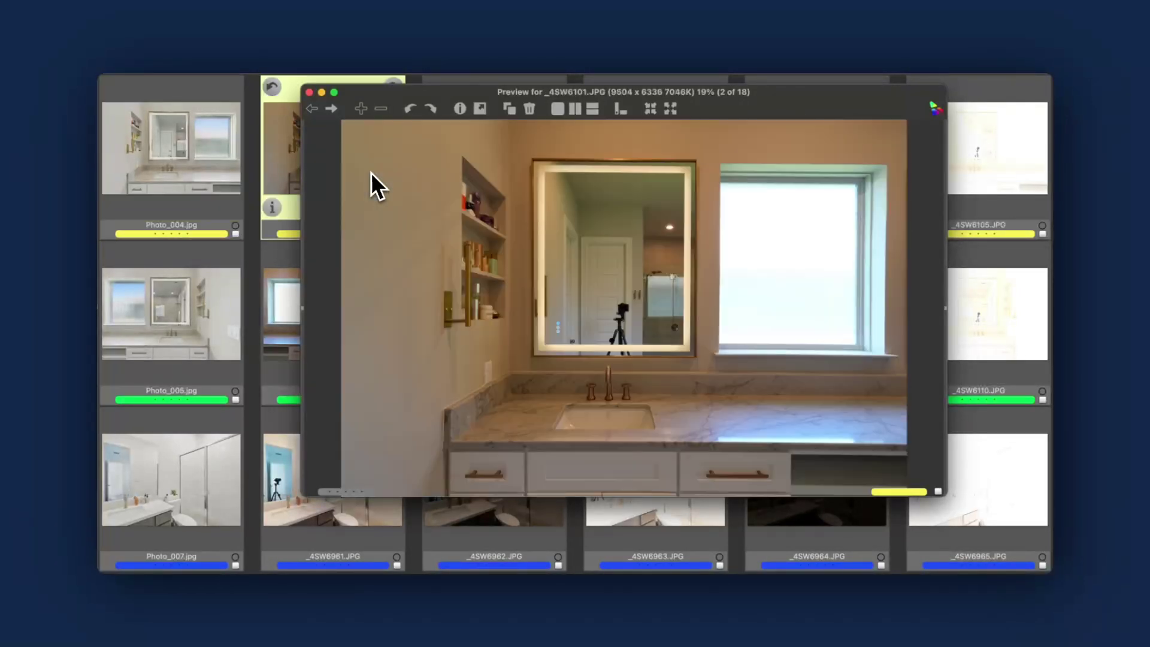
key("Left")
key("Escape")
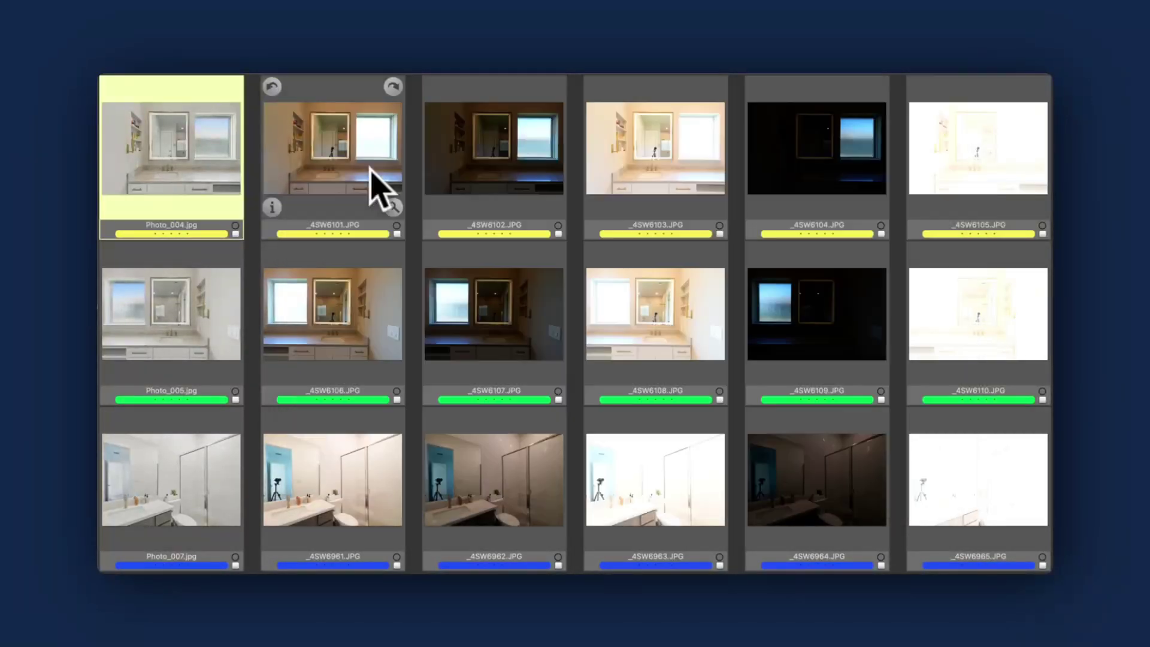
Select the _4SW6106 bracket and flip its preview against the edited Photo_005.
left_click(372, 184)
left_click(955, 147, "shift")
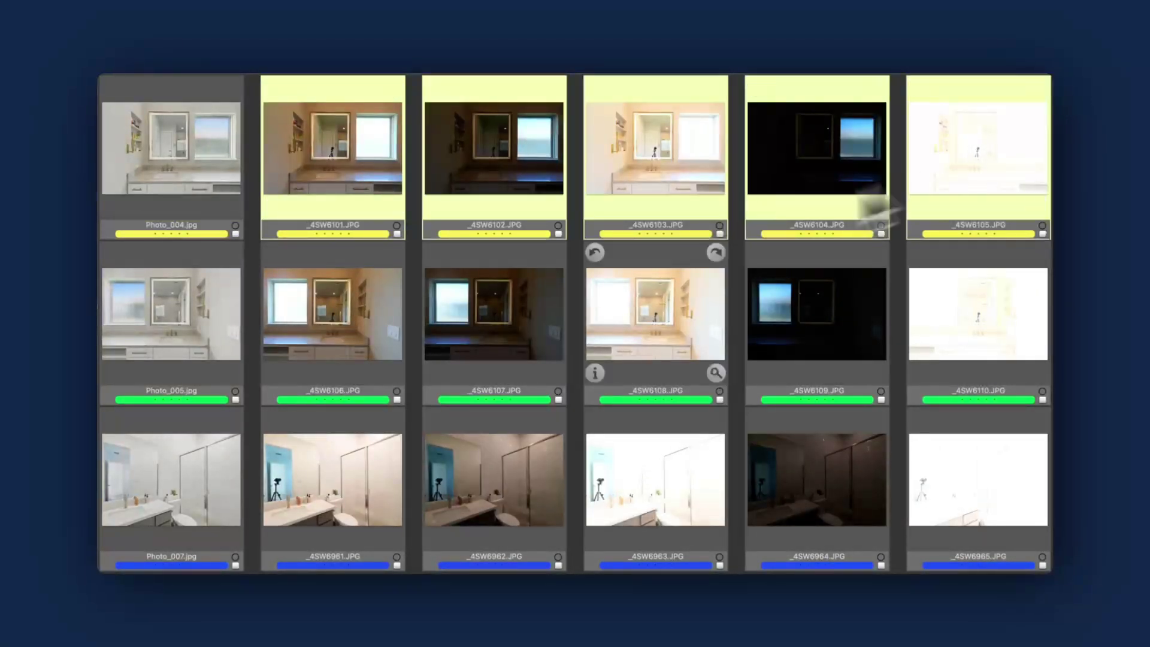
left_click(267, 321)
left_click(1024, 300, "shift")
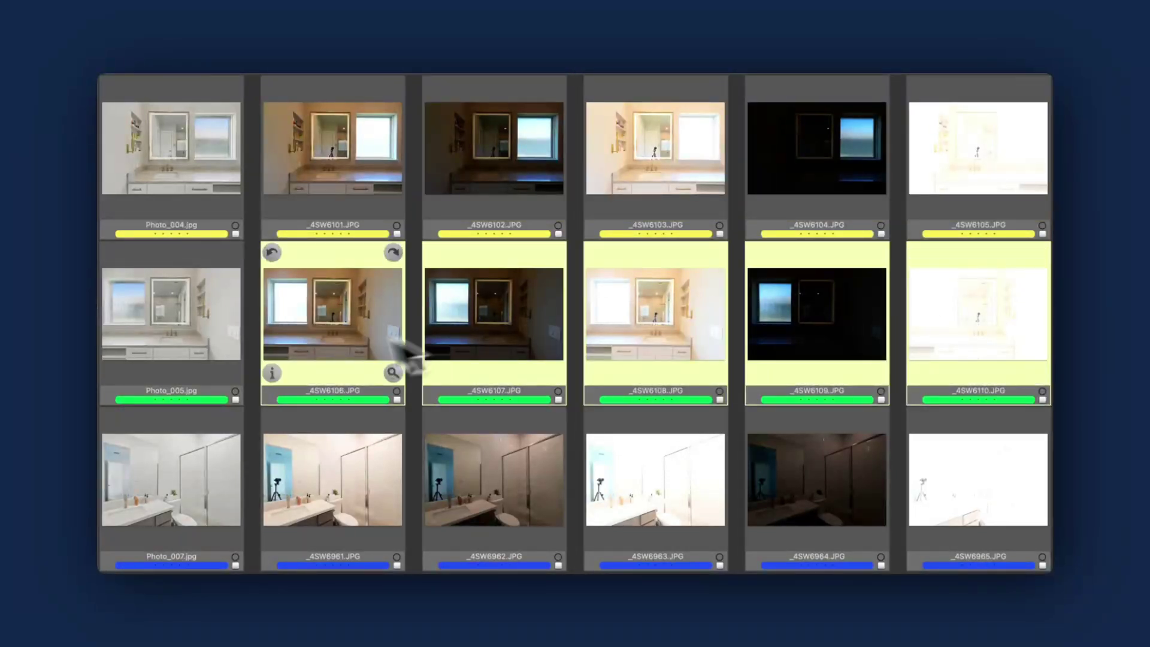
left_click(298, 329)
key("space")
key("Left")
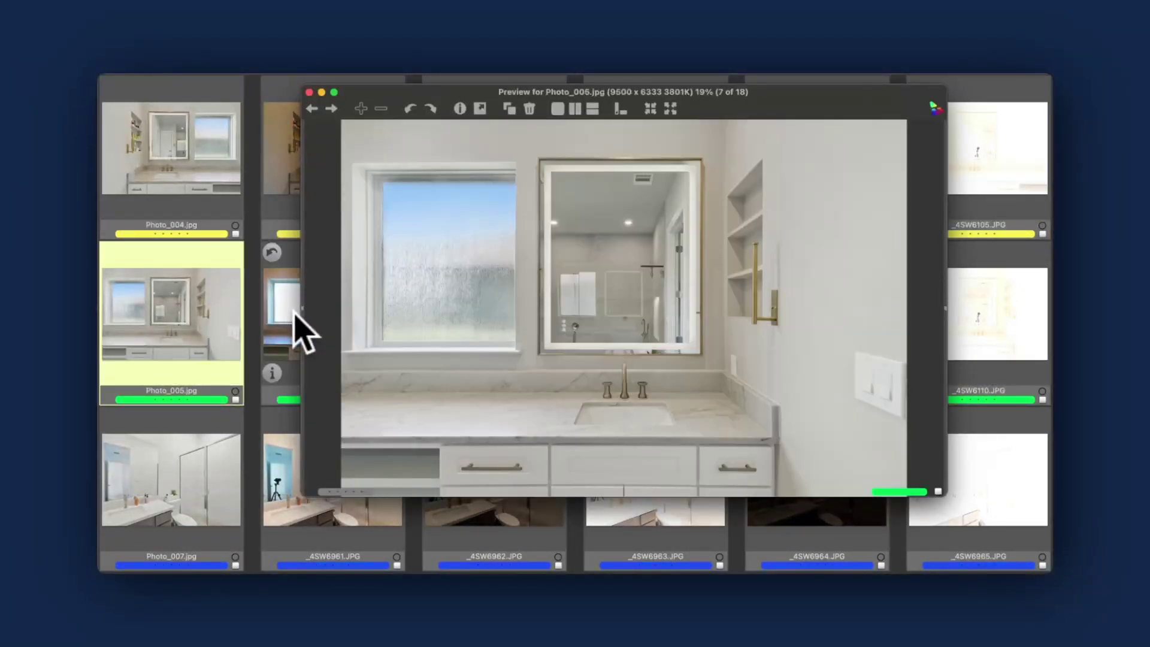
key("Right")
key("Left")
Preview bathroom bracket _4SW6961 against Photo_007, ending on Photo_007.
key("space")
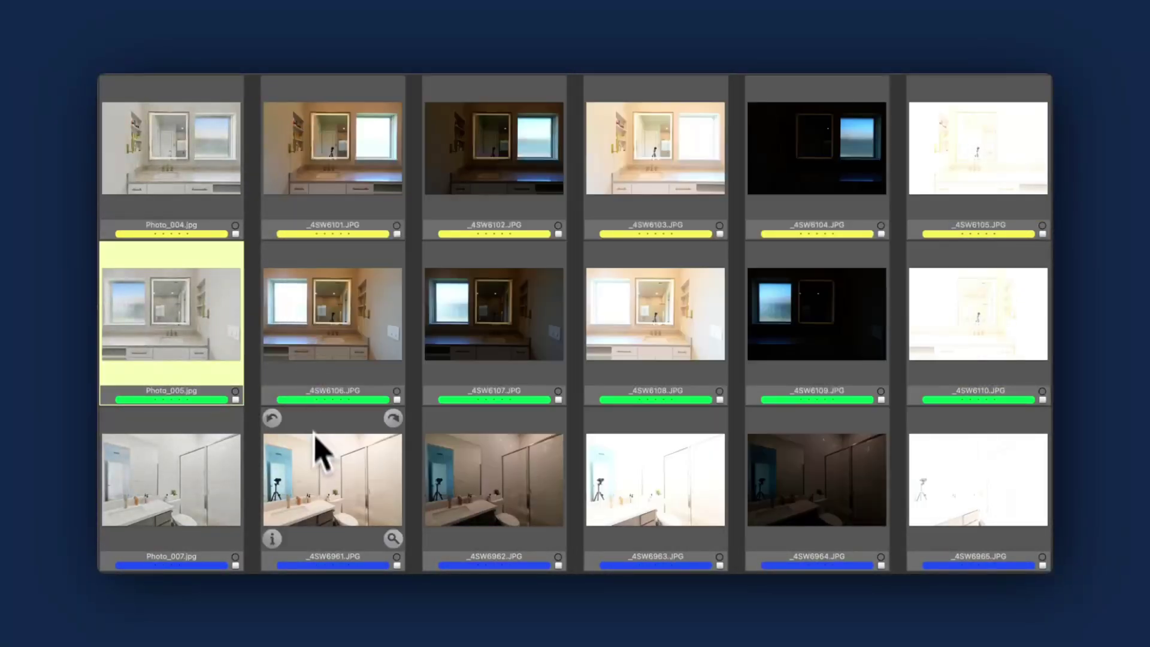
left_click(332, 474)
key("space")
key("Left")
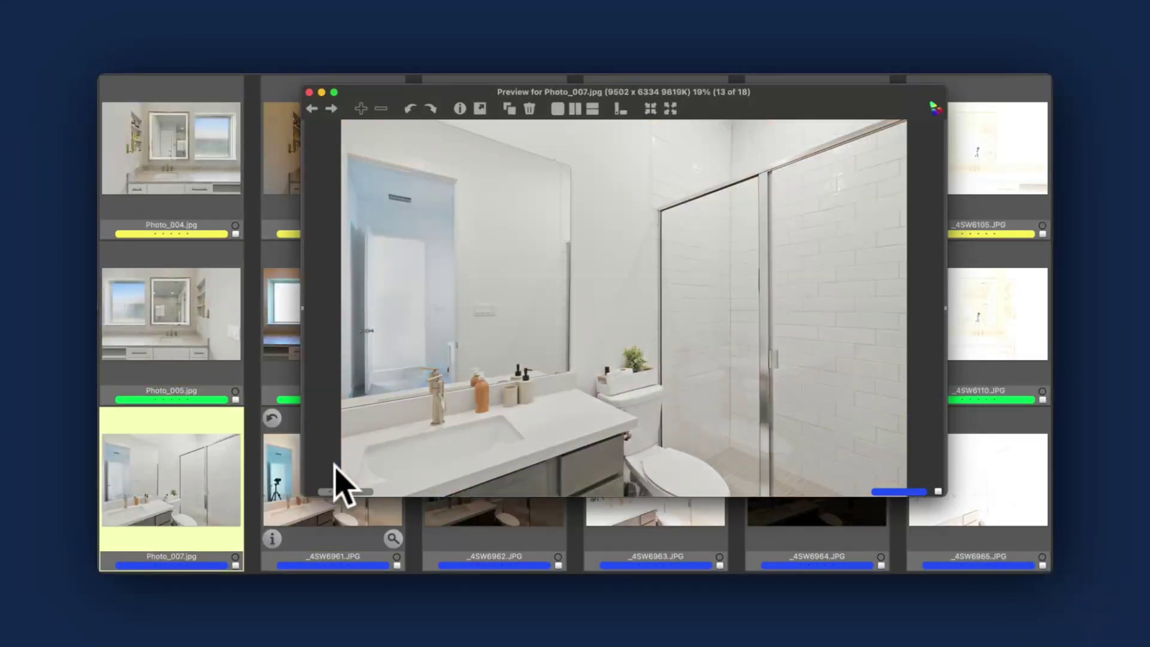
key("Right")
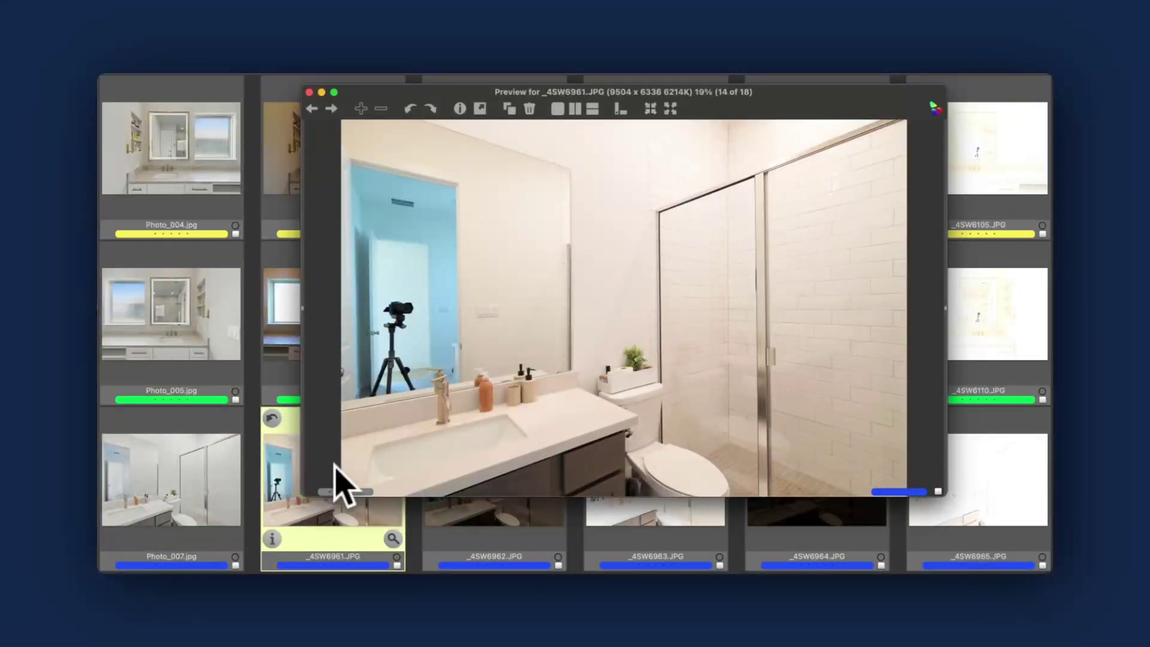
key("Left")
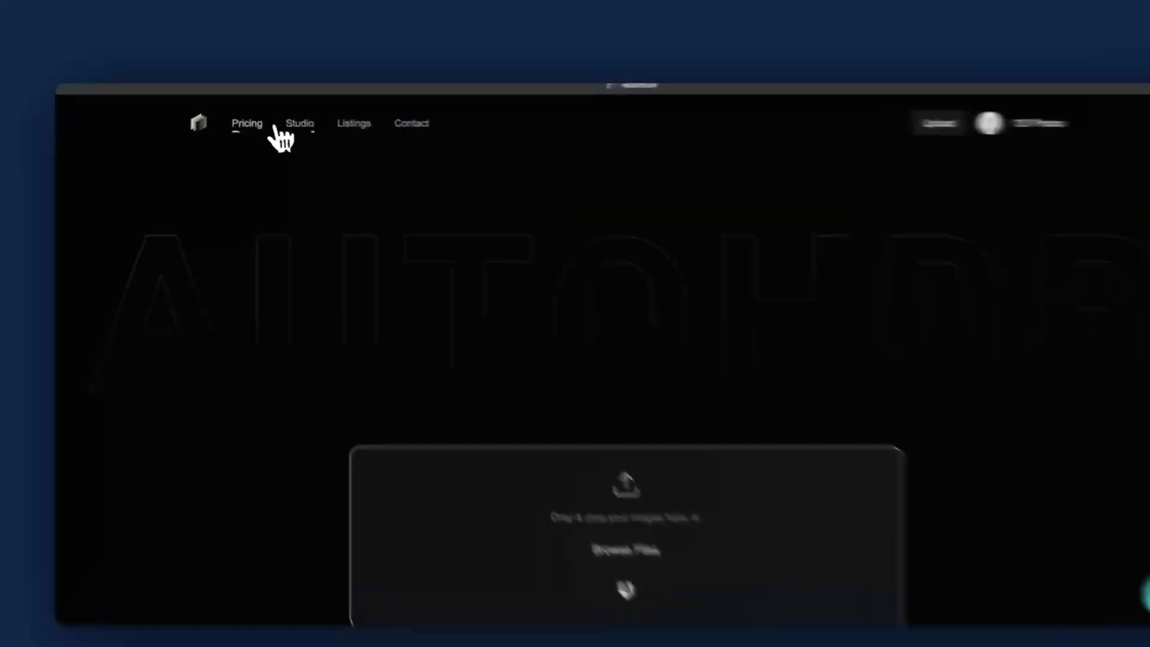
Open Pricing, toggle yearly/monthly, and slide the middle plan between Basic 50 and Professional 1,000 photos.
left_click(272, 128)
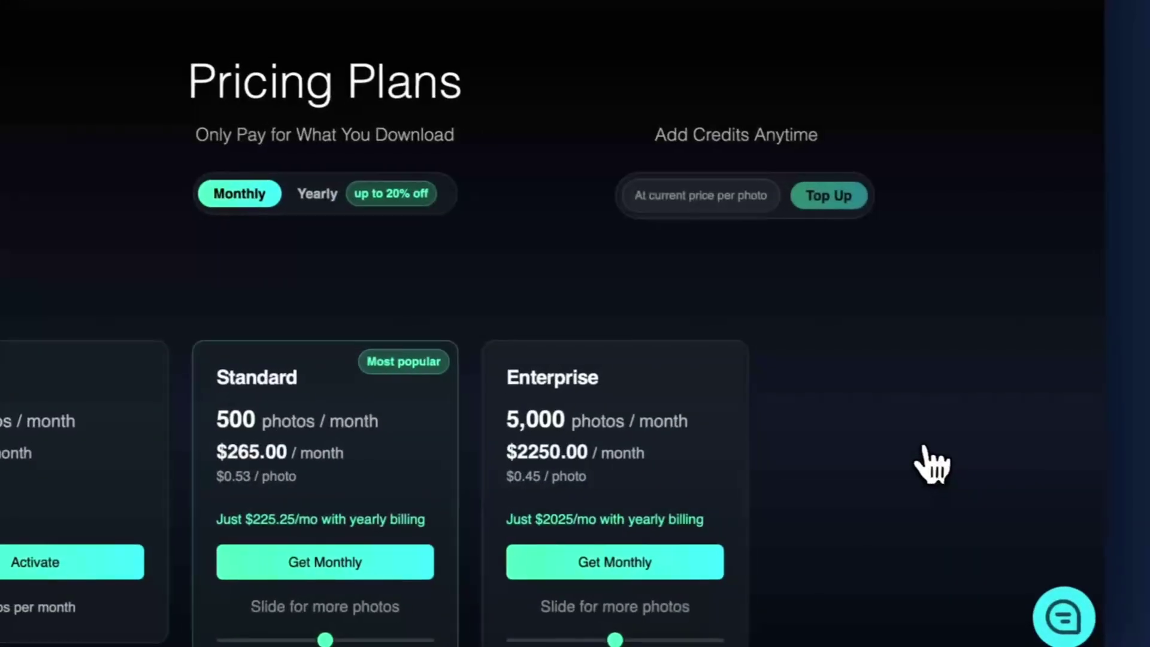
left_click(316, 195)
left_click(238, 193)
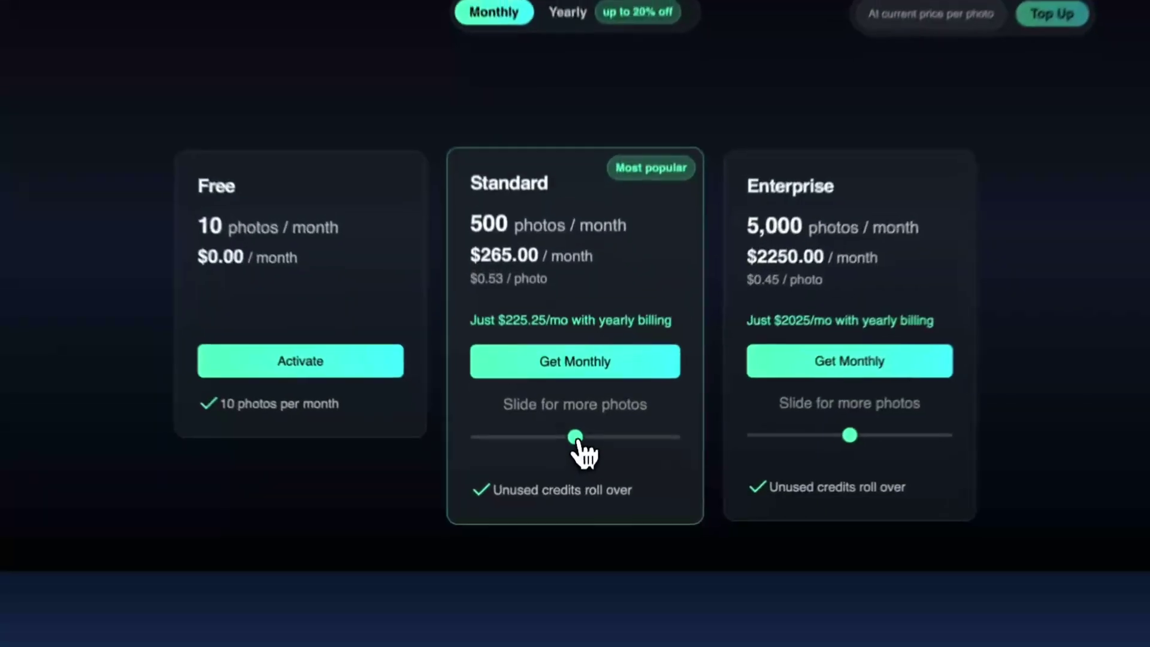
left_click_drag(575, 471, 519, 475)
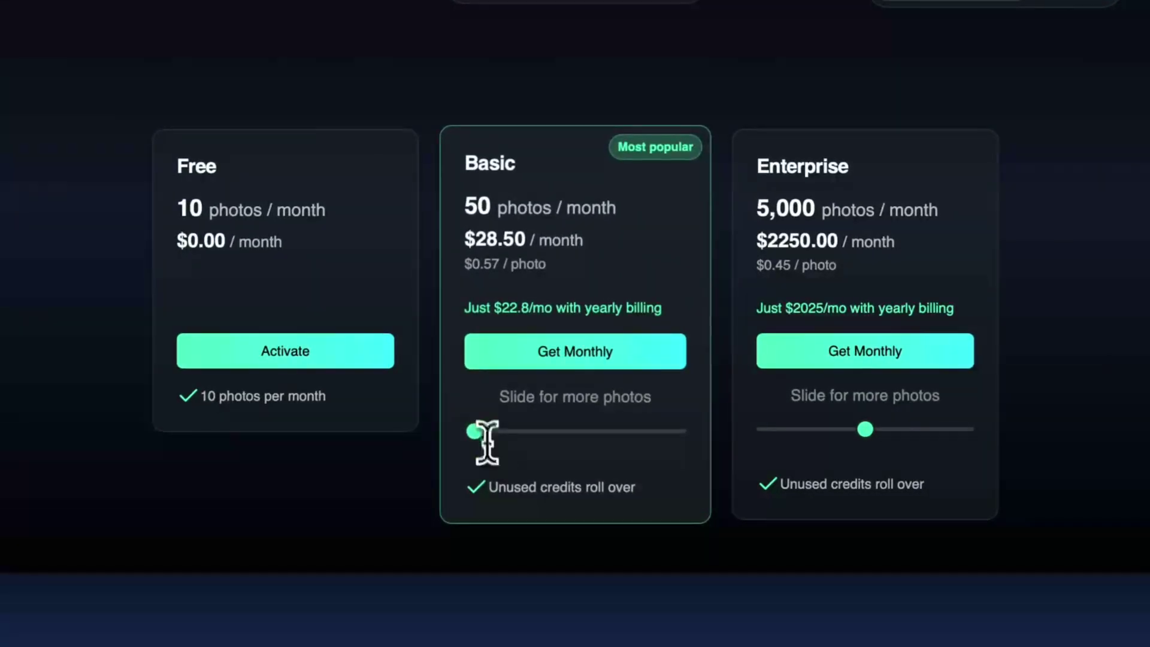
left_click_drag(486, 439, 654, 501)
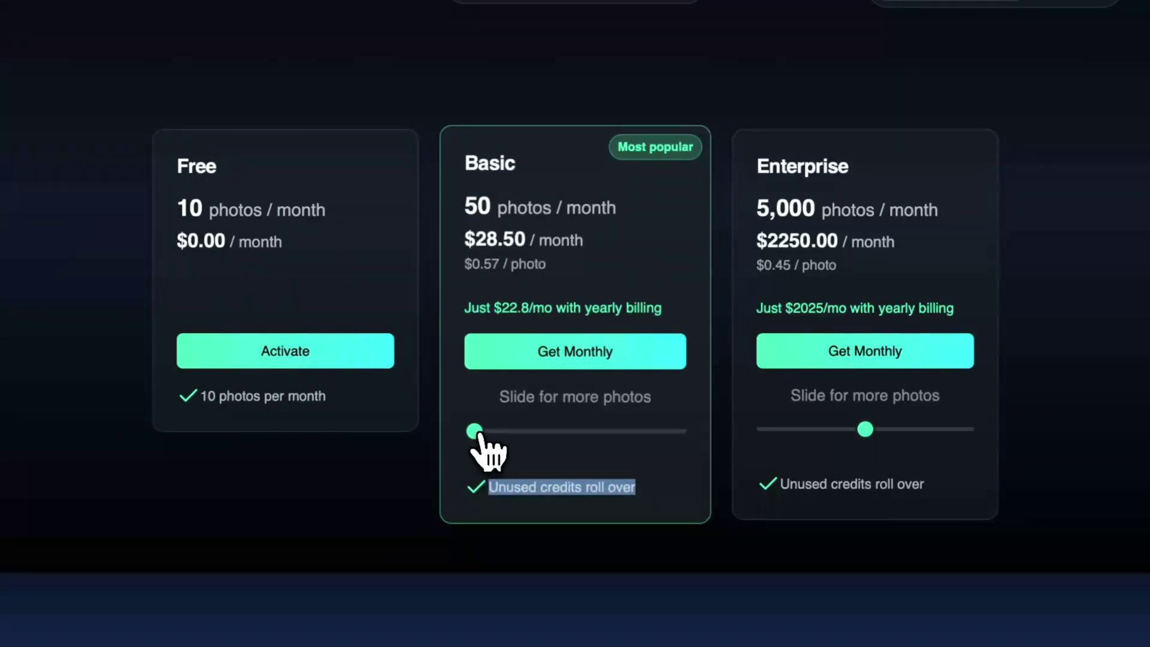
left_click_drag(478, 432, 660, 431)
Return the middle plan to Basic ($0.57/photo) and set Enterprise to 10,000 photos at $4000.00.
scroll(680, 467, "up", 2)
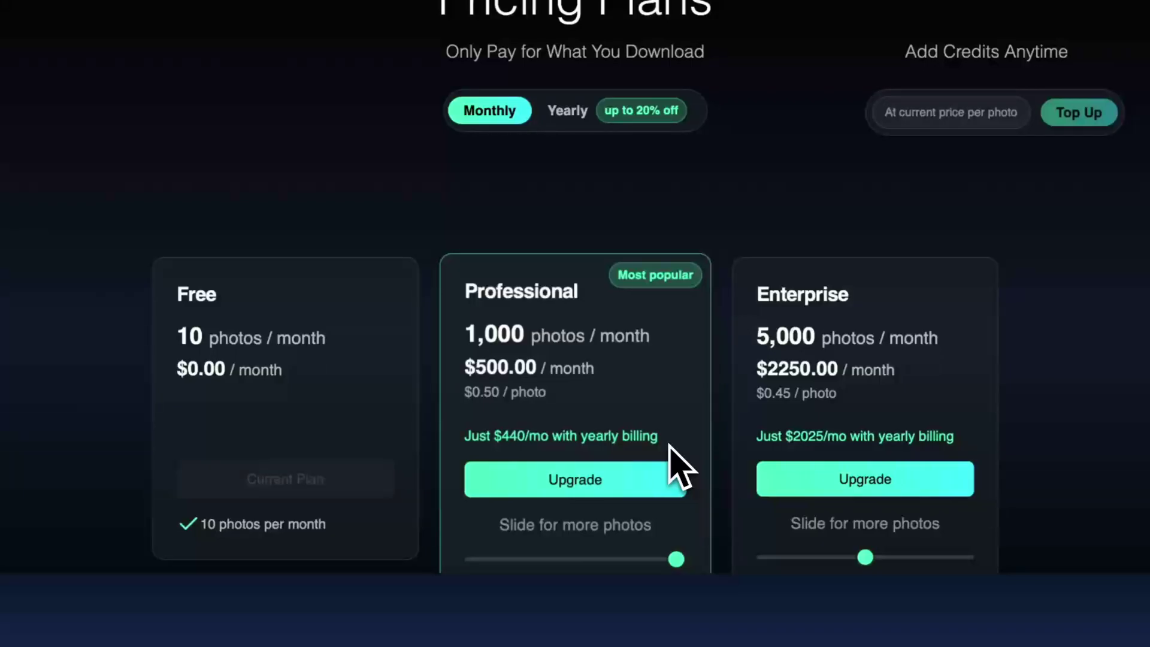
scroll(671, 447, "down", 2)
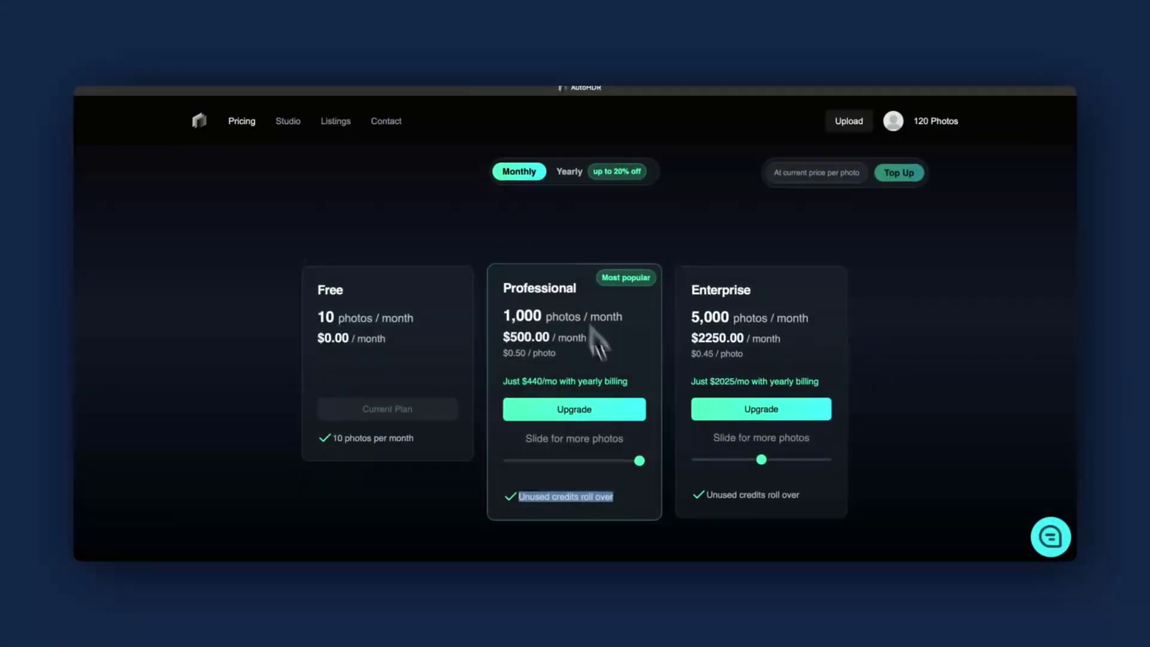
left_click_drag(640, 460, 508, 462)
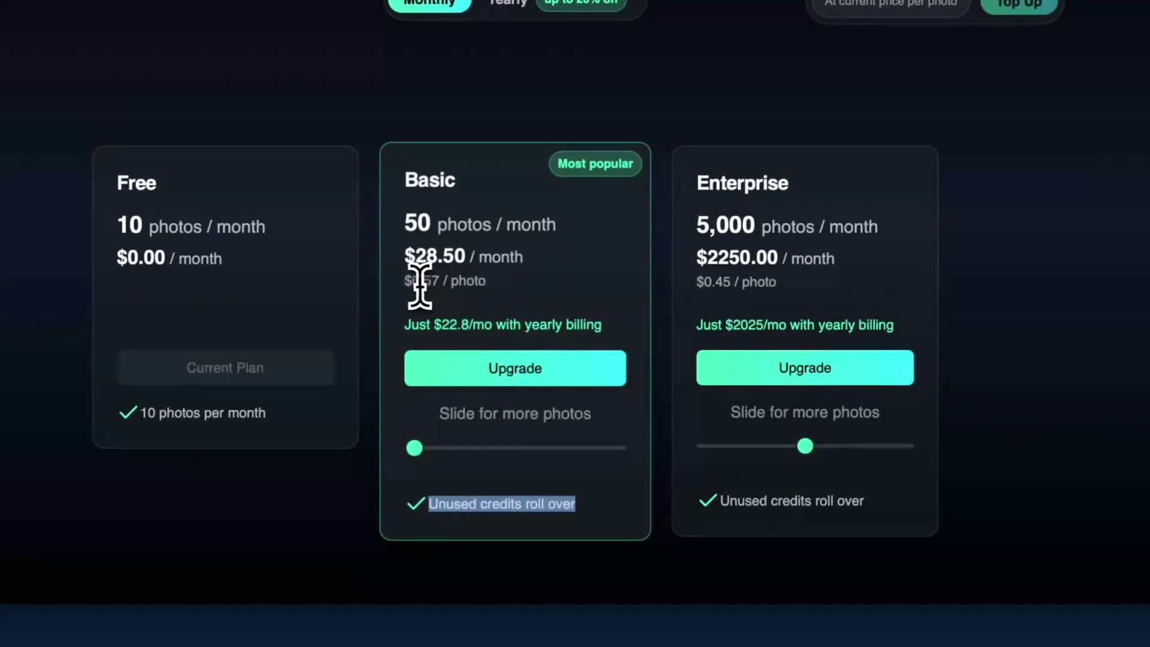
left_click_drag(403, 280, 490, 280)
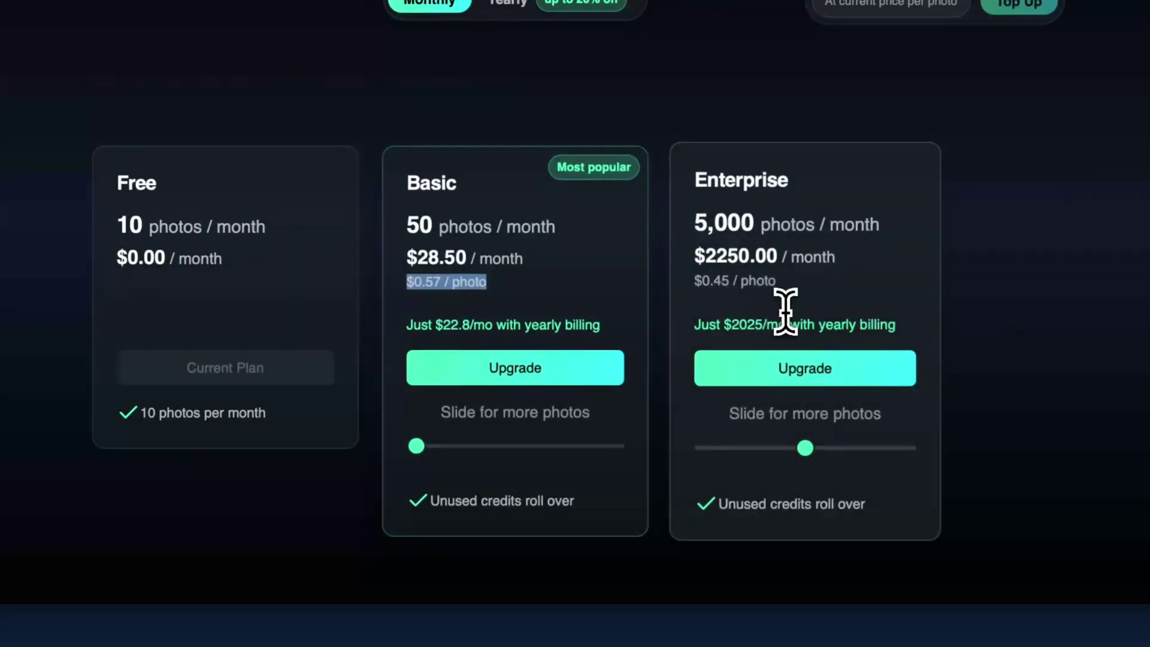
left_click_drag(810, 454, 725, 456)
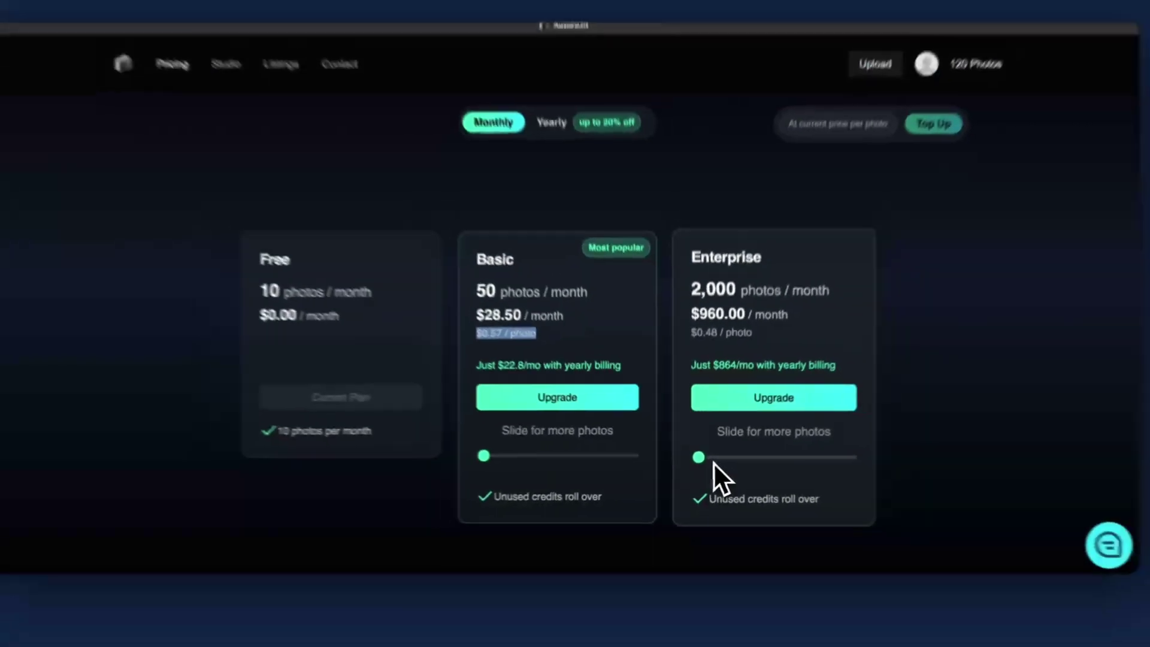
left_click_drag(726, 462, 910, 453)
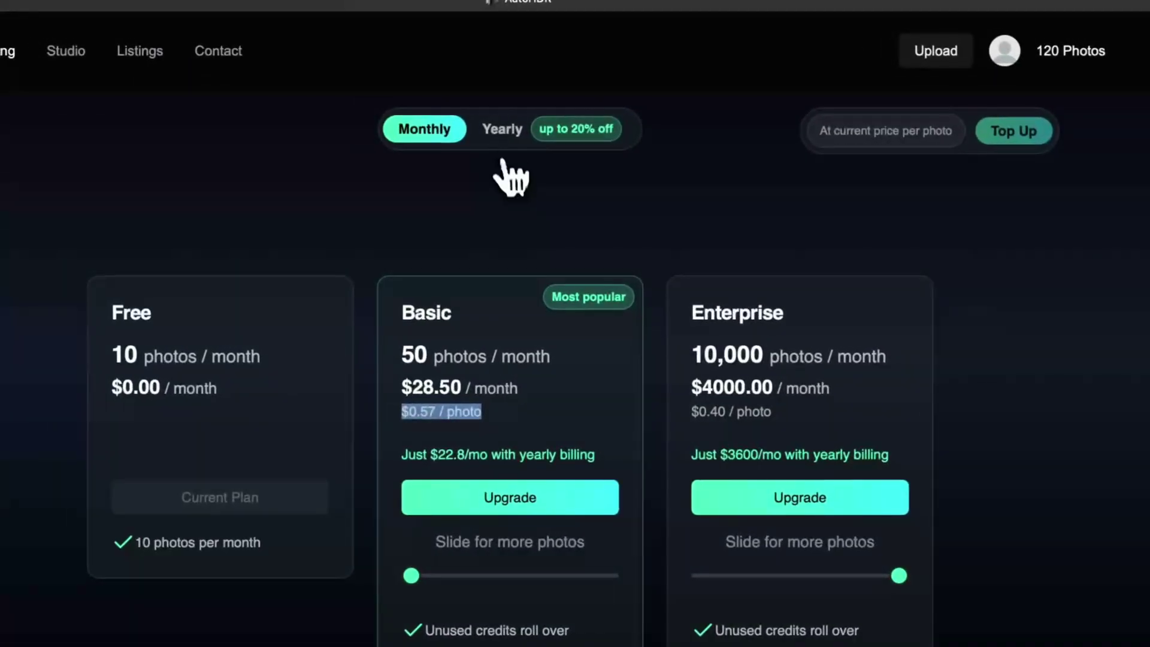
Switch to yearly prices and raise the middle plan to Professional, 1,000 photos.
left_click(359, 73)
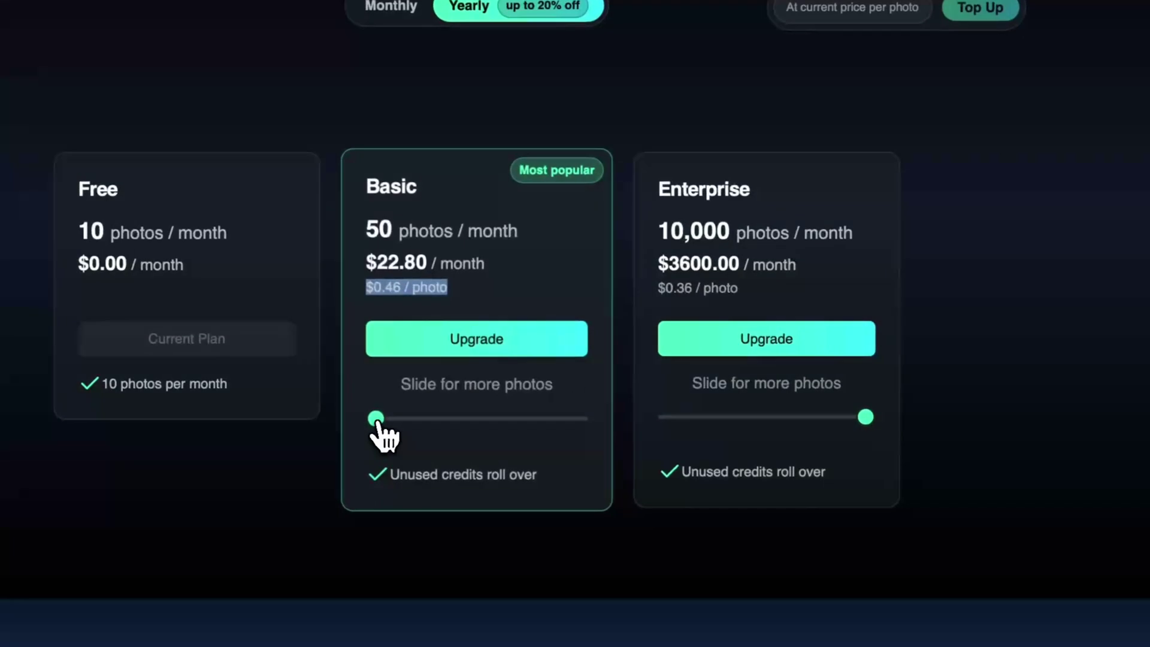
left_click_drag(411, 552, 596, 569)
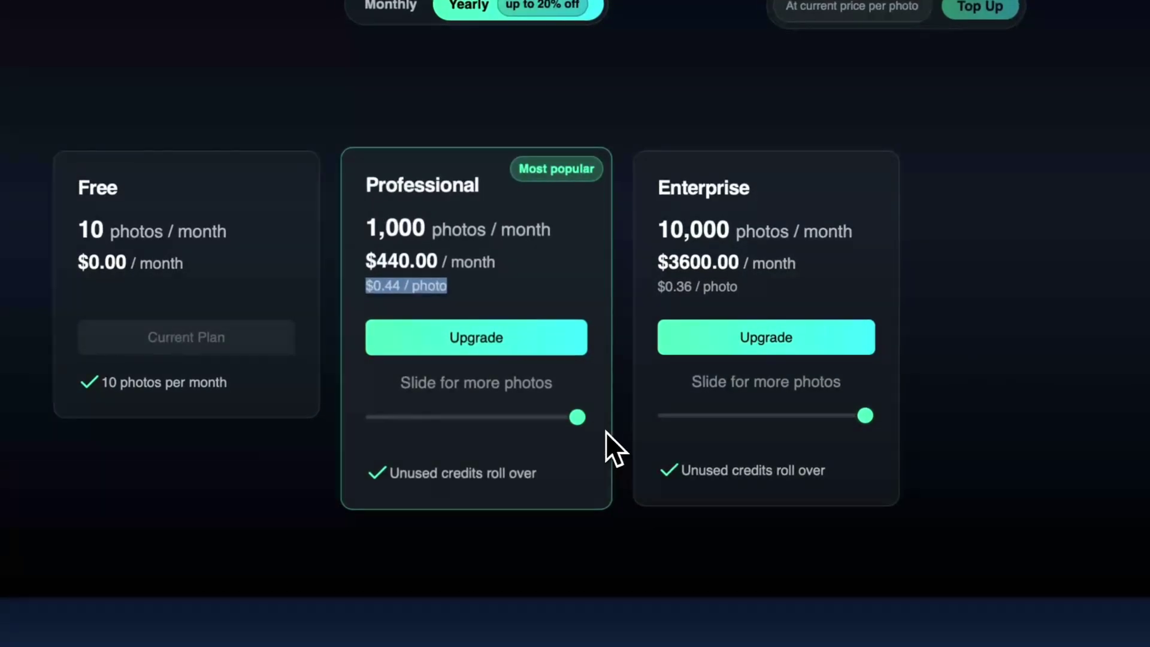
left_click(553, 348)
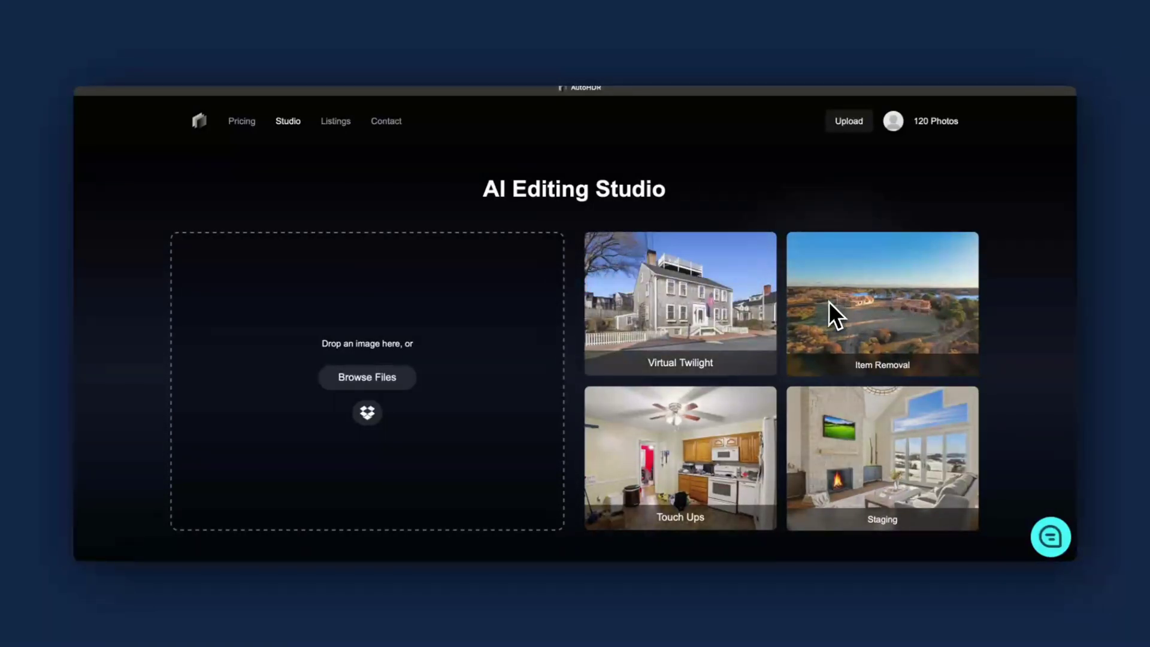
Scroll down through the Studio's editing examples and back up.
scroll(845, 314, "down", 1)
scroll(844, 314, "down", 1)
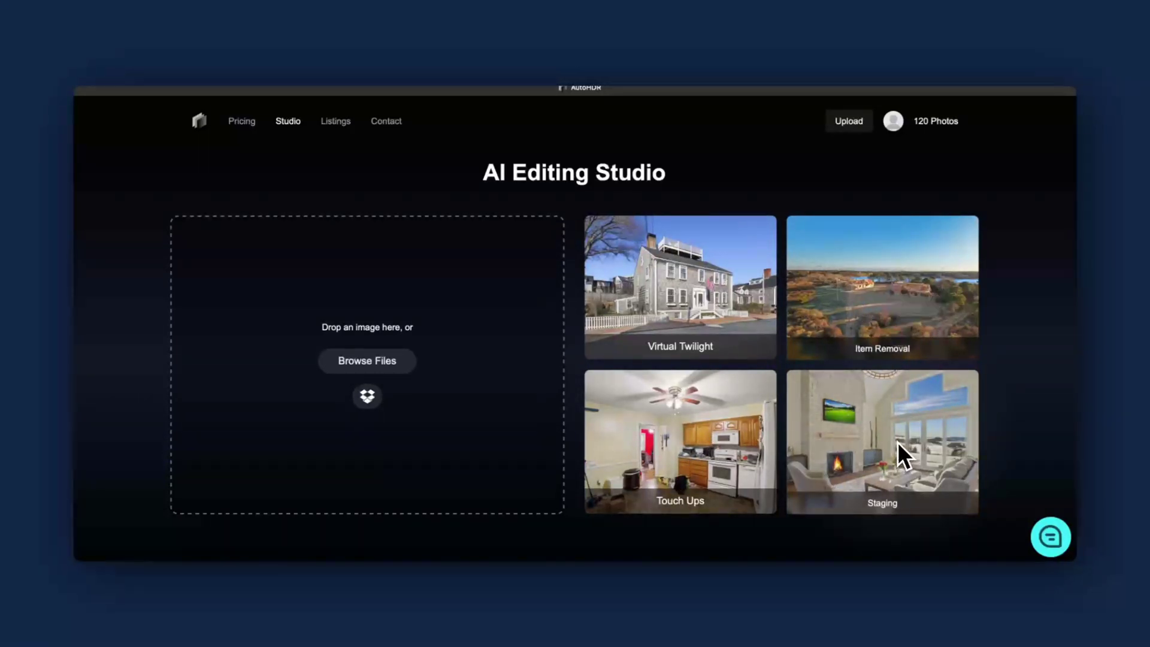
scroll(897, 441, "up", 1)
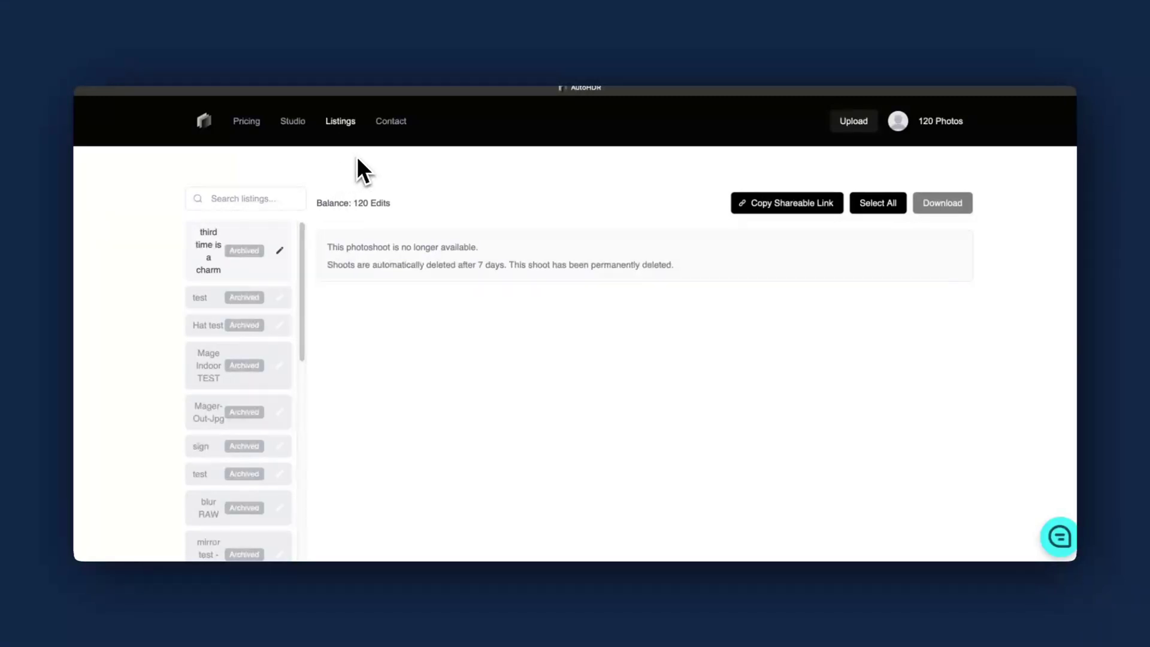
Open the AutoHDR Knowledge Base from the Contact menu, skim it, and return to Listings.
left_click(389, 122)
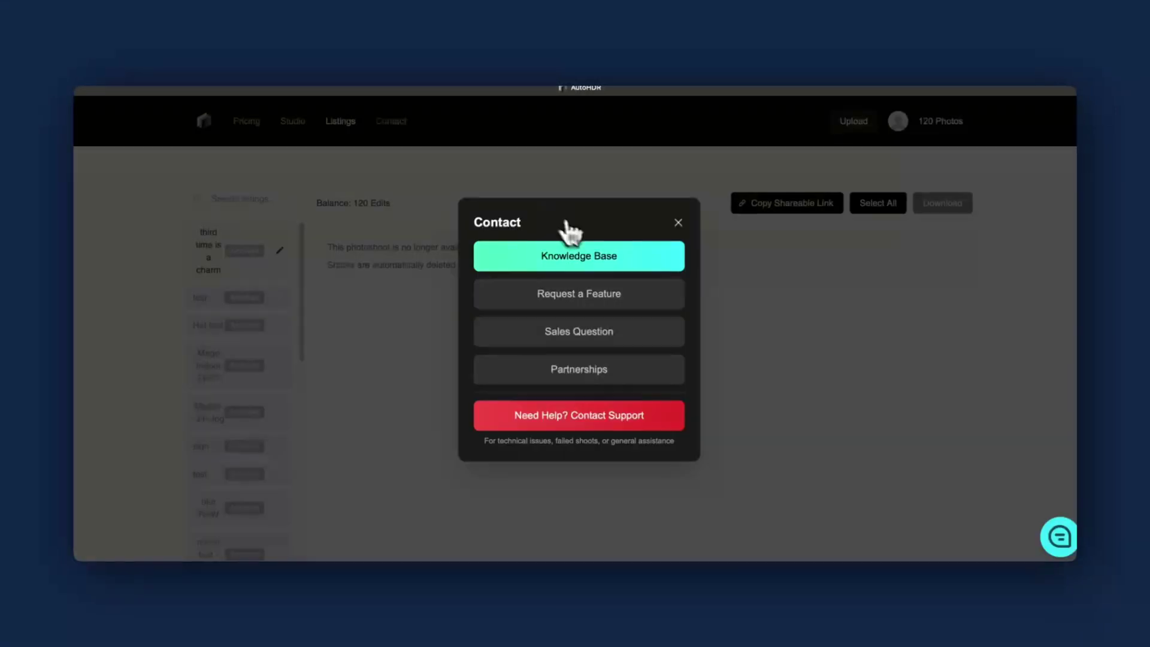
left_click(597, 264)
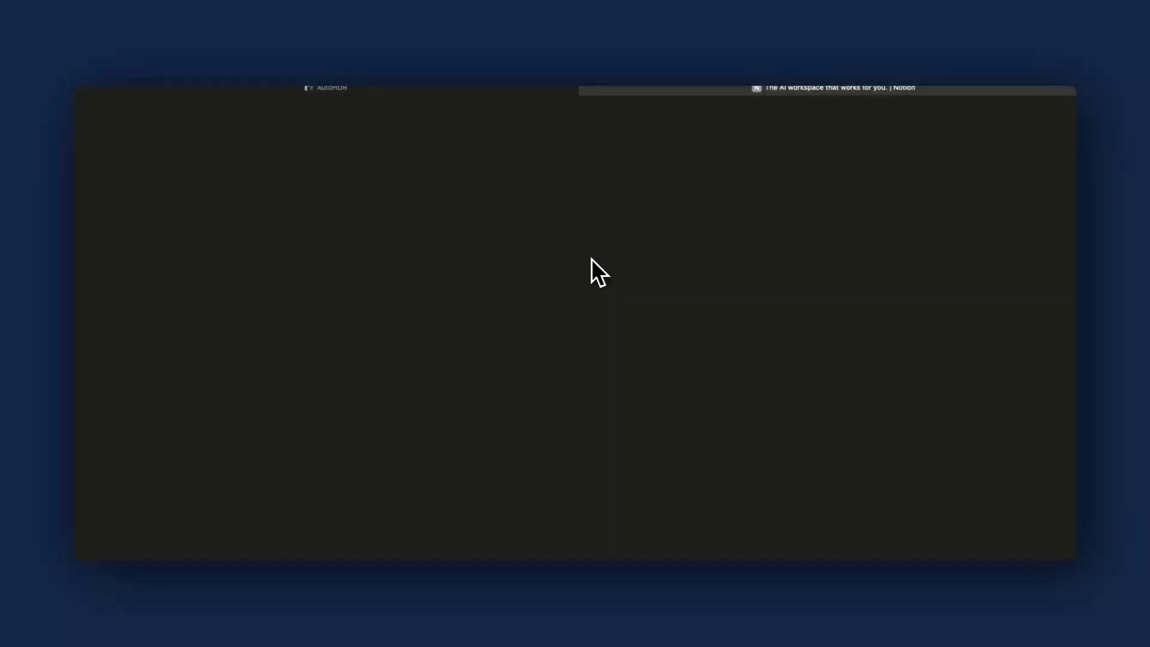
scroll(573, 301, "down", 5)
scroll(574, 300, "down", 10)
scroll(575, 299, "up", 9)
left_click(528, 91)
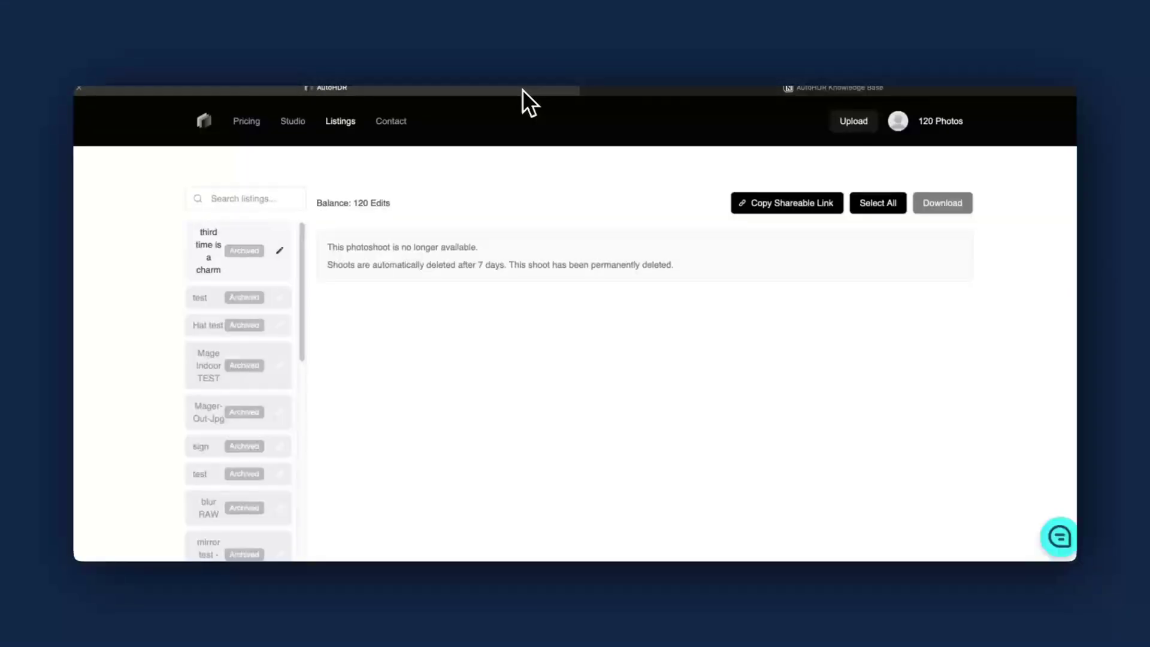
Open the Feature Requests board, then switch tabs back to the Listings page.
left_click(396, 123)
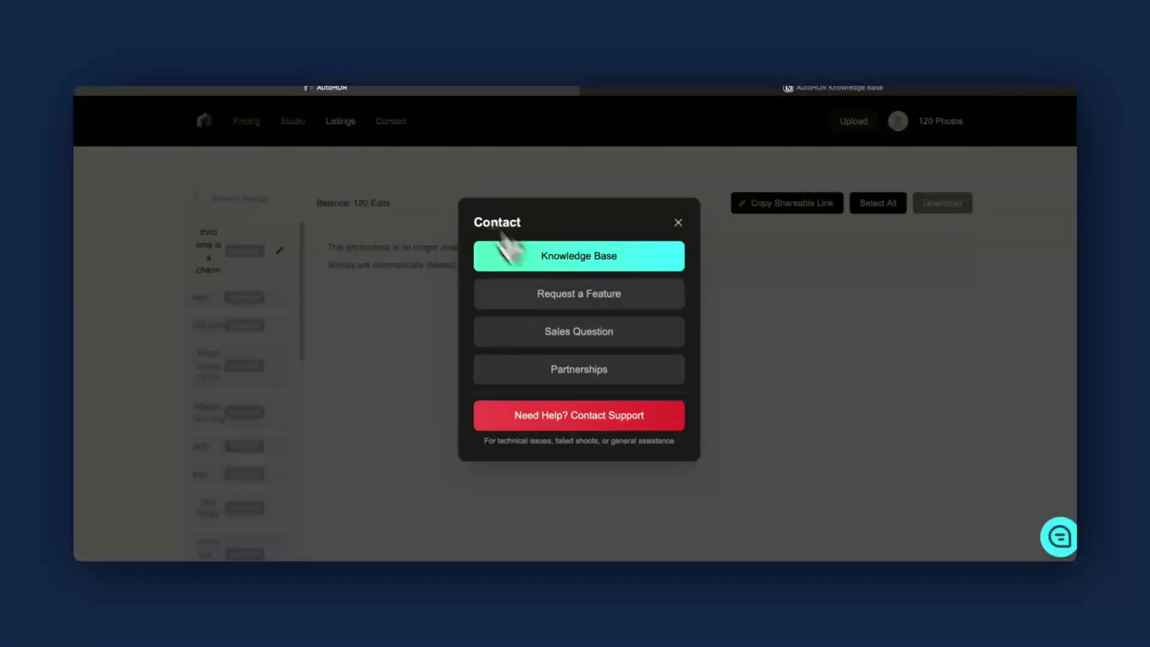
left_click(563, 294)
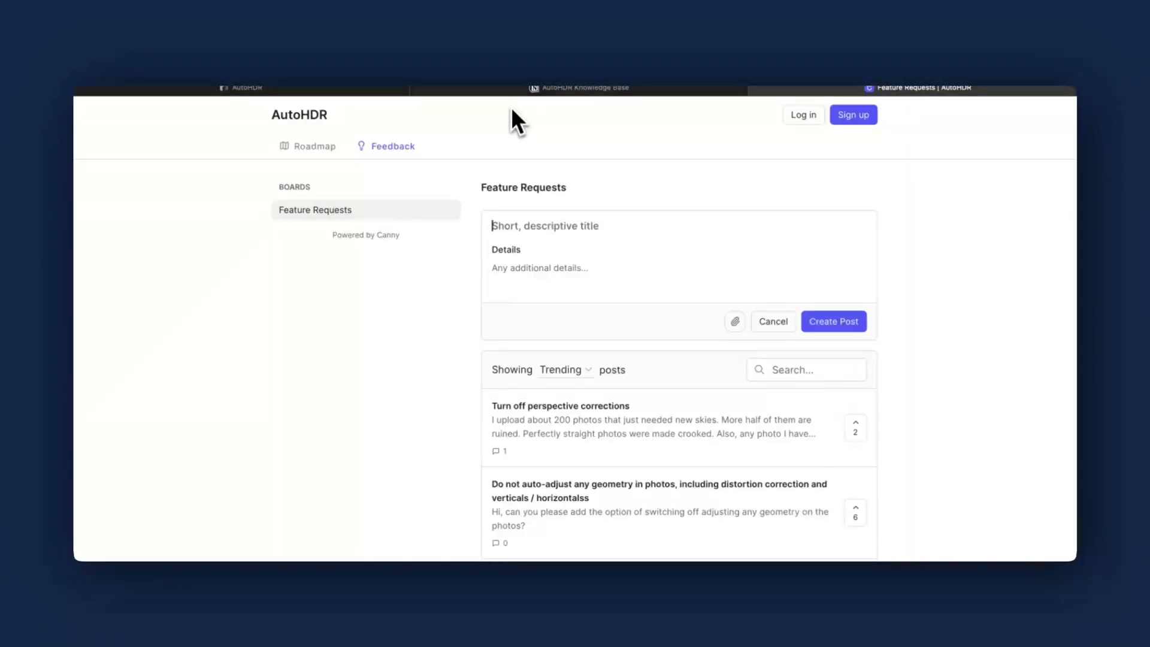
left_click(507, 91)
left_click(399, 91)
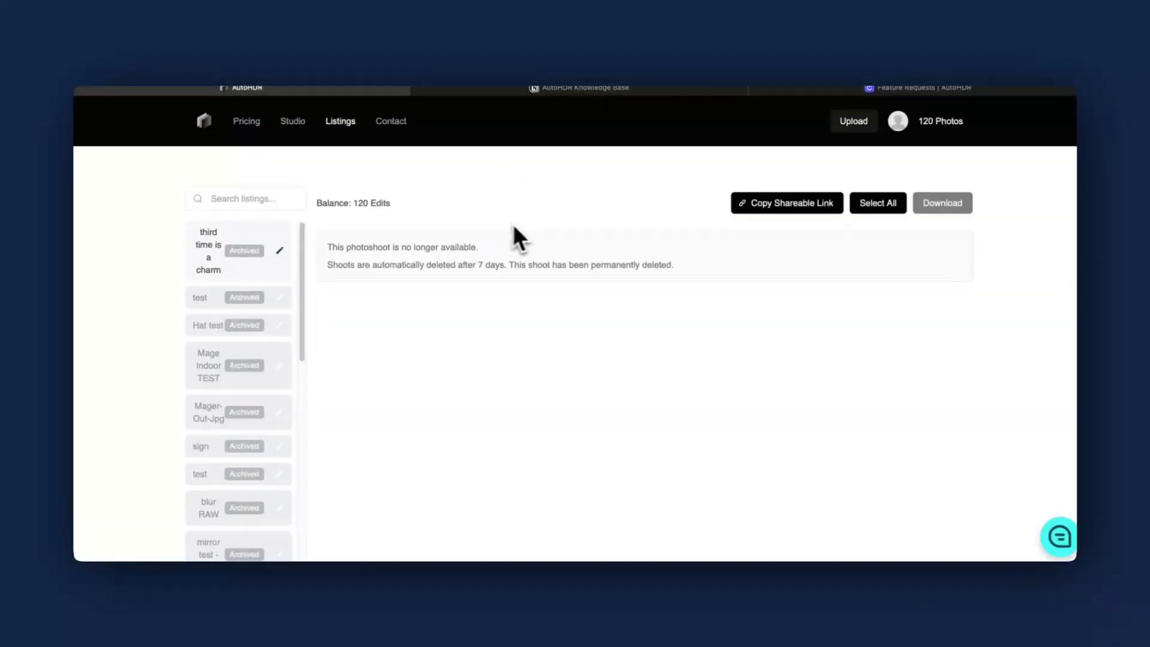
Open the support chat assistant, view its conversation list, then collapse the chat panel.
left_click(418, 138)
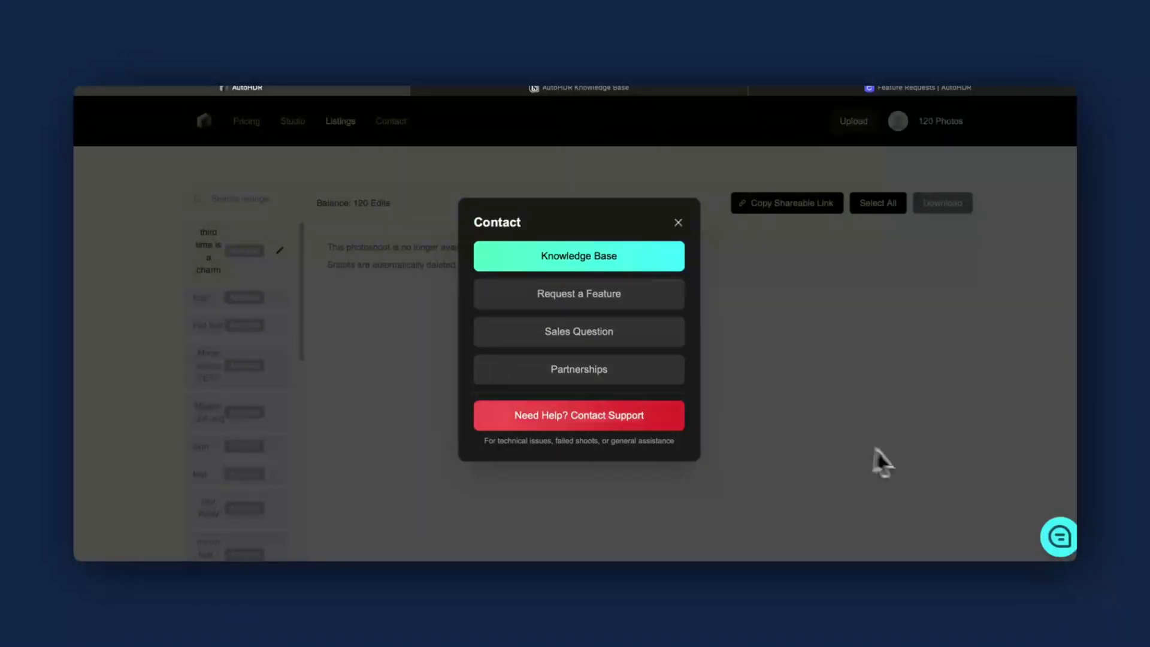
left_click(723, 258)
left_click(1058, 539)
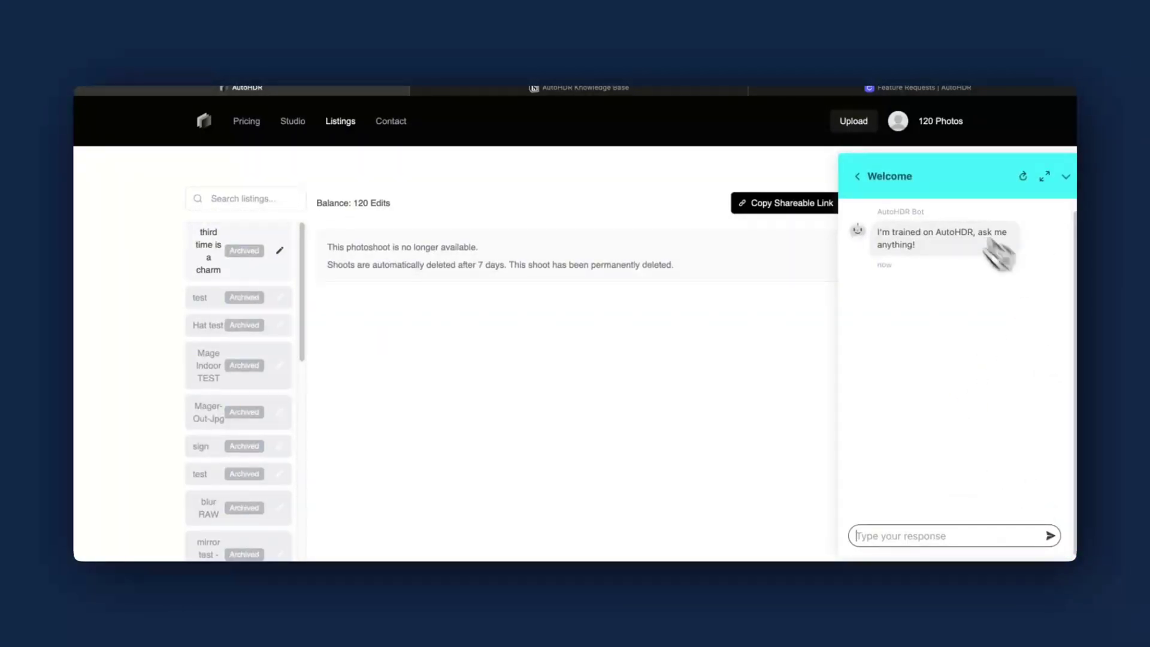
left_click(859, 178)
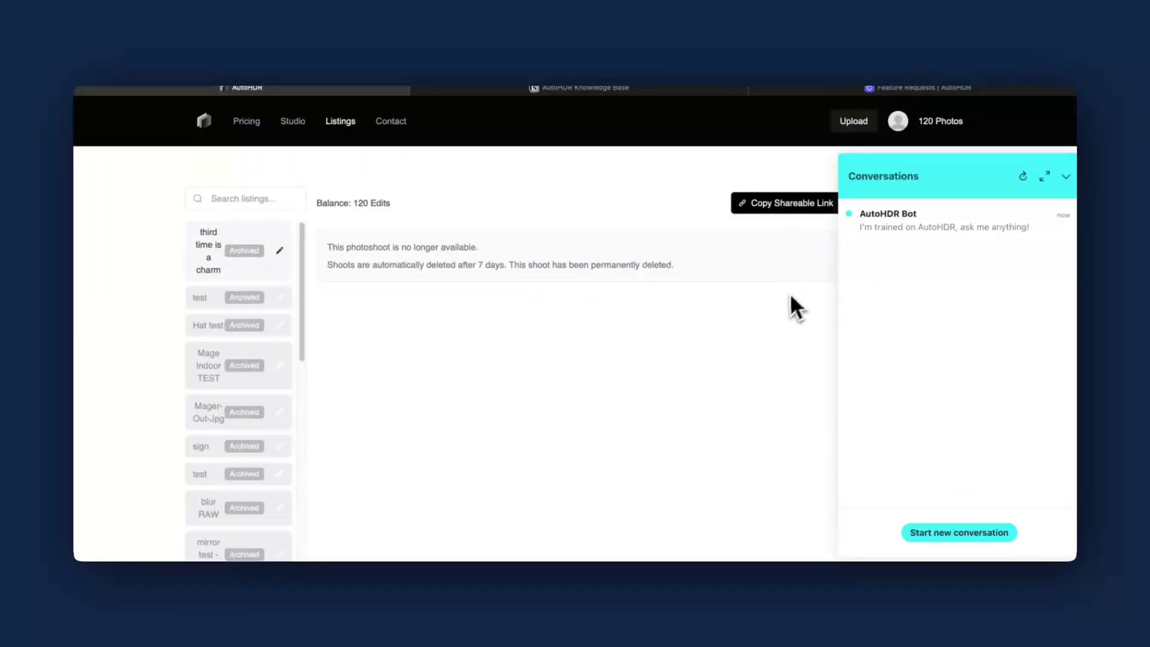
left_click(1066, 176)
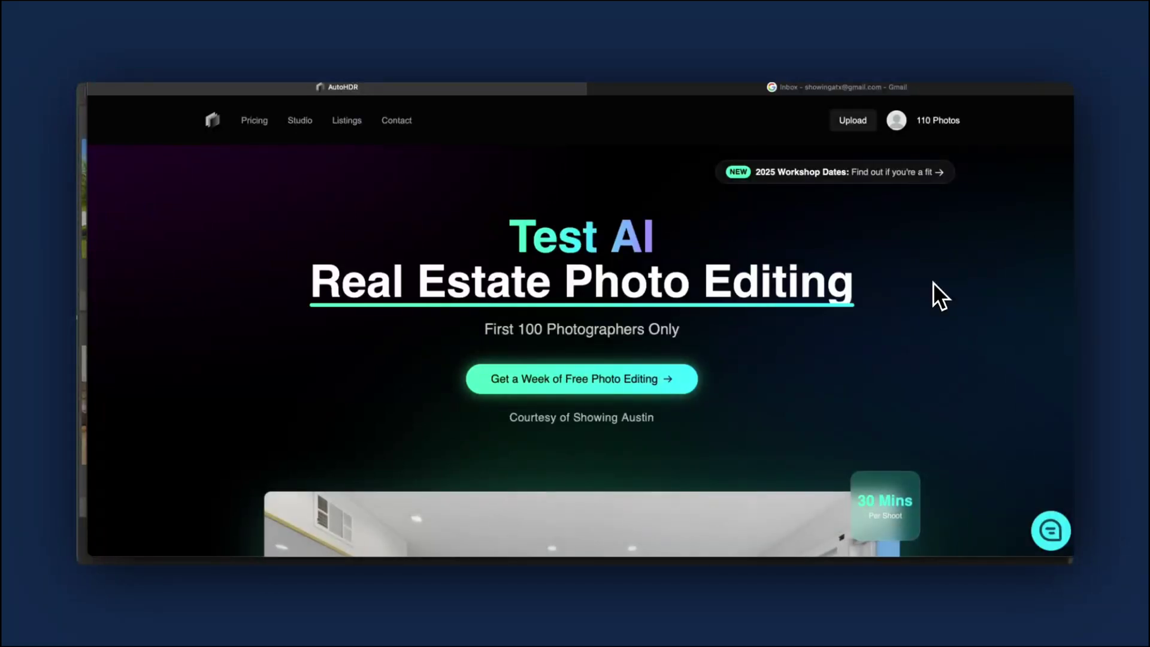
scroll(933, 283, "down", 2)
scroll(933, 282, "down", 2)
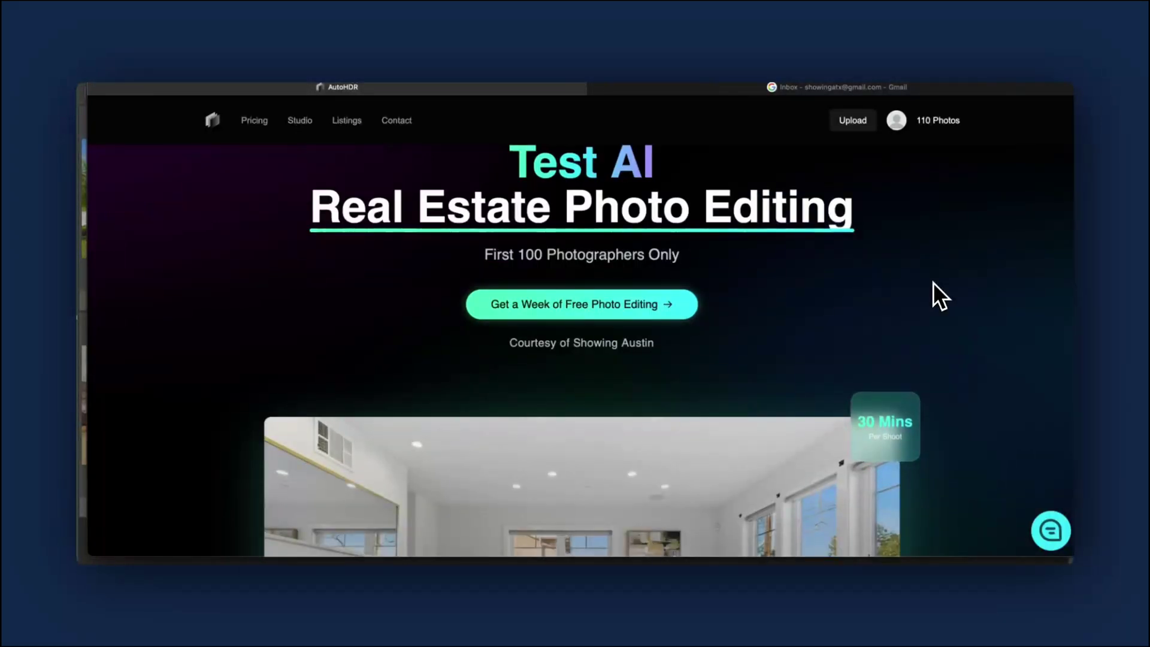